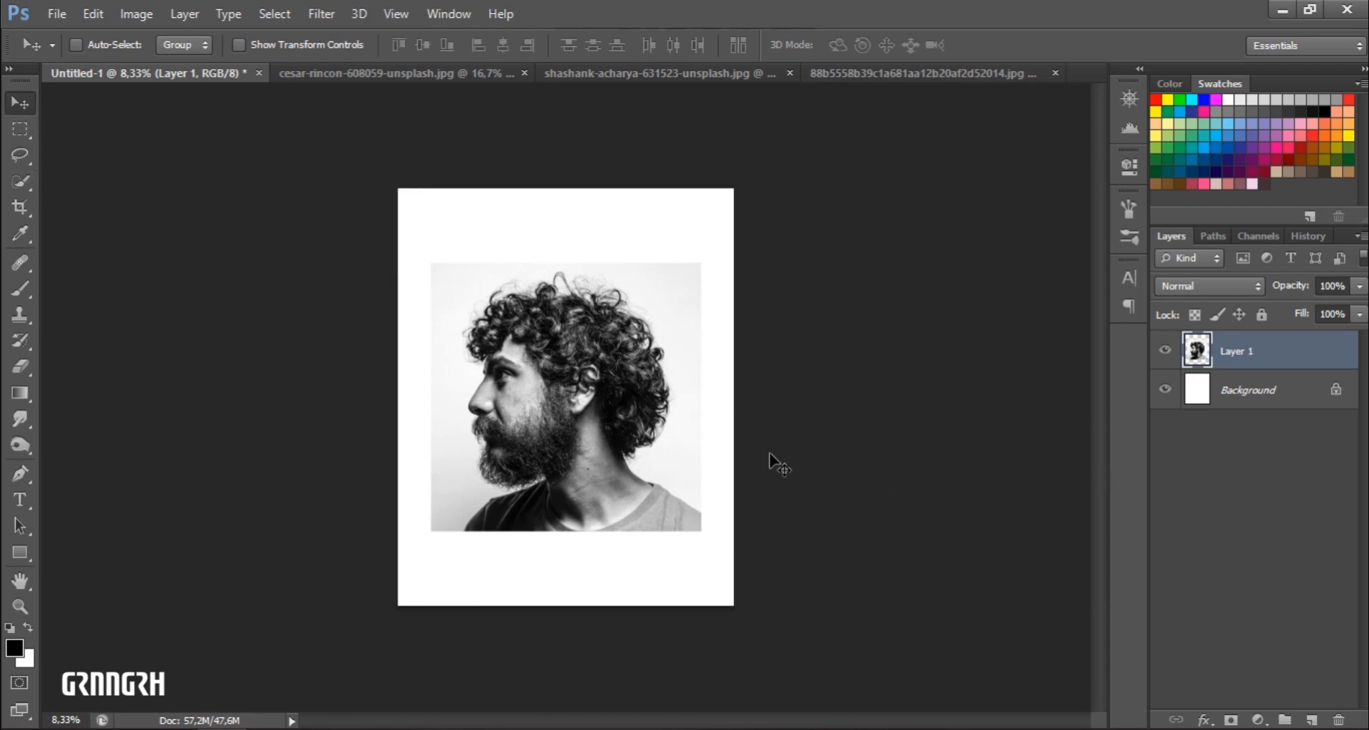
- Select the man's head, beard, neck and shirt in the Layer 1 portrait with the Quick Selection tool
key(ctrl+plus)
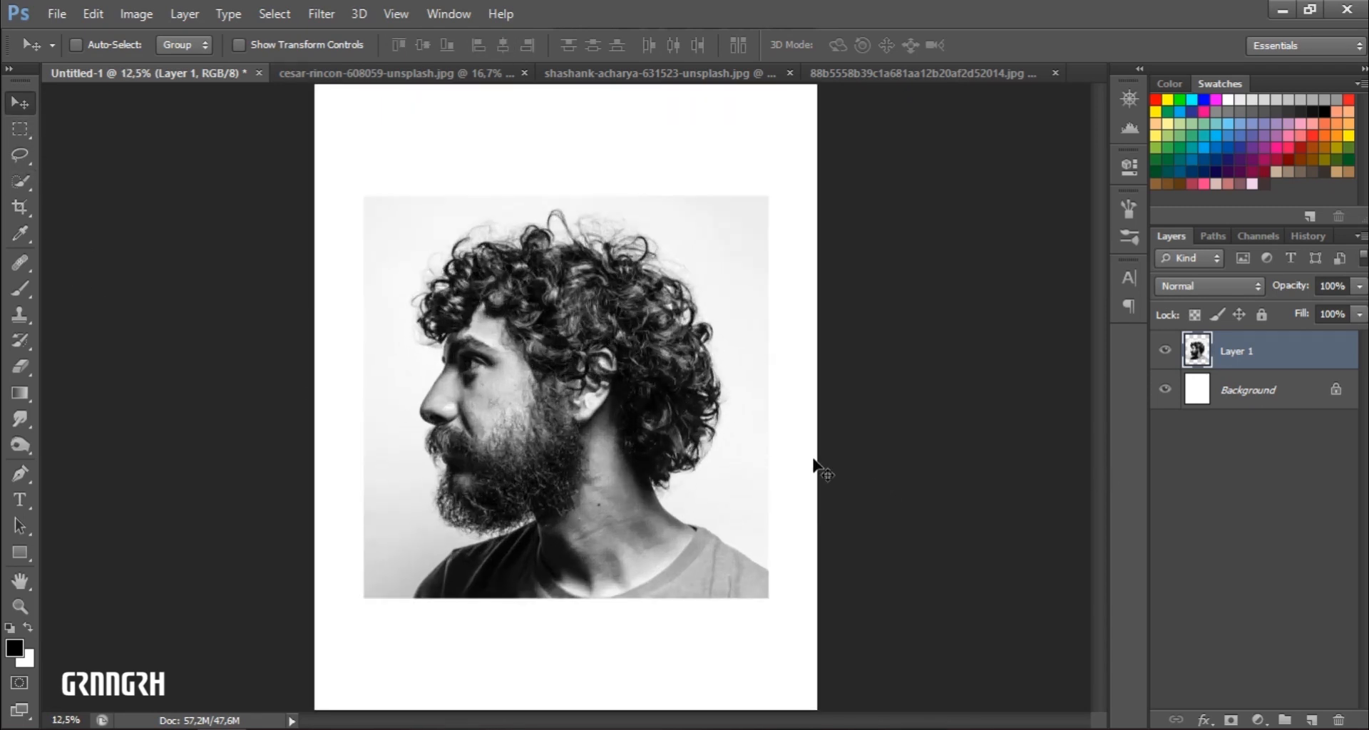
key(ctrl+plus)
click(28, 184)
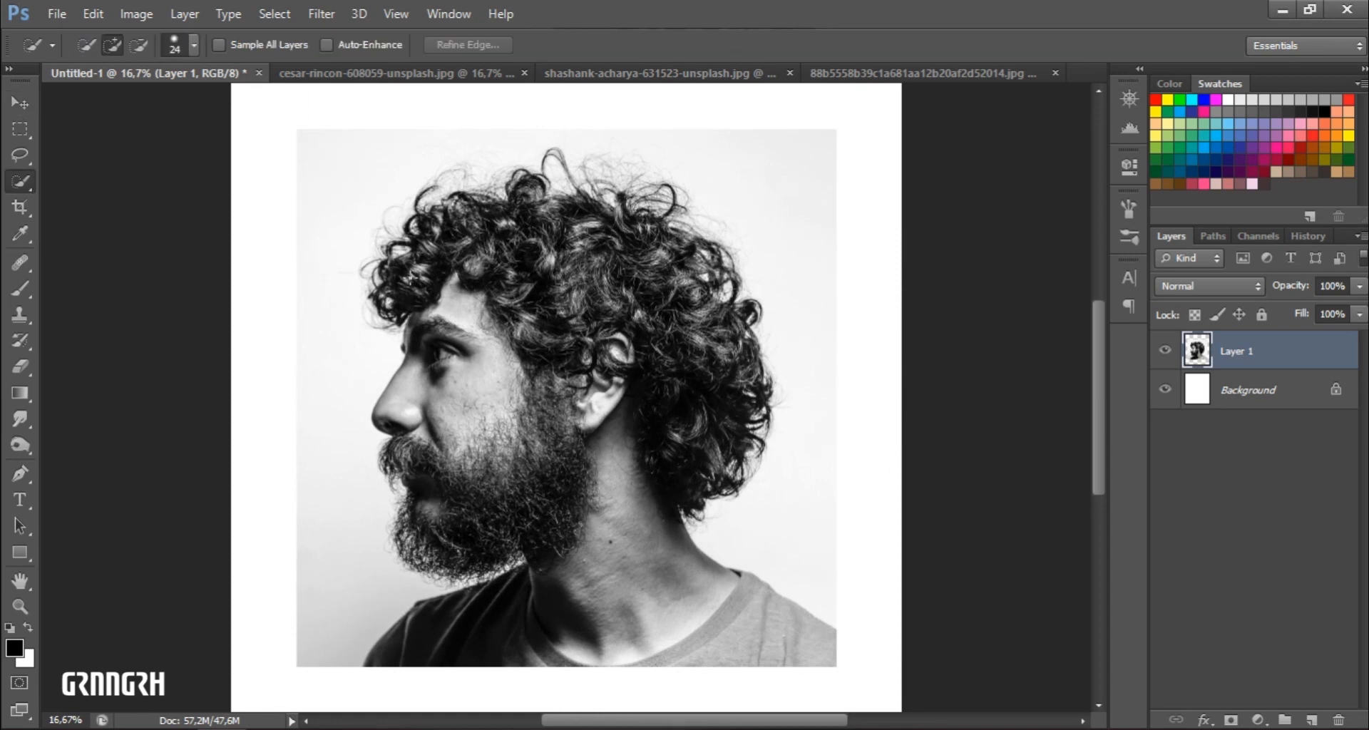
mouse_move(410, 278)
mouse_down()
mouse_move(577, 328)
mouse_move(678, 410)
mouse_up()
mouse_move(684, 464)
mouse_down()
mouse_move(639, 407)
mouse_move(659, 417)
mouse_move(628, 290)
mouse_move(527, 246)
mouse_move(444, 252)
mouse_move(547, 246)
mouse_move(536, 230)
mouse_move(628, 257)
mouse_move(710, 332)
mouse_move(731, 402)
mouse_move(460, 336)
mouse_move(518, 333)
mouse_move(455, 344)
mouse_move(428, 464)
mouse_up()
mouse_move(441, 542)
mouse_down()
mouse_move(552, 606)
mouse_move(682, 628)
mouse_move(671, 609)
mouse_move(723, 656)
mouse_up()
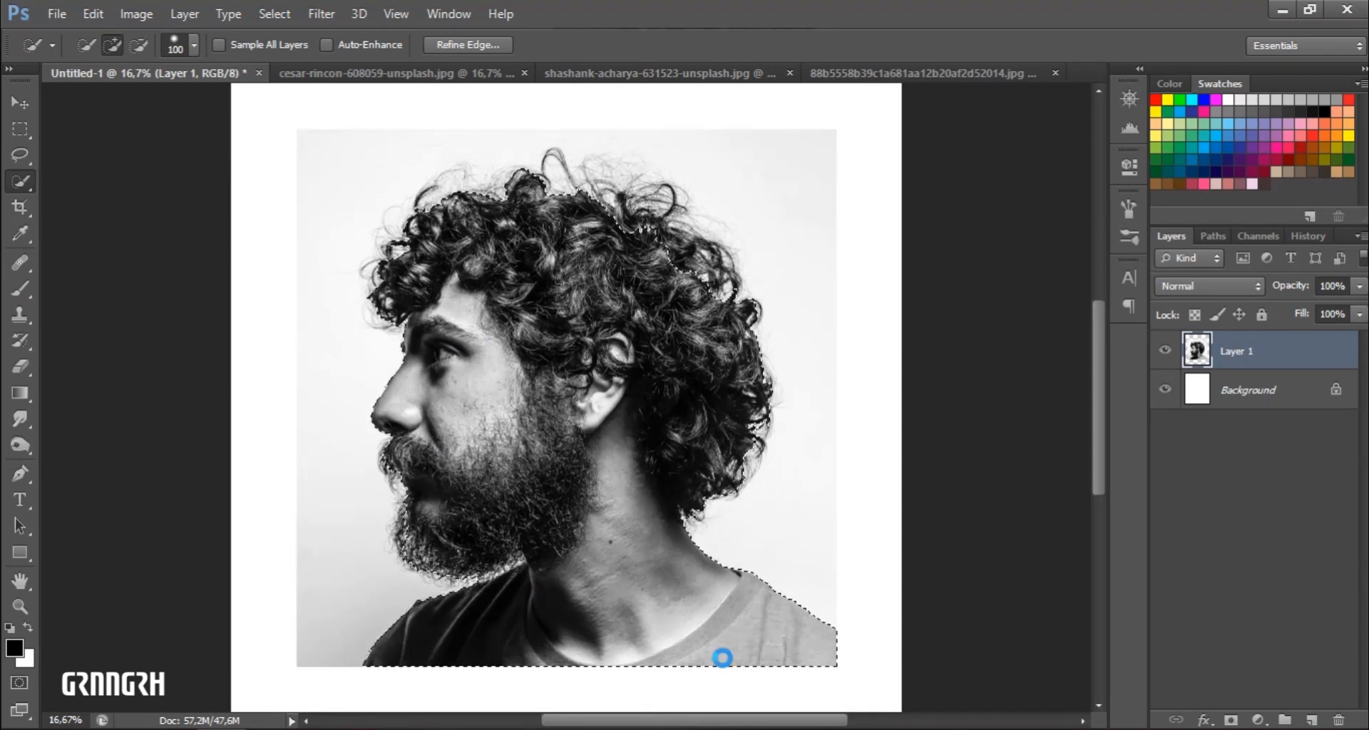
drag(633, 223, 701, 268)
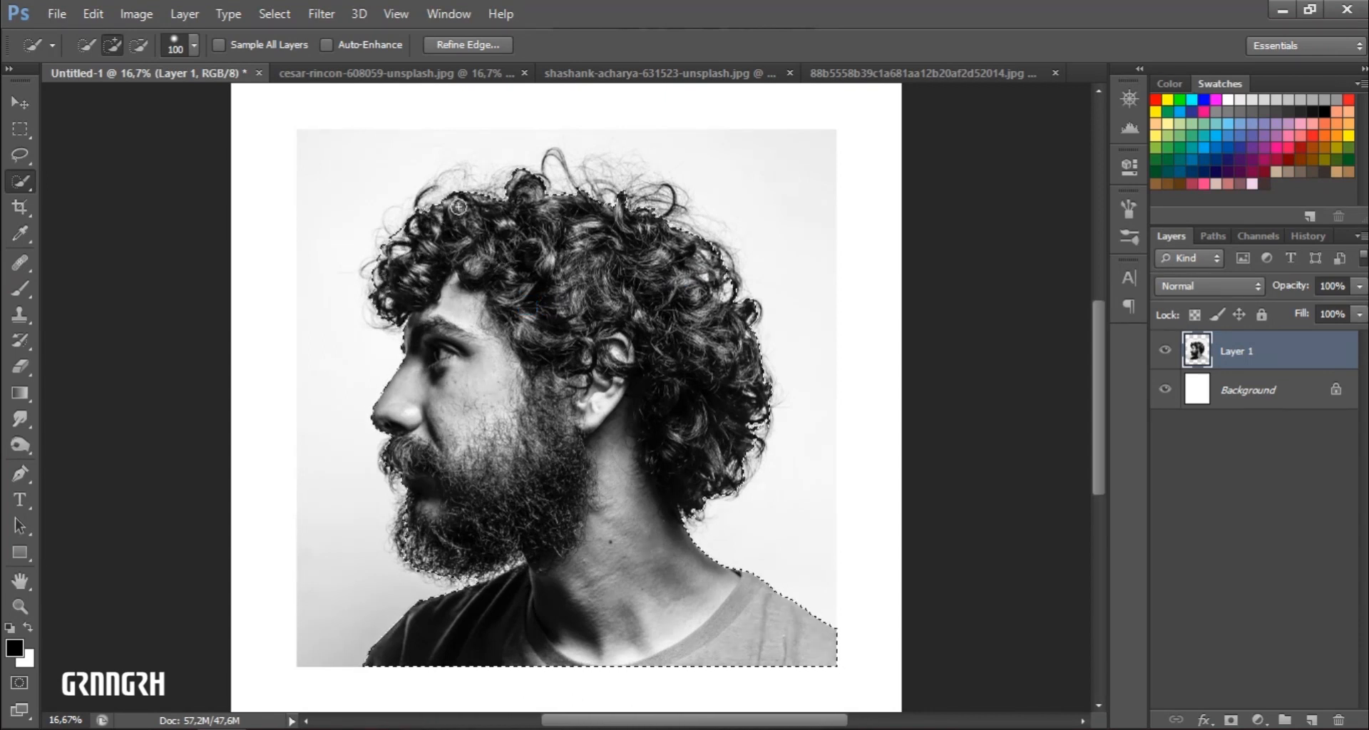
- Correct the selection around the chin, beard and collar by subtracting stray background and adding missed areas
click(139, 45)
click(300, 423)
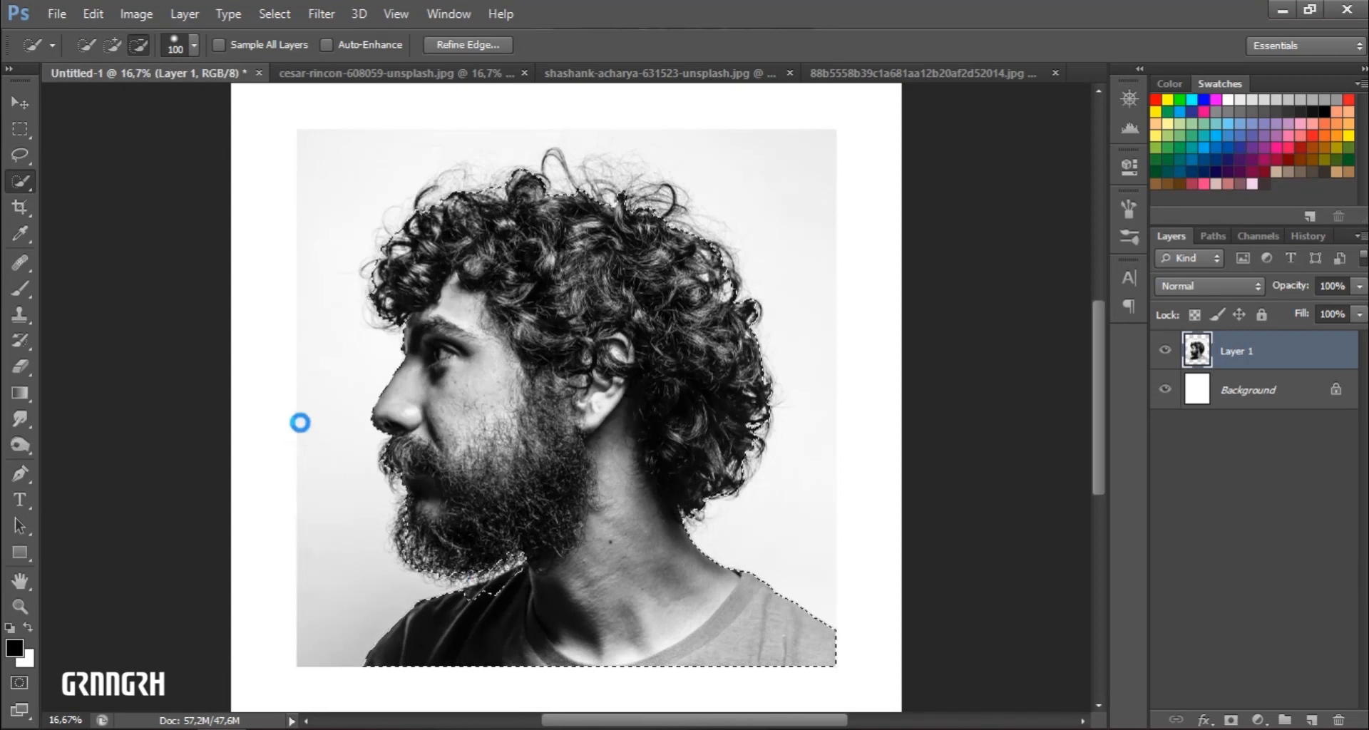
click(112, 45)
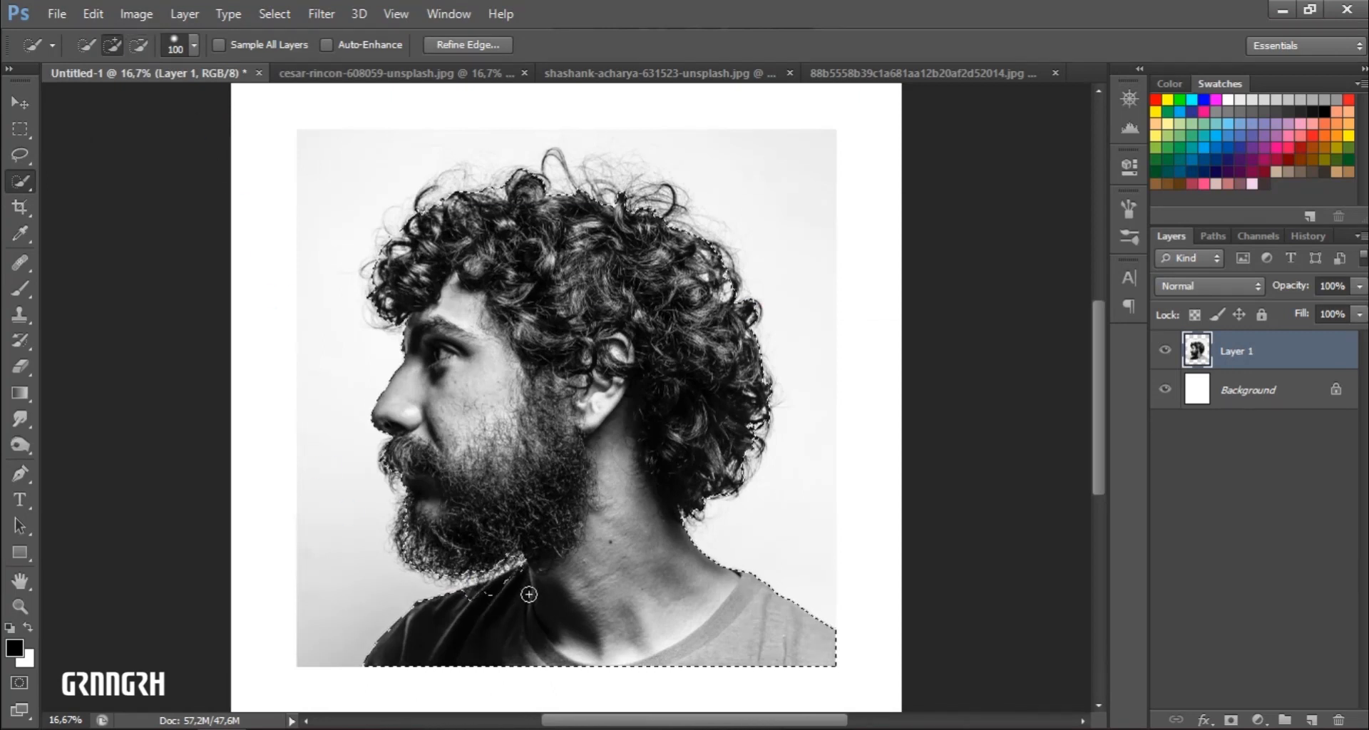
click(474, 603)
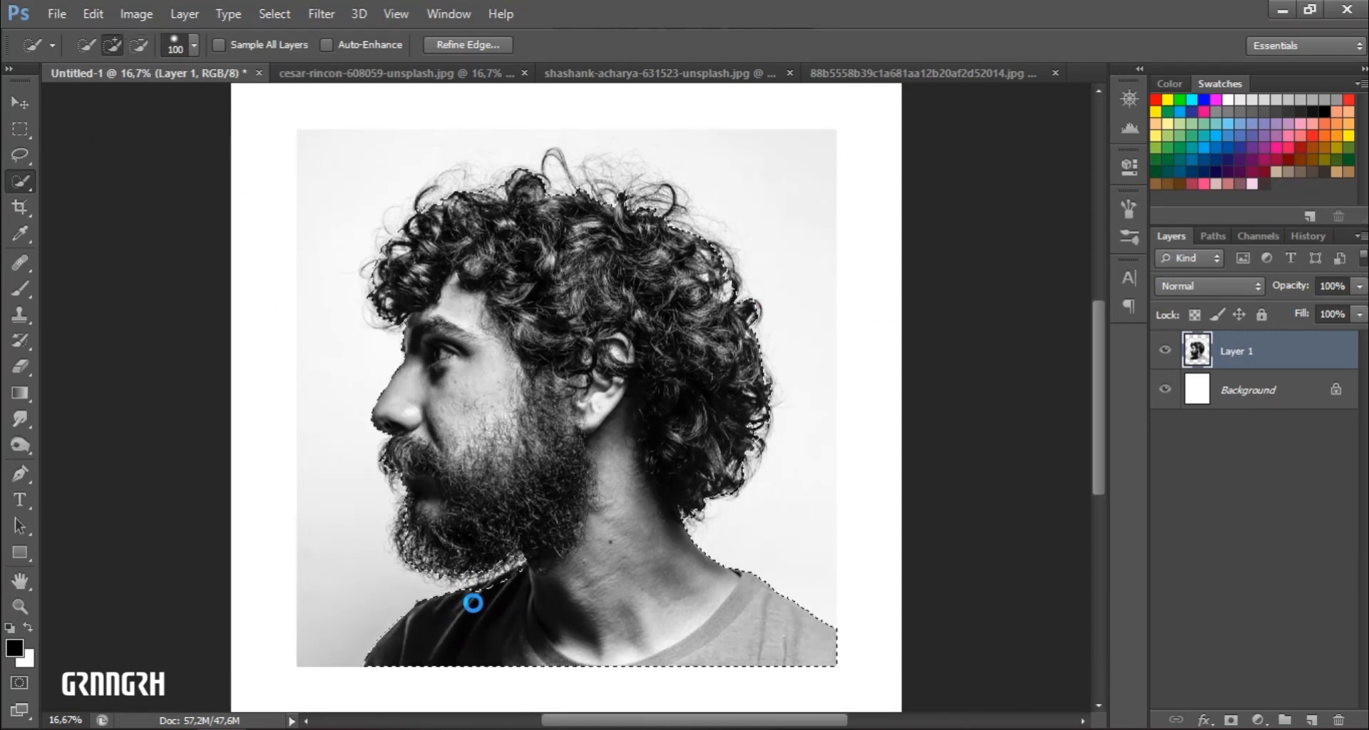
click(523, 575)
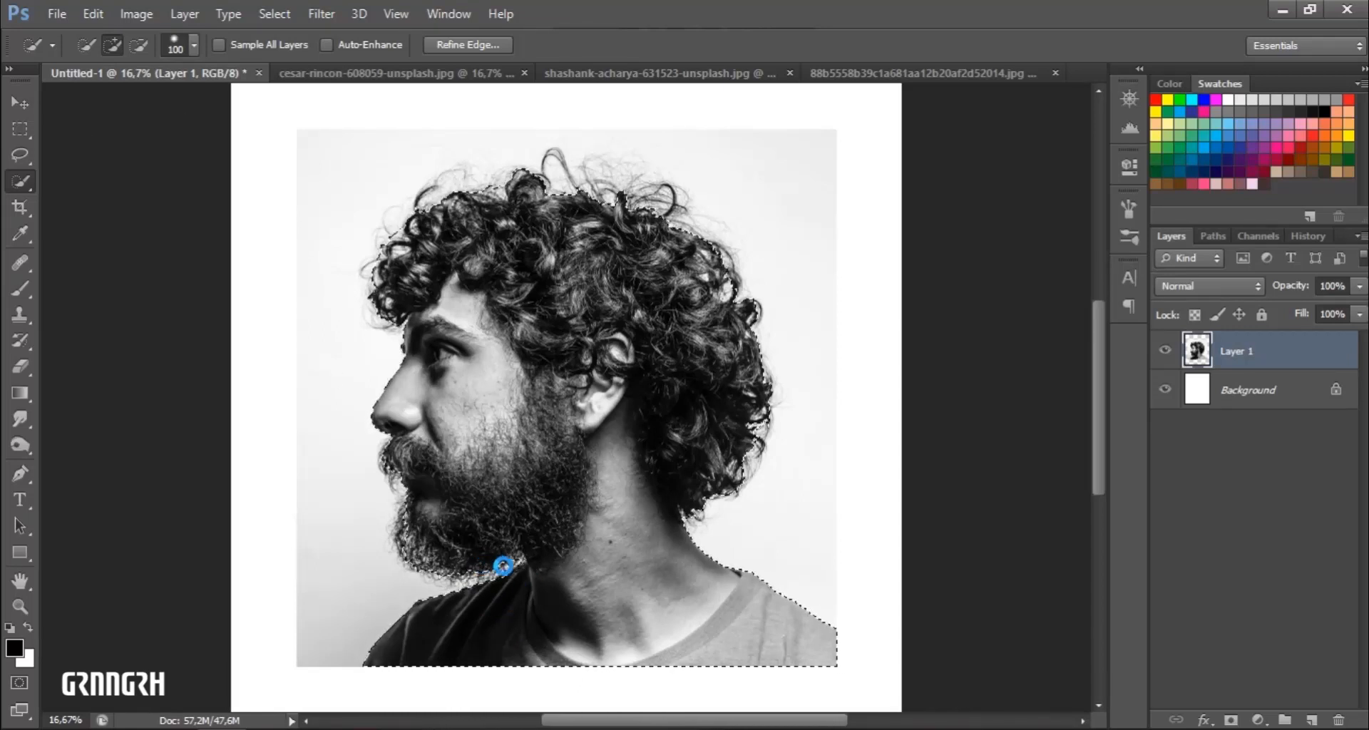
click(434, 520)
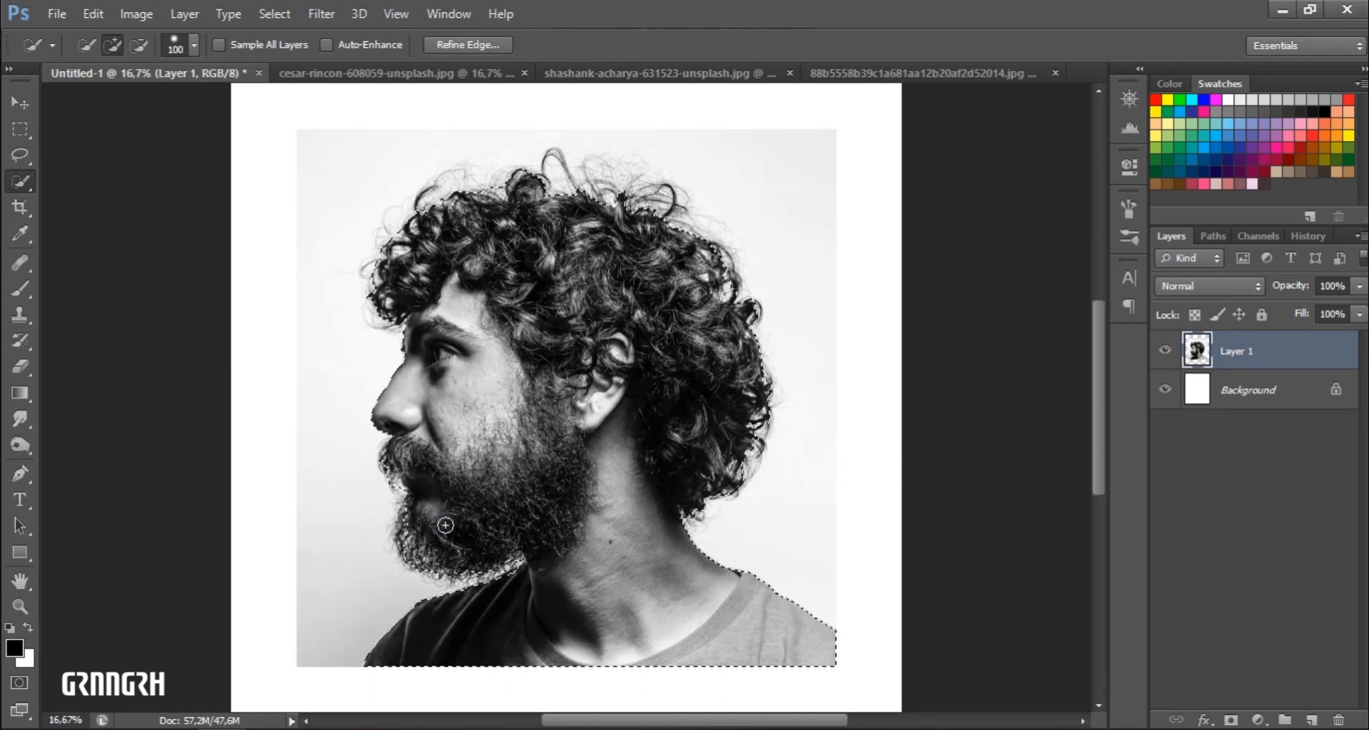
click(442, 524)
click(141, 47)
click(388, 498)
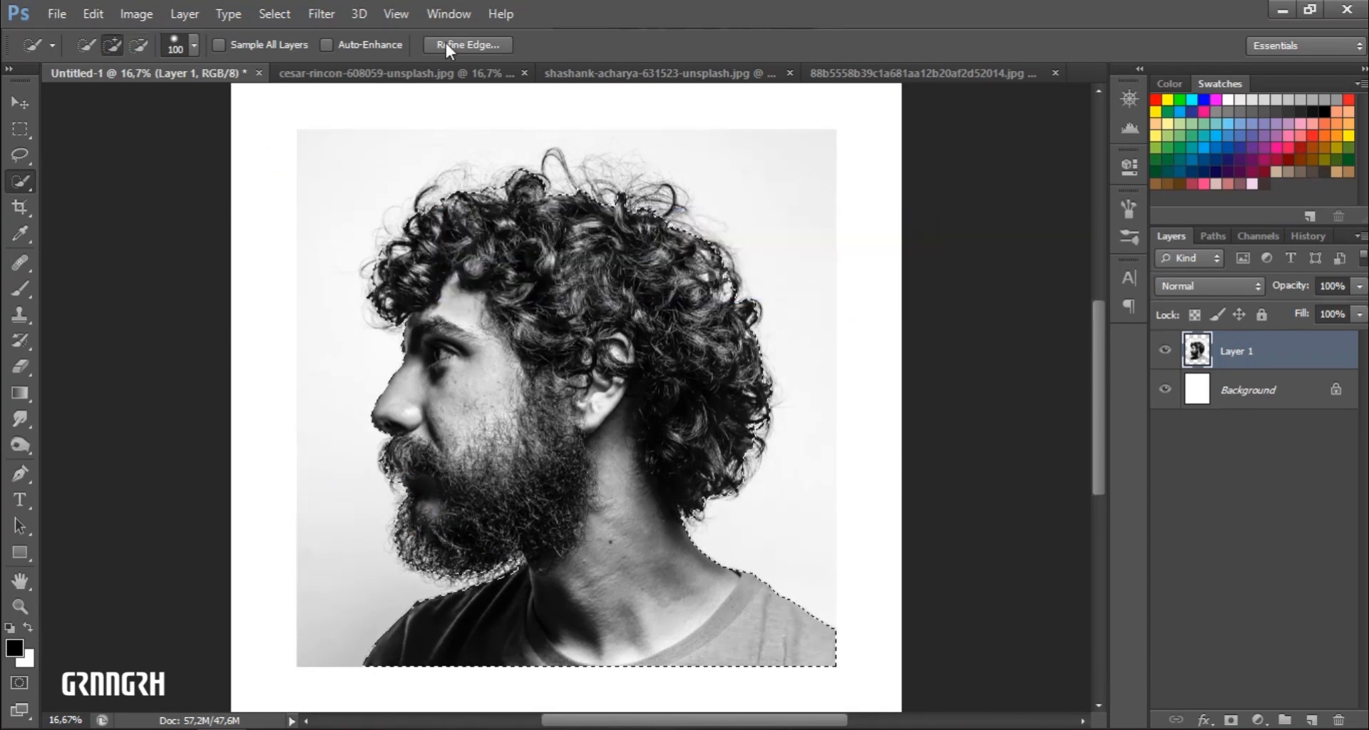
- Open Refine Edge for the selection and paint over the hair outline and beard with the refine brush at size 174
click(456, 44)
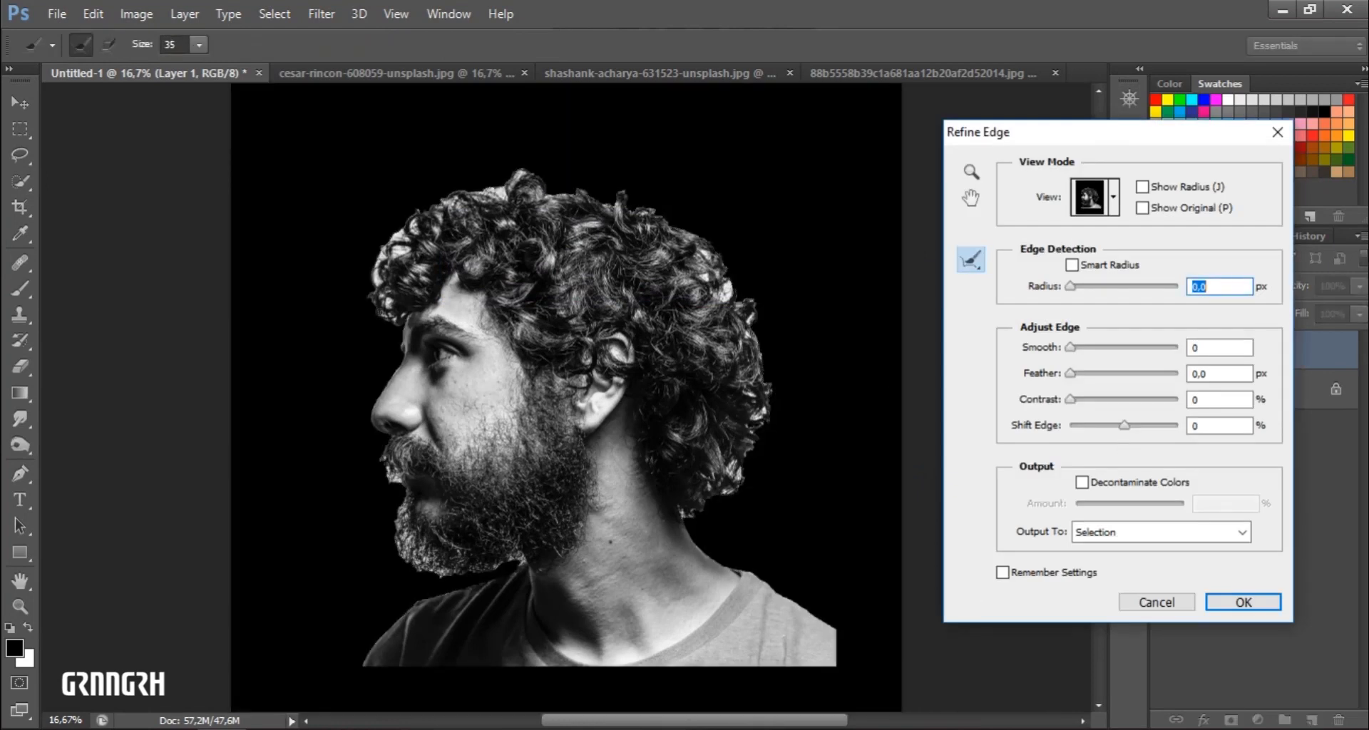
click(201, 46)
drag(206, 68, 211, 69)
click(200, 45)
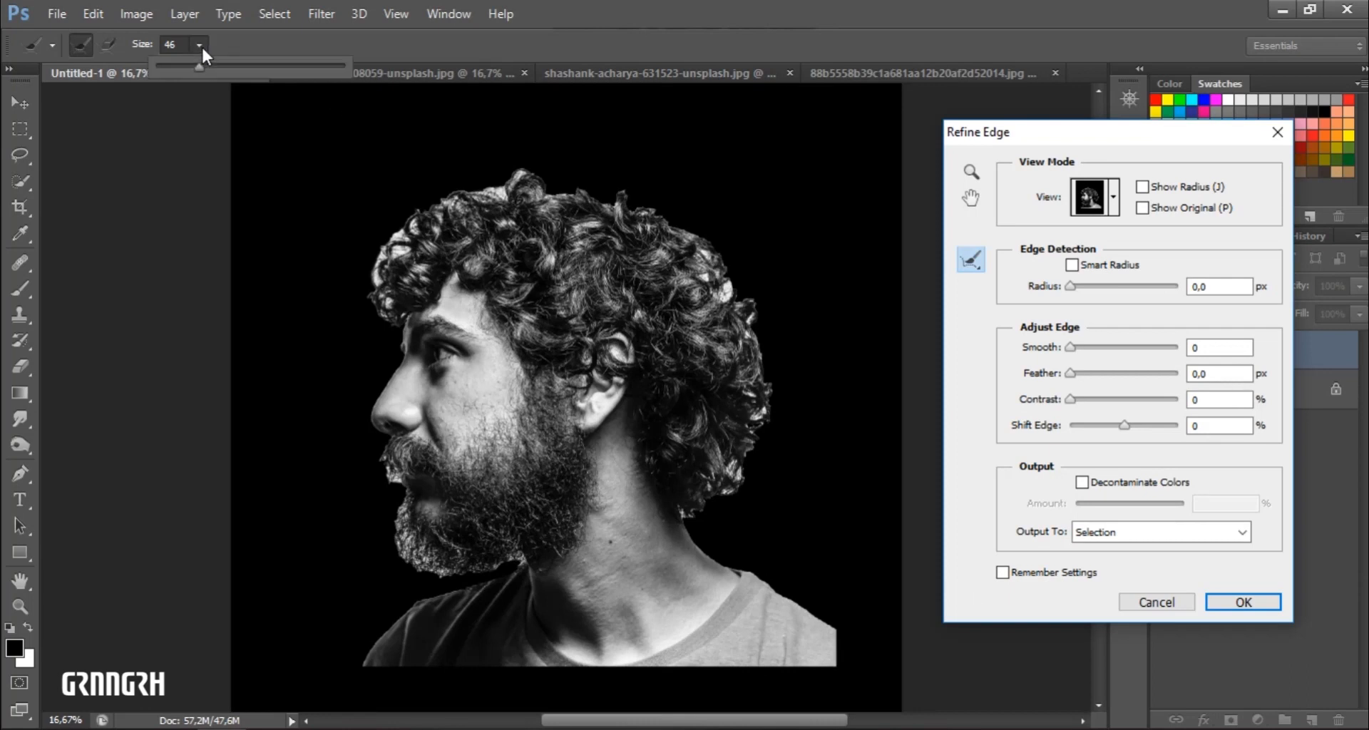
drag(256, 70, 282, 70)
drag(385, 335, 403, 229)
mouse_move(479, 198)
mouse_down()
mouse_move(533, 186)
mouse_move(617, 203)
mouse_move(699, 247)
mouse_move(763, 347)
mouse_move(740, 460)
mouse_move(696, 514)
mouse_up()
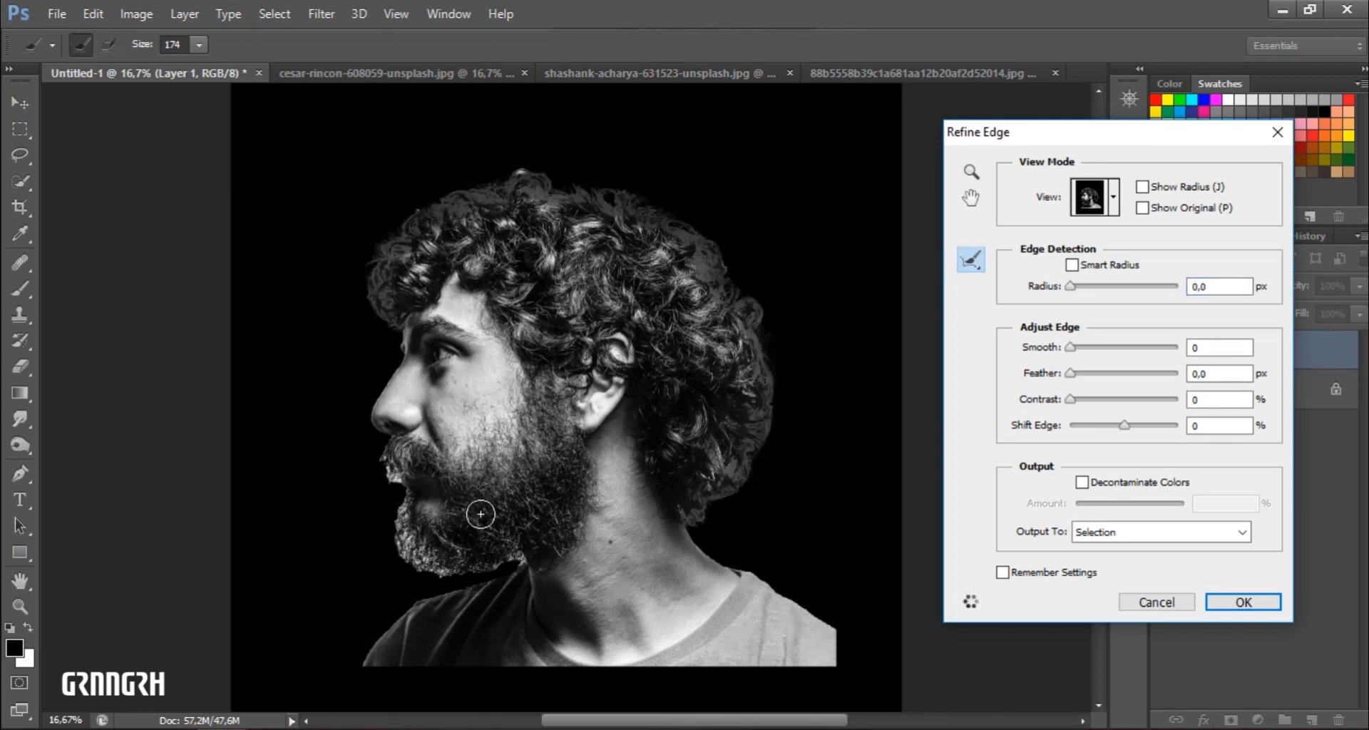
mouse_move(378, 468)
mouse_down()
mouse_move(410, 560)
mouse_move(435, 572)
mouse_move(510, 559)
mouse_up()
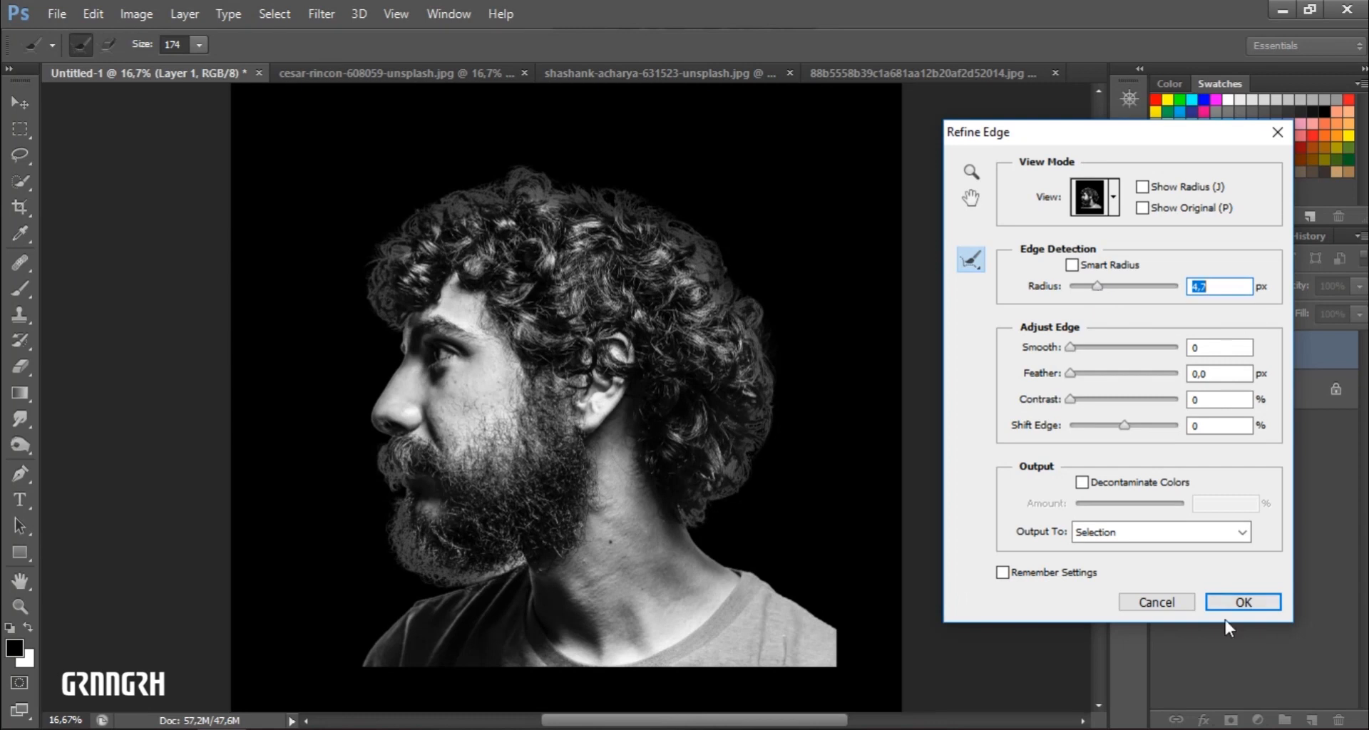
- Set the edge radius to 4.7 px, smooth to 11 and feather to 3.3 px, reduce the refine brush to 85, and apply the refinement
drag(1072, 350, 1069, 405)
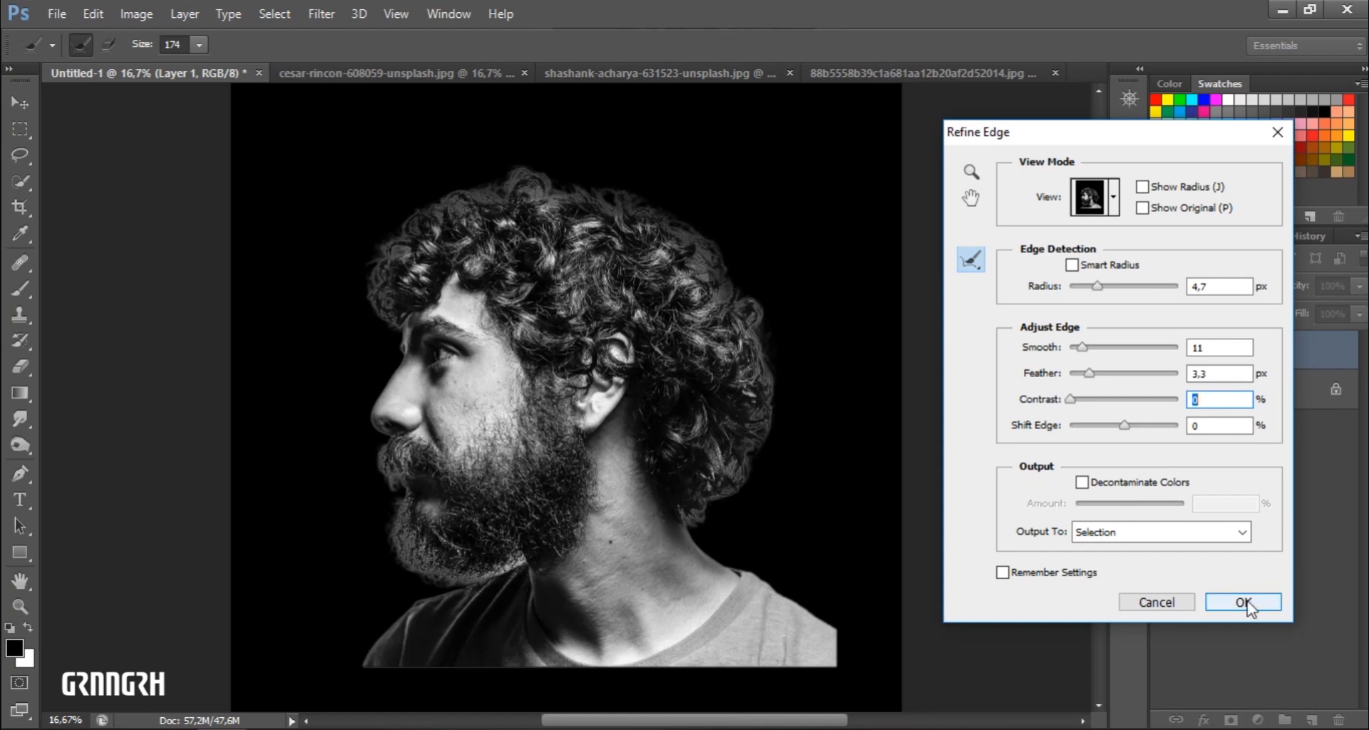
click(199, 44)
click(170, 70)
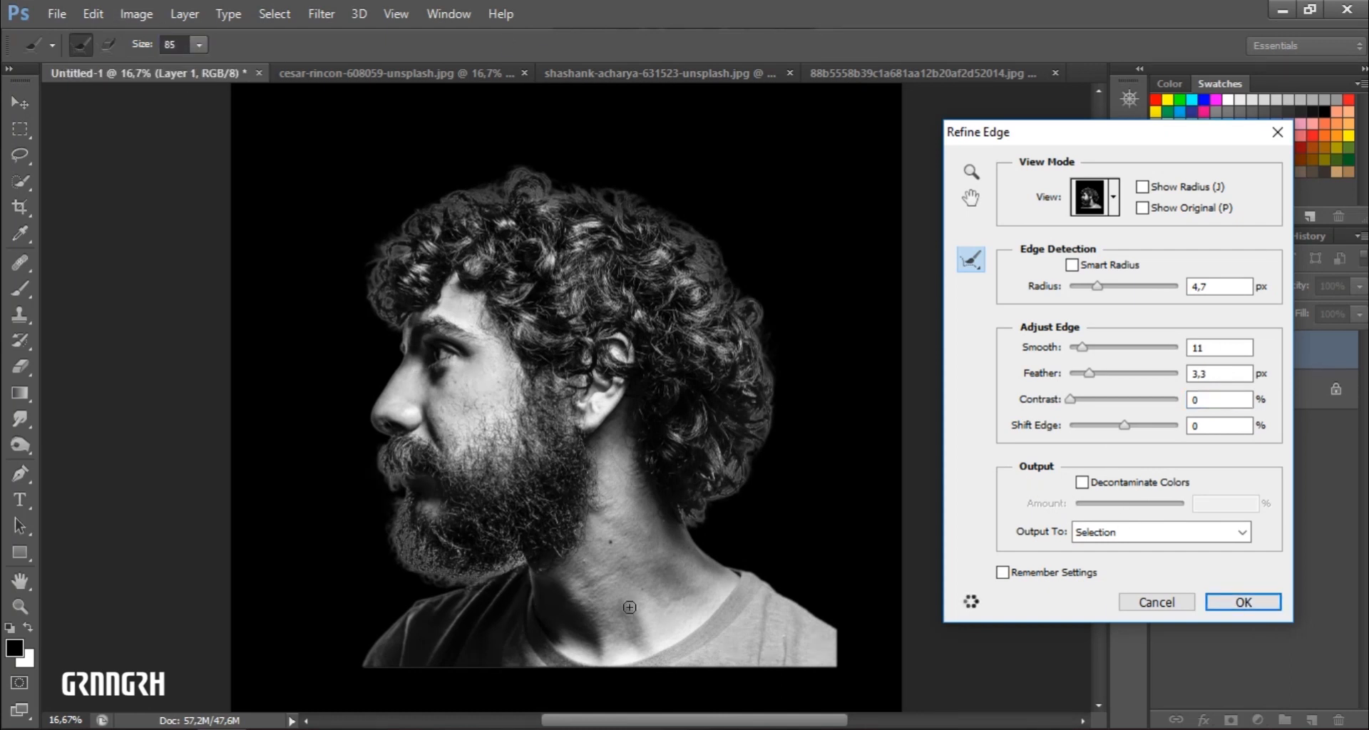
key(Return)
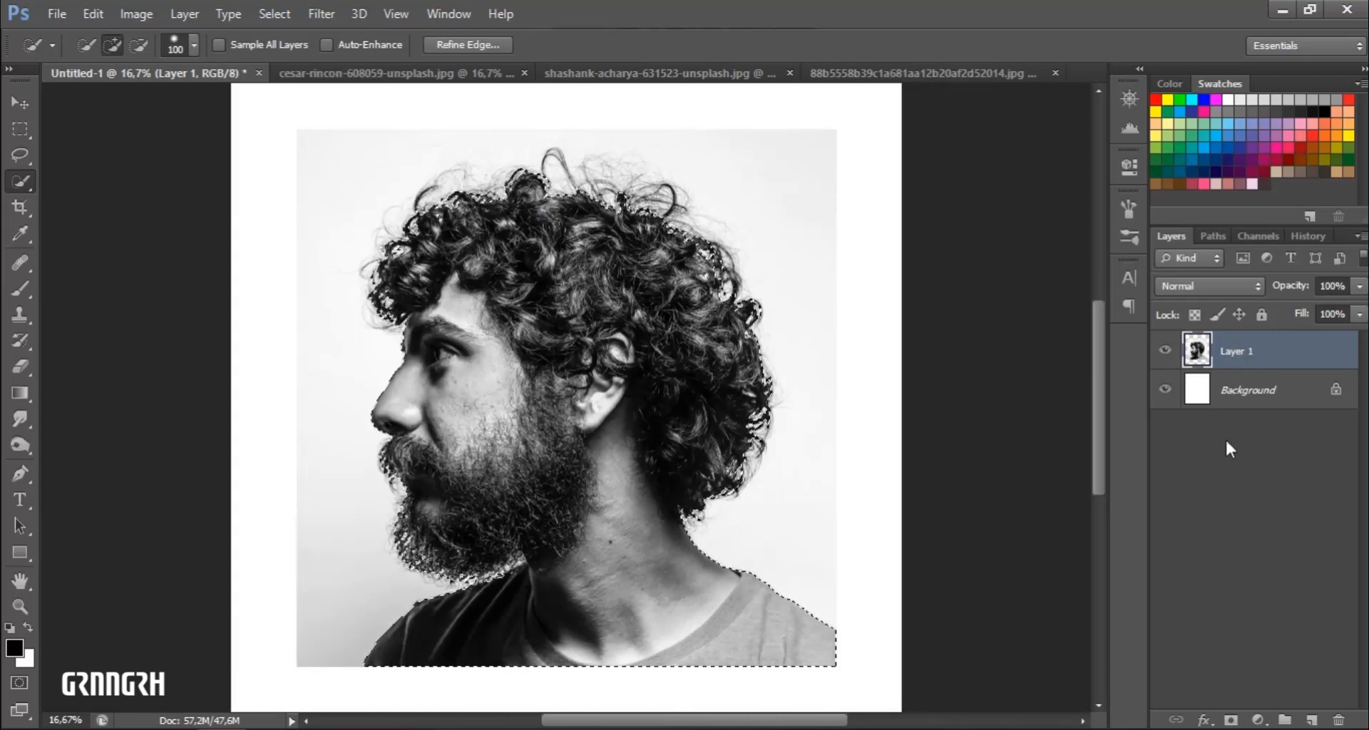
- Mask Layer 1 with the refined selection and move the cut-out portrait down to the lower edge of the canvas
click(1231, 720)
key(ctrl+minus)
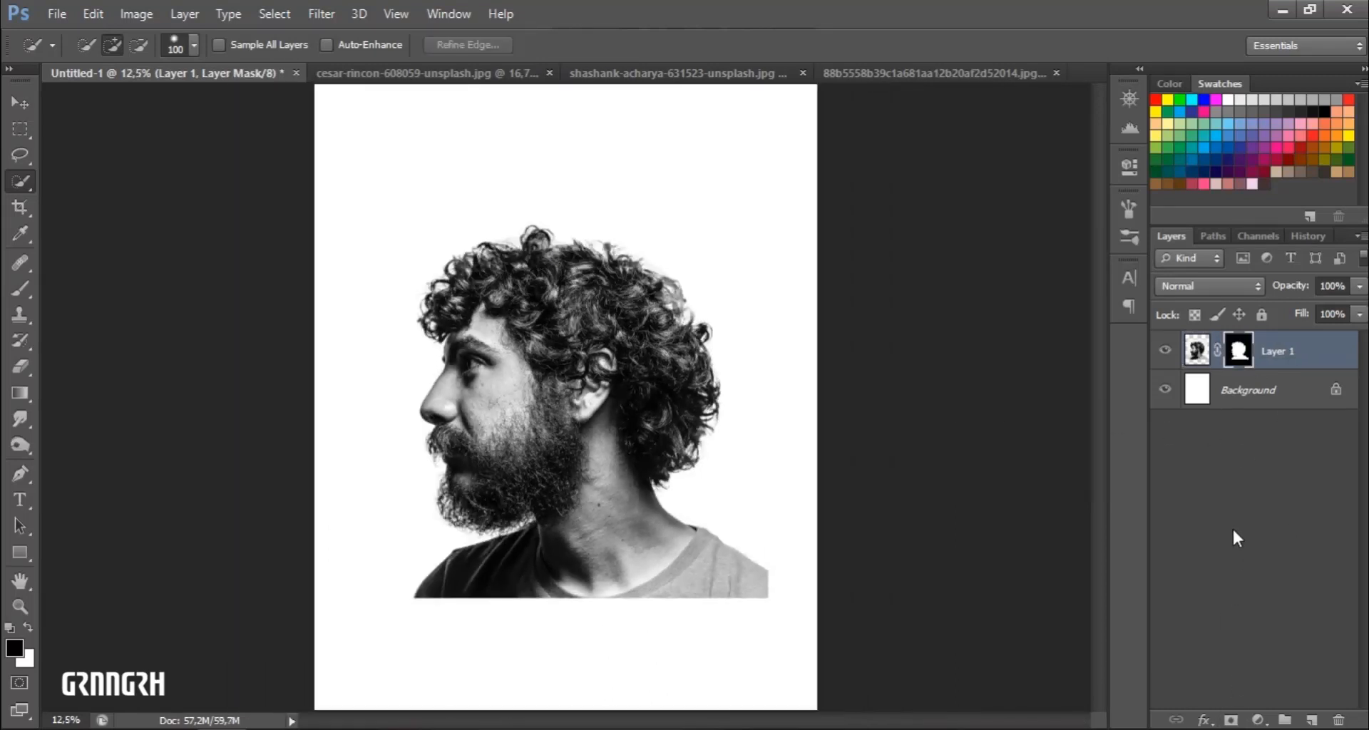
key(v)
drag(560, 436, 553, 515)
- Scale the portrait proportionally to about 123% and place it so the shoulders meet the lower edge of the canvas
key(ctrl+t)
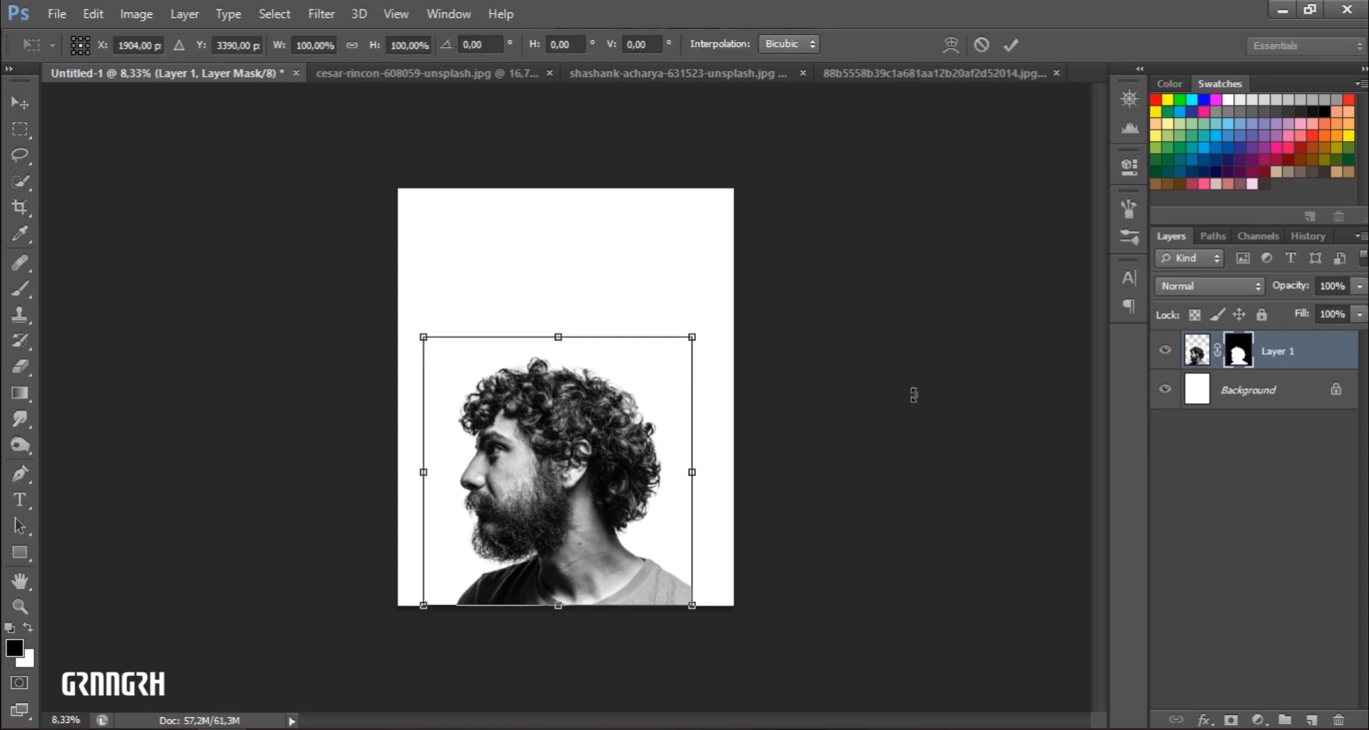
drag(692, 337, 733, 297)
drag(608, 427, 608, 361)
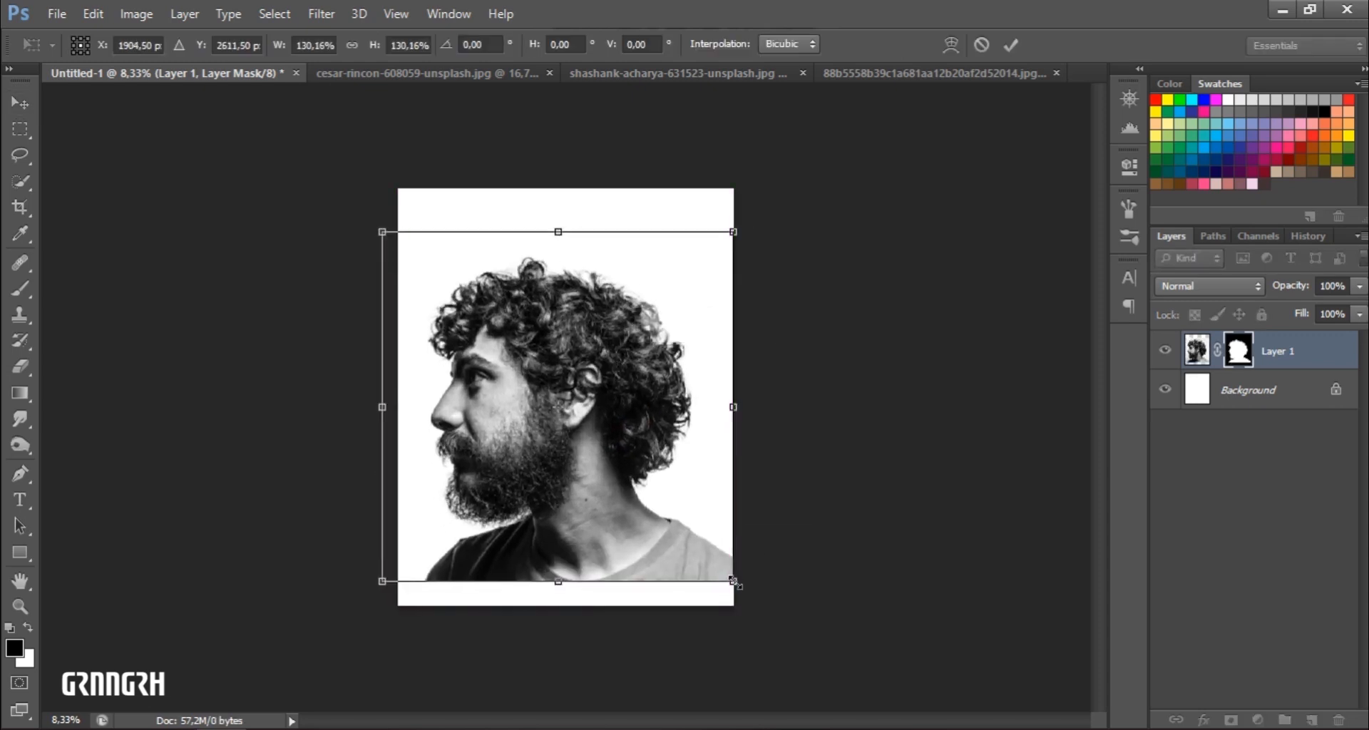
drag(738, 584, 728, 575)
drag(676, 511, 681, 543)
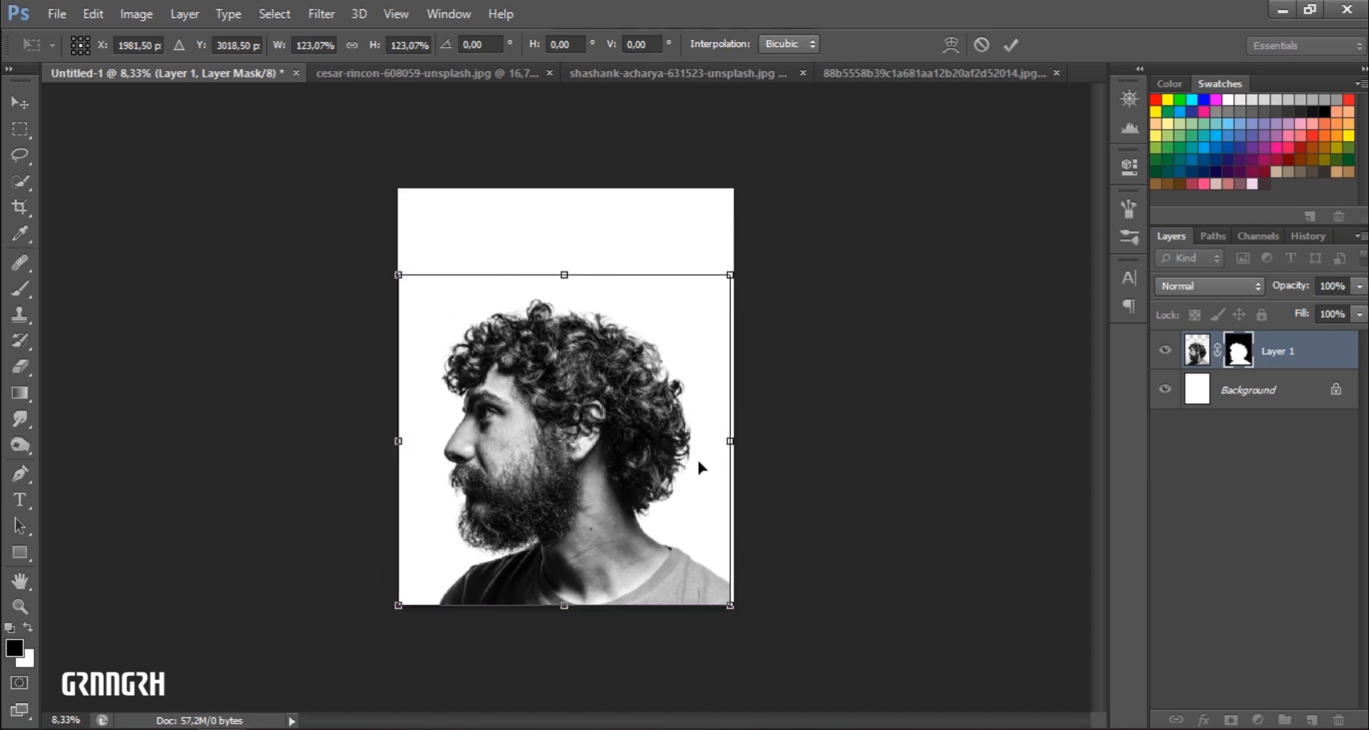
click(1011, 44)
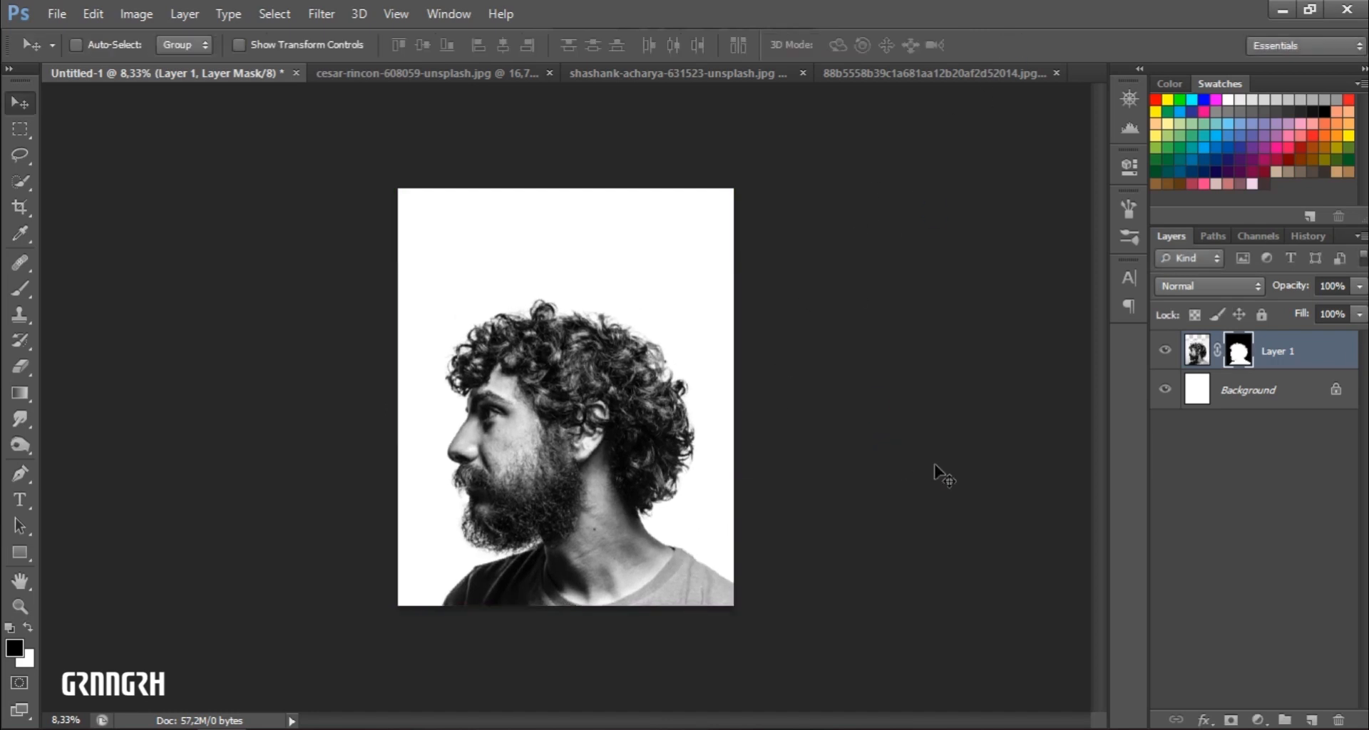
- Display Layer 1's mask on the canvas and set the Burn tool to the Shadows range with 45% exposure
alt+click(1241, 359)
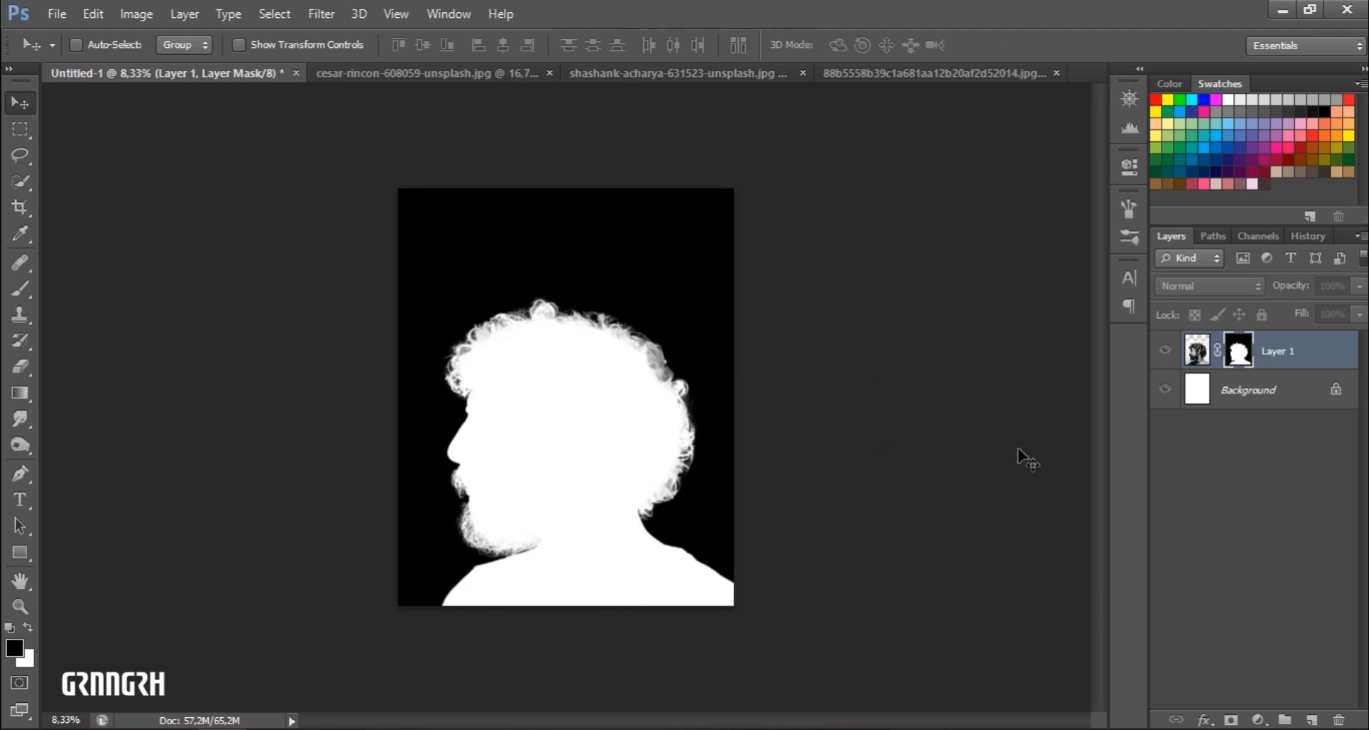
click(19, 442)
click(266, 47)
click(239, 65)
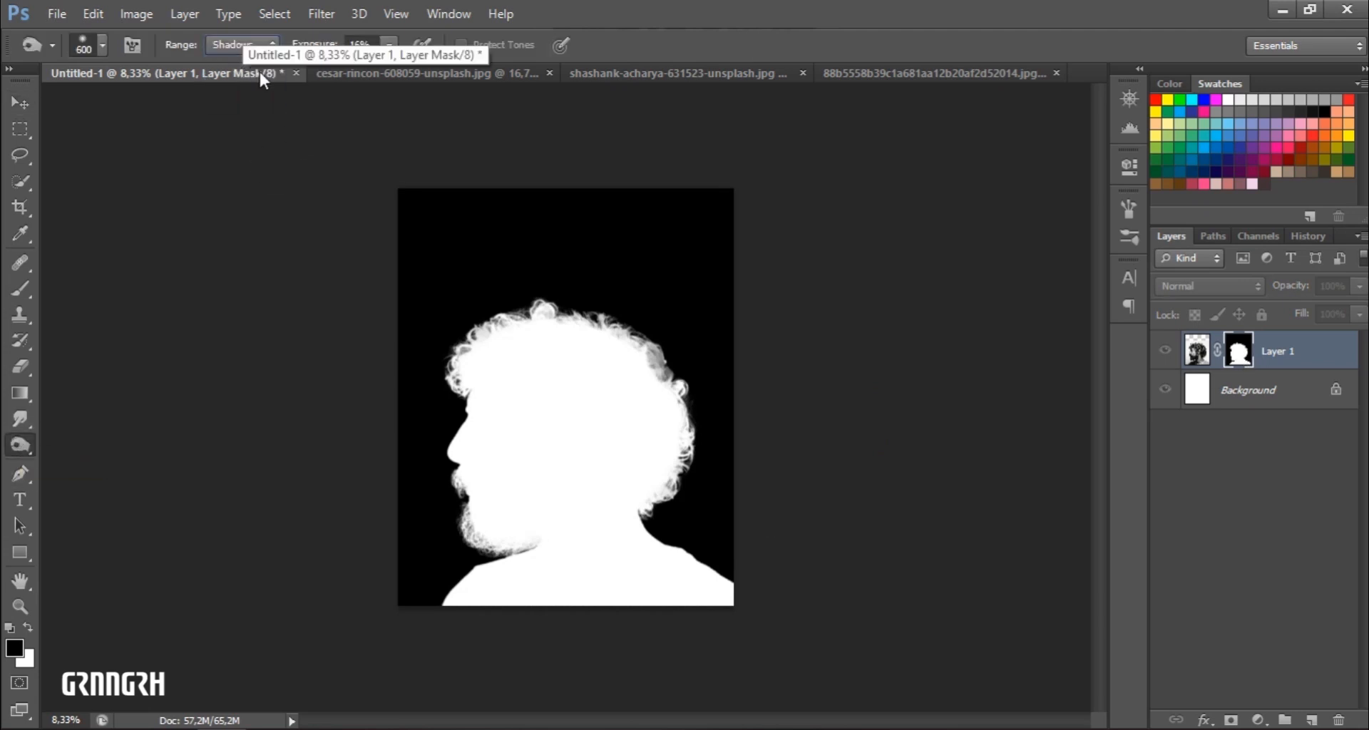
click(389, 45)
drag(413, 66, 419, 67)
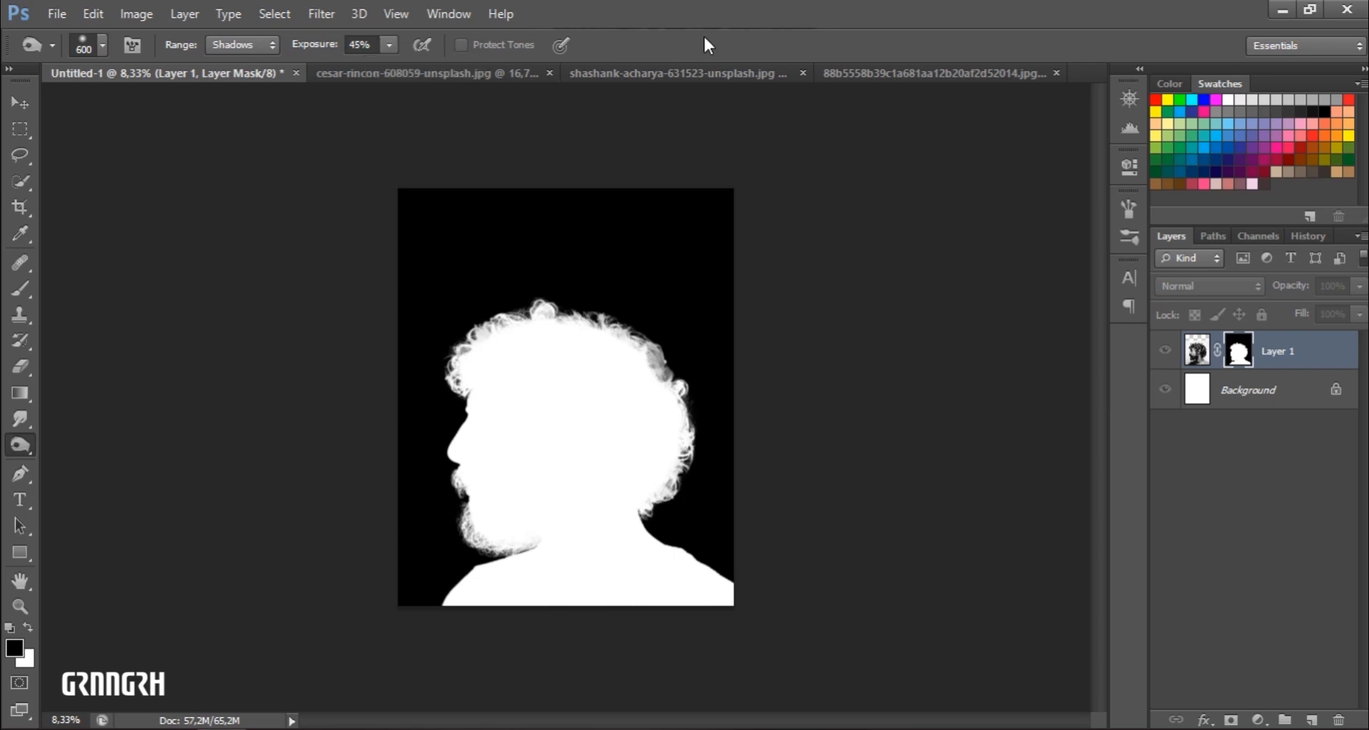
- Reduce the Burn brush size to 90 for working along the edges of the head in the mask
key(ctrl+plus)
key(ctrl+plus)
scroll(428, 388, down, 3)
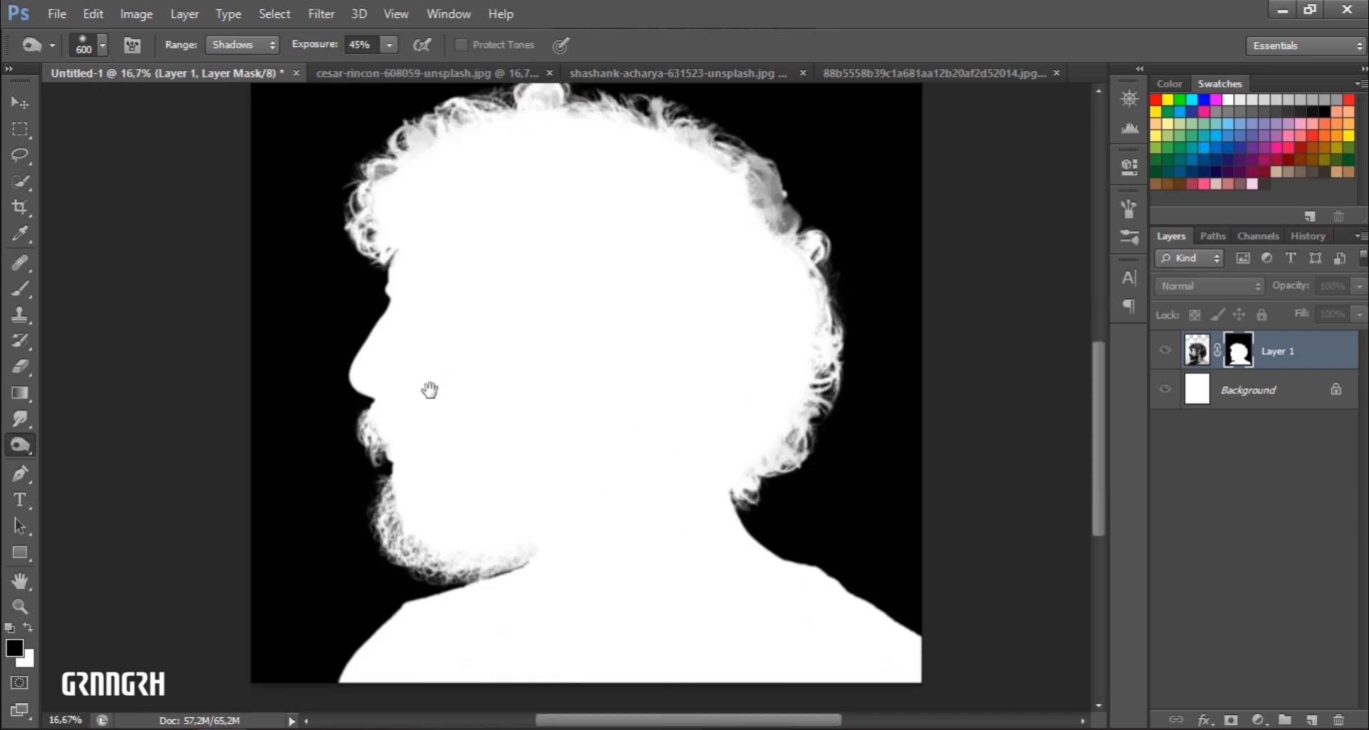
key(bracketleft)
key(bracketleft)
key(bracketleft)
key(bracketleft)
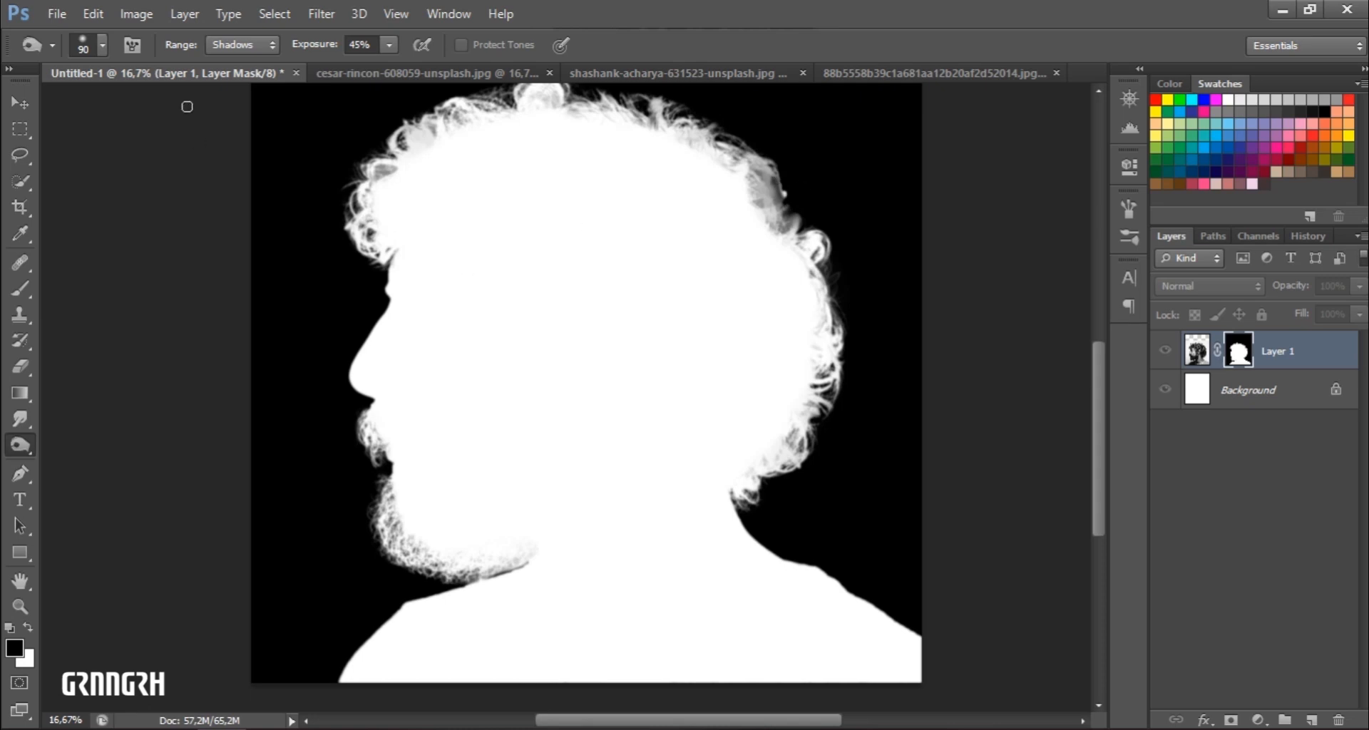
- Lighten the mask around the beard using the Dodge tool with Highlights range and 17% exposure, and return to the normal image view
drag(23, 451, 85, 434)
click(243, 45)
click(243, 100)
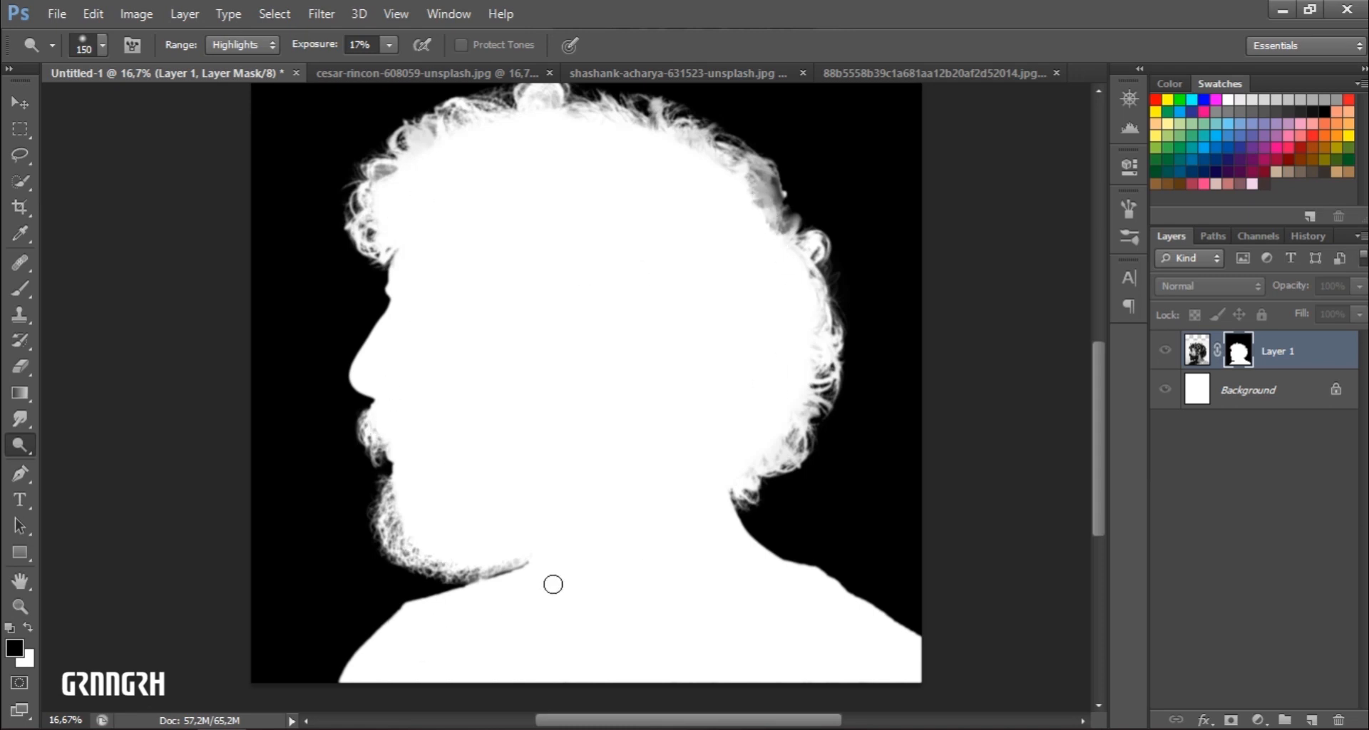
alt+click(1248, 348)
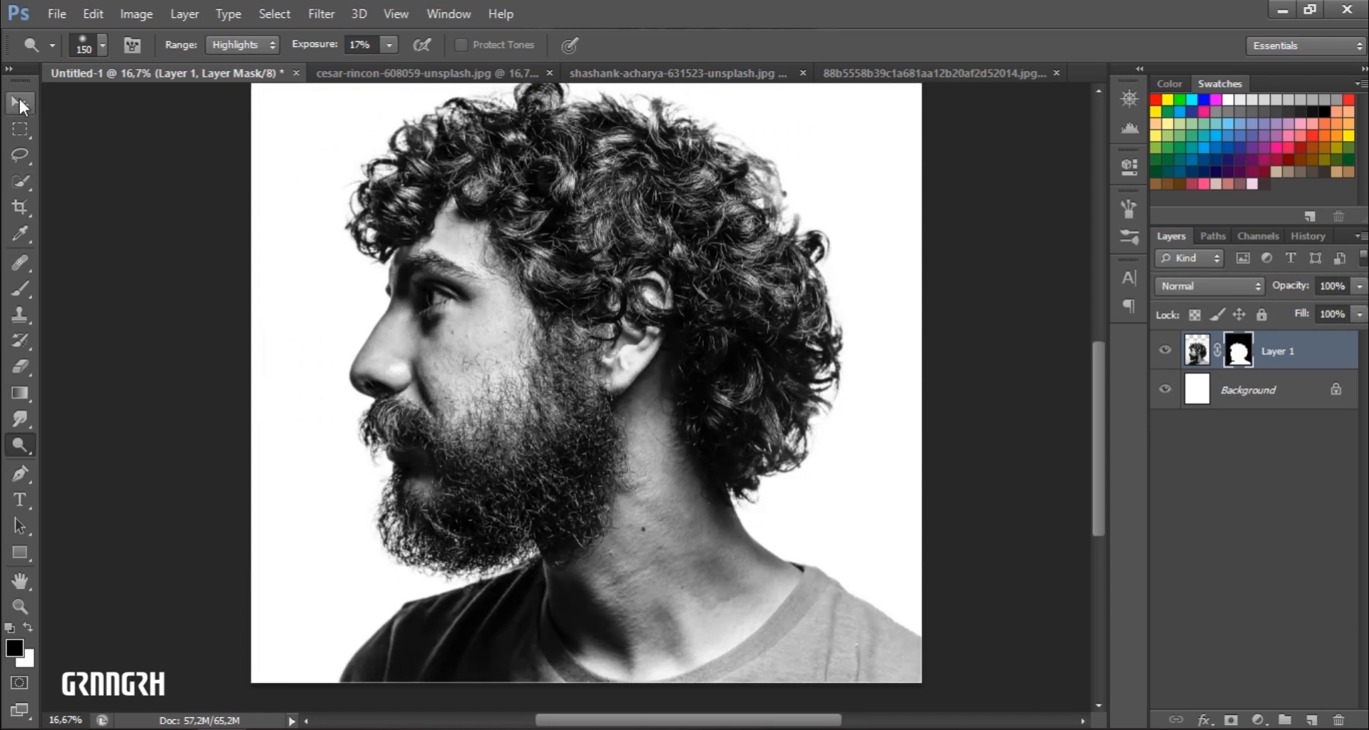
key(v)
key(ctrl+minus)
key(ctrl+minus)
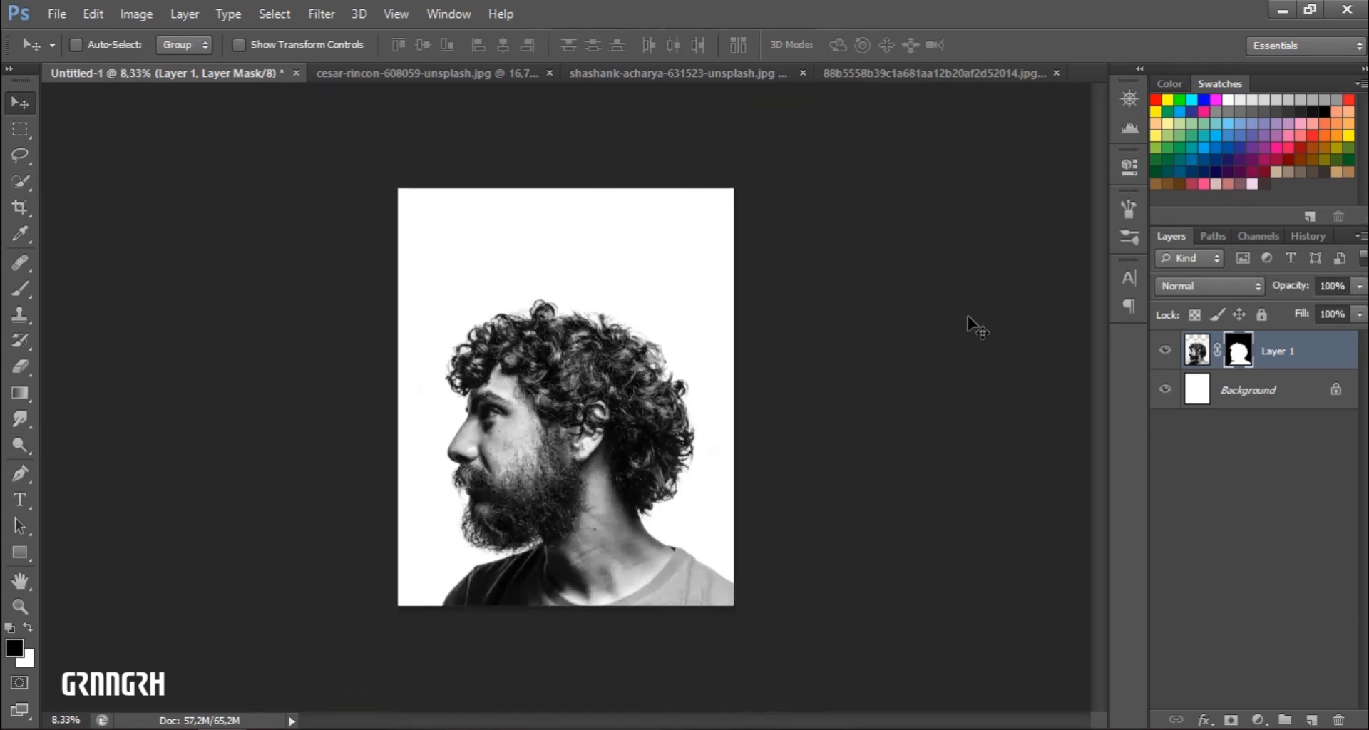
- Bring the coastal cliff photo into the portrait document as a new layer and align it to the canvas's lower and left edges
click(609, 72)
drag(538, 269, 587, 400)
key(ctrl+a)
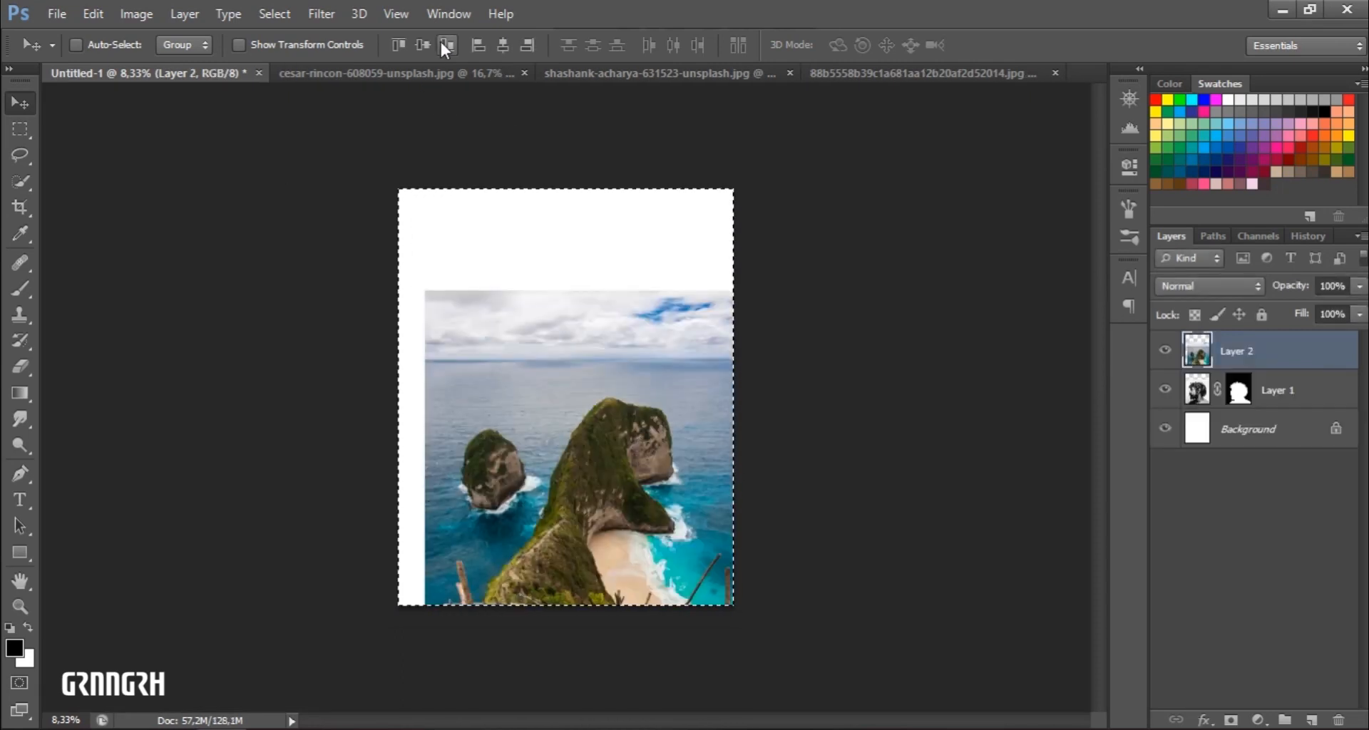
click(448, 44)
click(479, 45)
key(ctrl+d)
- Lower Layer 2's opacity to 44%, reposition the landscape over the head, and clip it to Layer 1
click(1359, 286)
drag(1358, 310, 1303, 307)
drag(624, 330, 640, 372)
right_click(1232, 356)
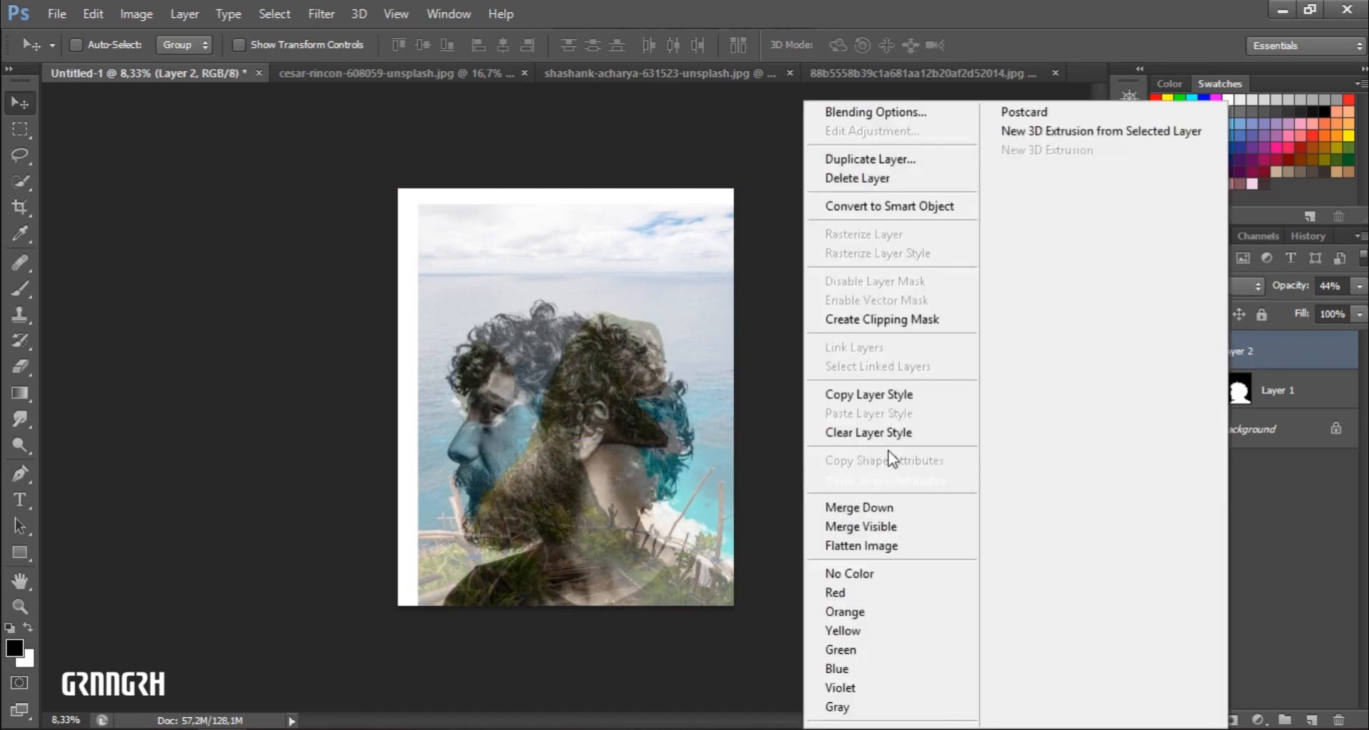
click(896, 325)
- Set the opacity of both Layer 2 and Layer 1 to 100%
click(1291, 392)
click(1360, 287)
mouse_move(1362, 313)
mouse_down()
mouse_move(1303, 315)
mouse_move(1364, 309)
mouse_up()
click(1307, 350)
click(1360, 287)
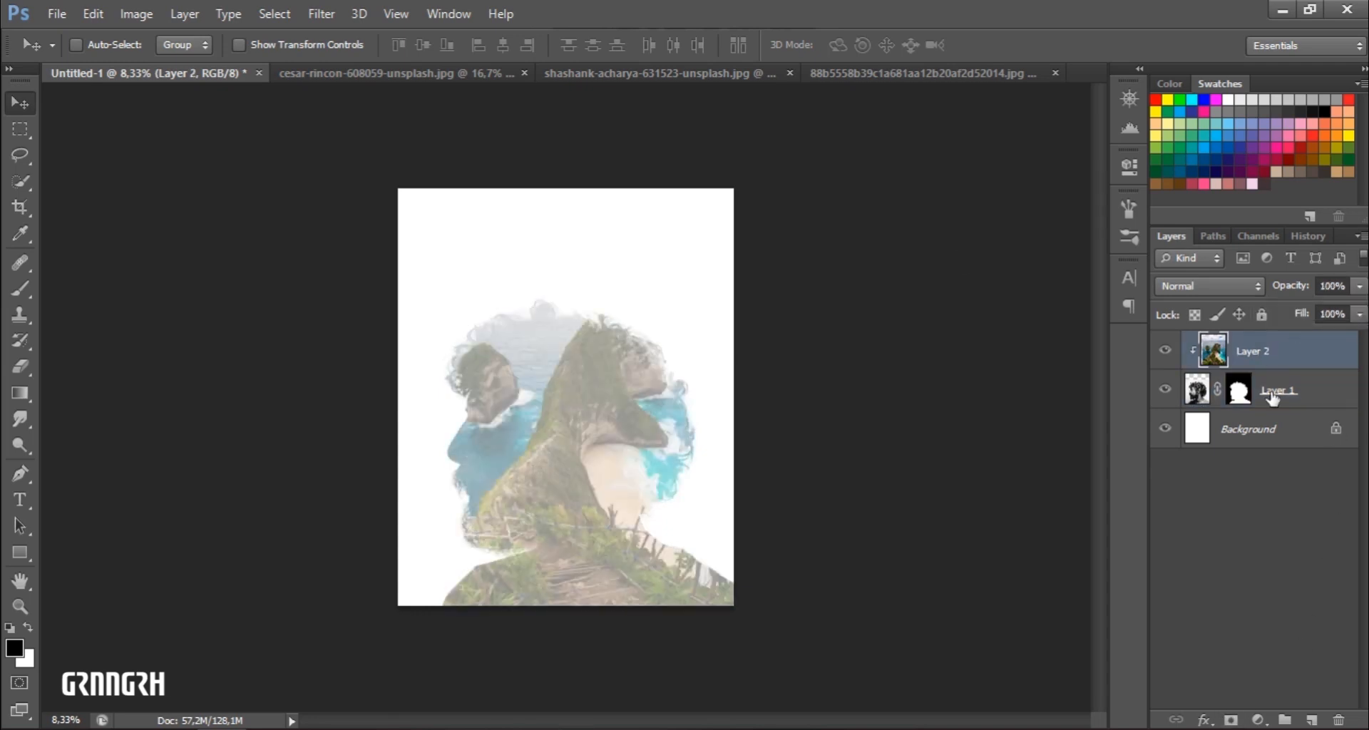
click(1276, 391)
click(1360, 287)
drag(1311, 316, 1364, 313)
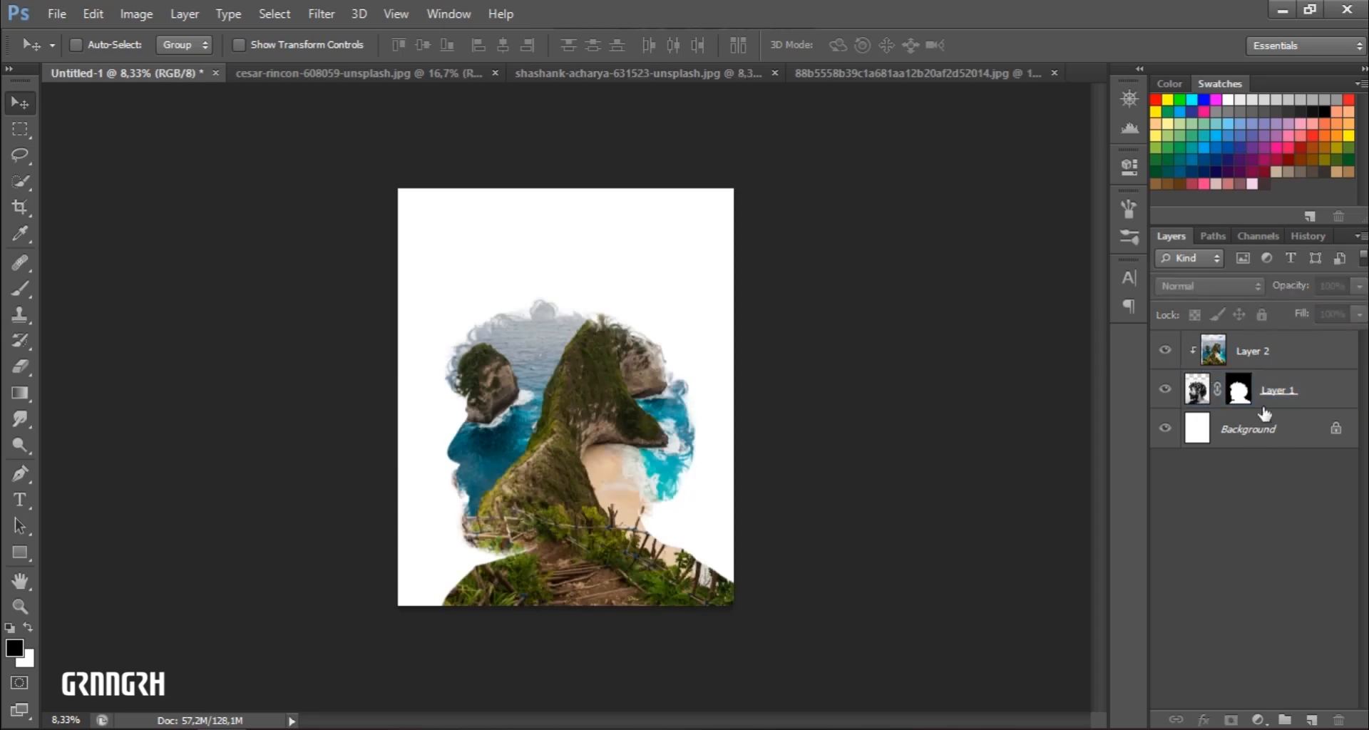
- Duplicate Layer 1 and apply the duplicate's layer mask, toggling layer visibility to check the result
key(ctrl+j)
right_click(1239, 390)
click(1208, 459)
click(1166, 428)
click(1166, 390)
click(1165, 389)
- Release Layer 2's clipping mask and mask the landscape with a selection loaded from the Layer 1 copy silhouette
right_click(1259, 355)
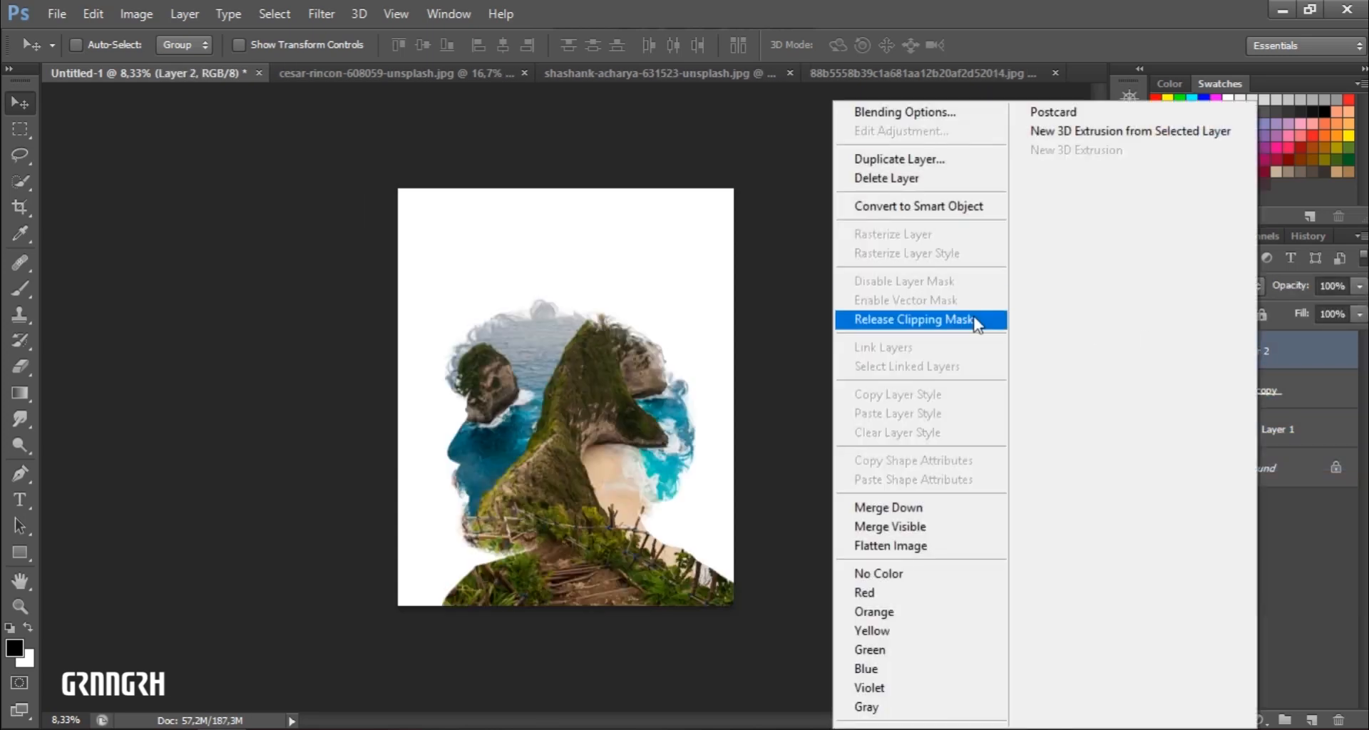
click(927, 321)
ctrl+click(1198, 391)
click(1231, 720)
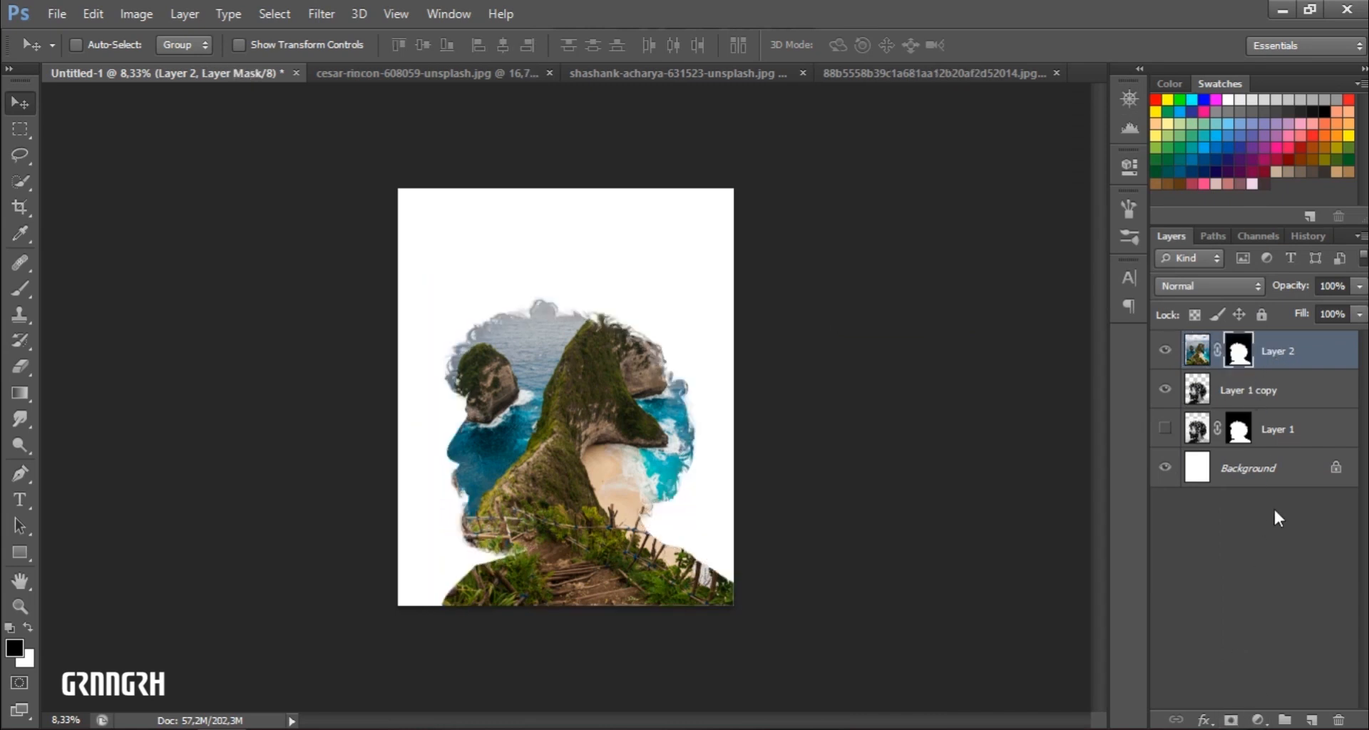
- Add a blank layer mask to Layer 1 copy and make its image content active again
click(1255, 401)
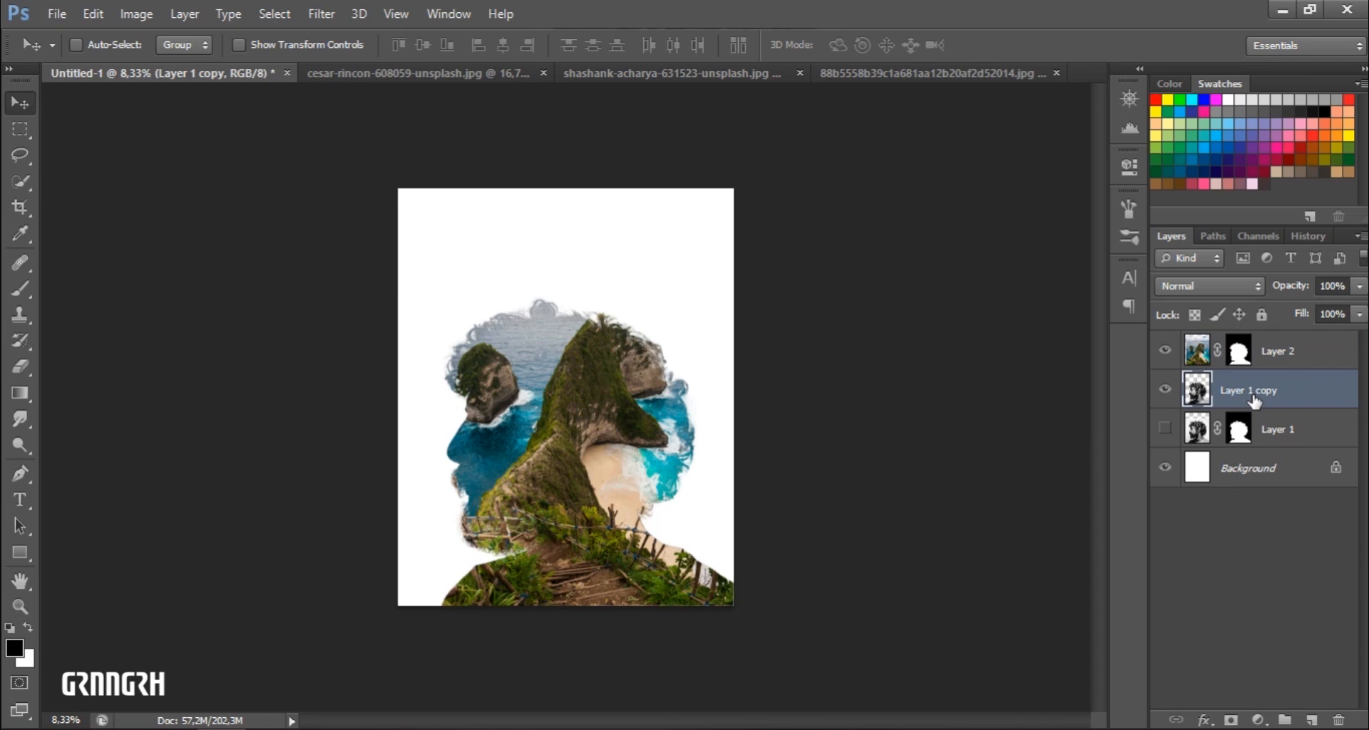
click(1232, 720)
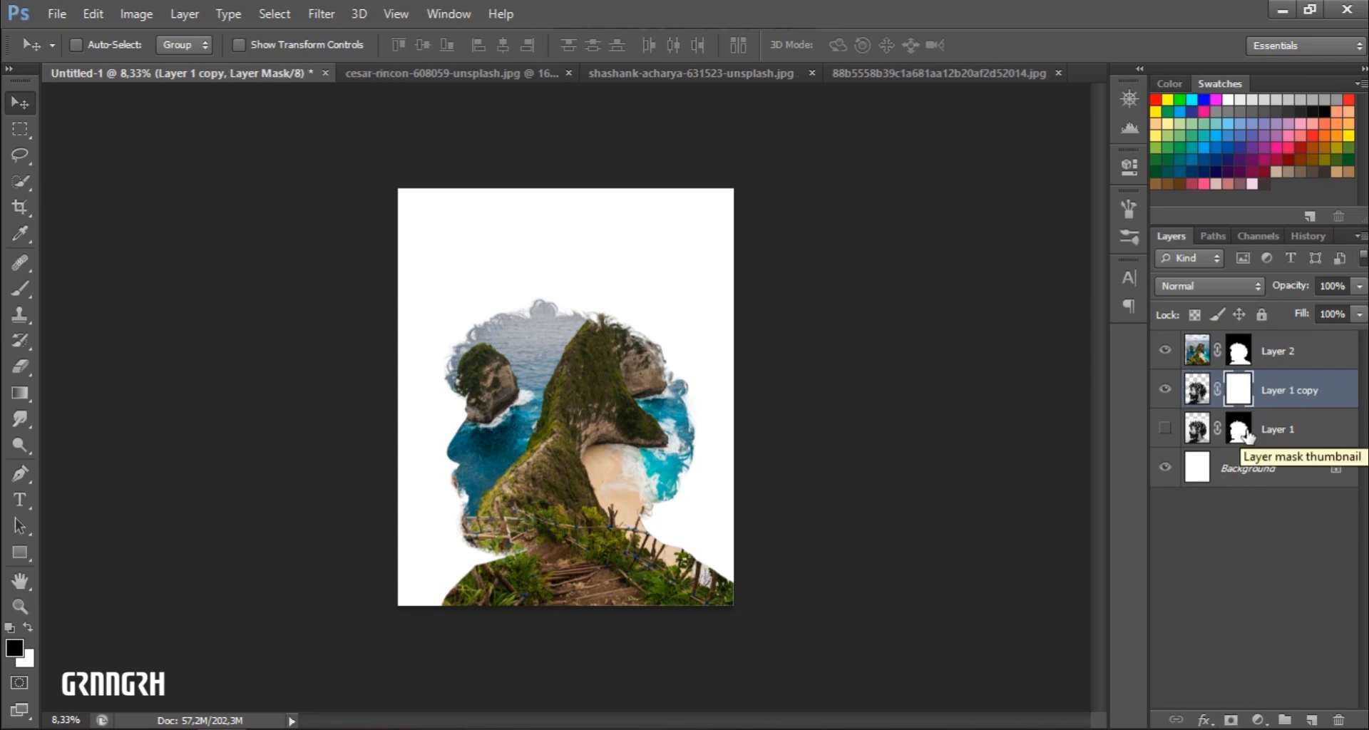
click(1198, 391)
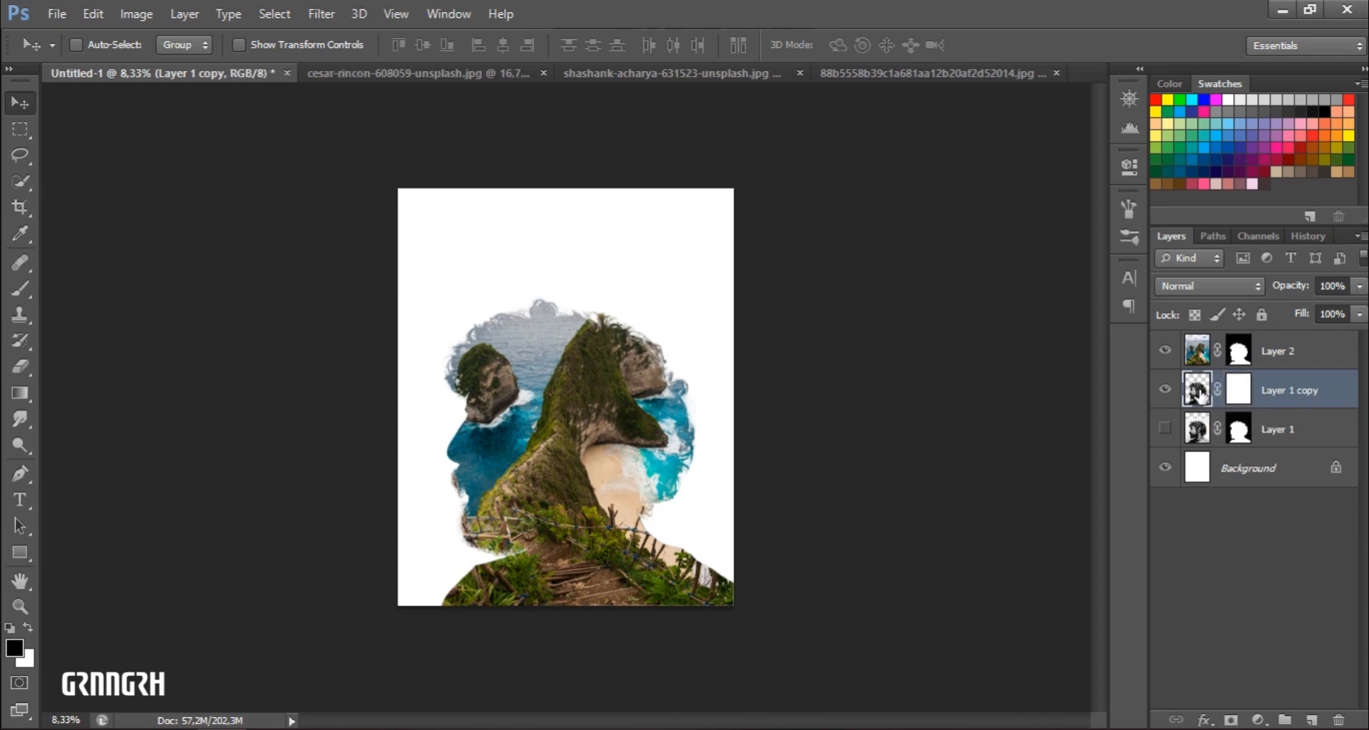
- Rename Layer 1 to "main", Layer 1 copy to "model", and Layer 2 to "mountain"
double_click(1277, 430)
text(main)
key(Return)
double_click(1280, 391)
text(model)
key(Return)
double_click(1278, 350)
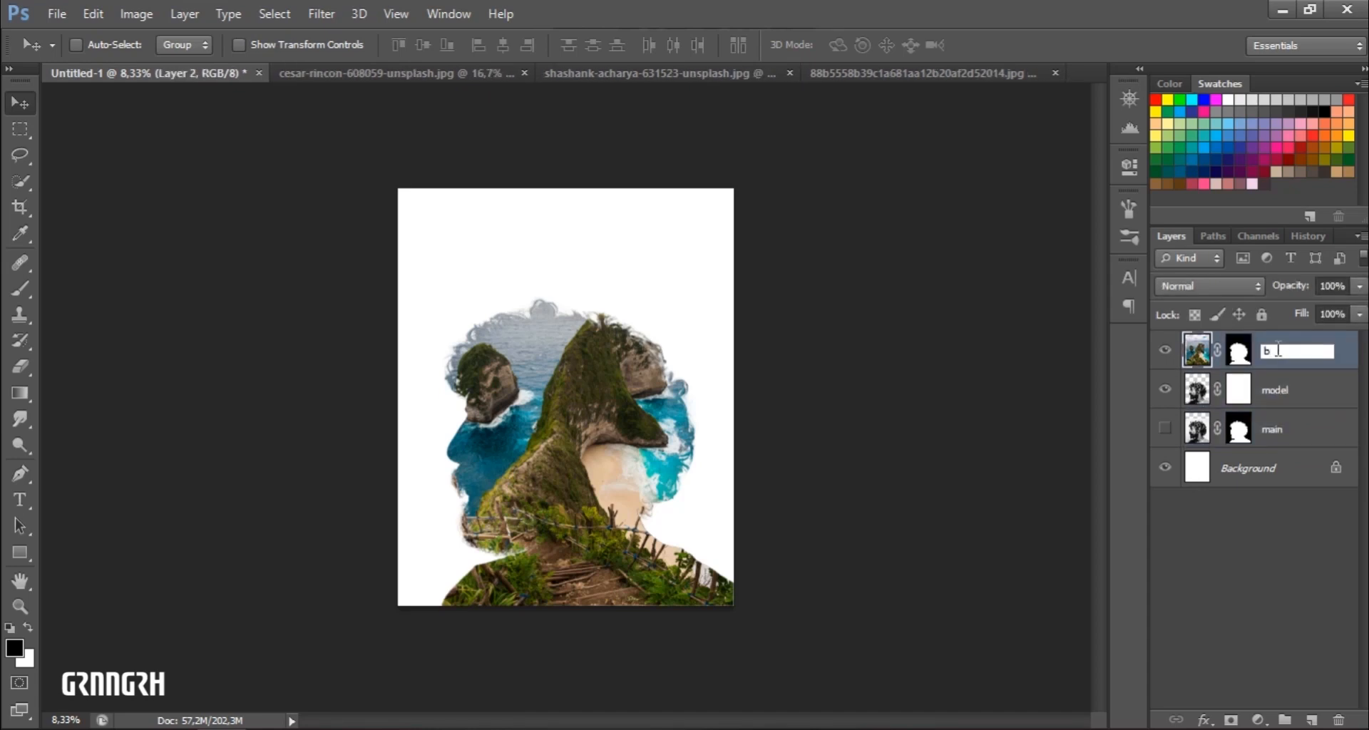
text(mountain)
key(Return)
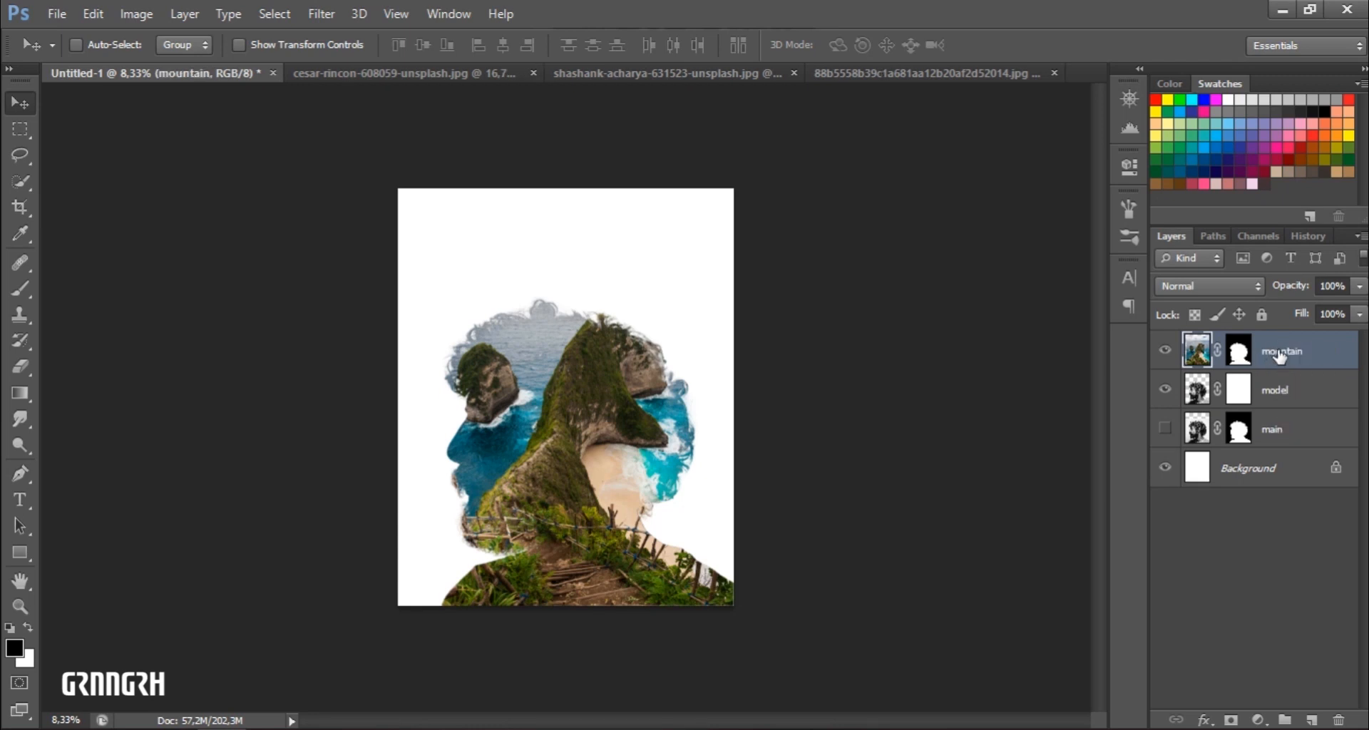
- Duplicate the model layer, place the copy above the mountain layer, and lower its opacity to 36%
click(1216, 396)
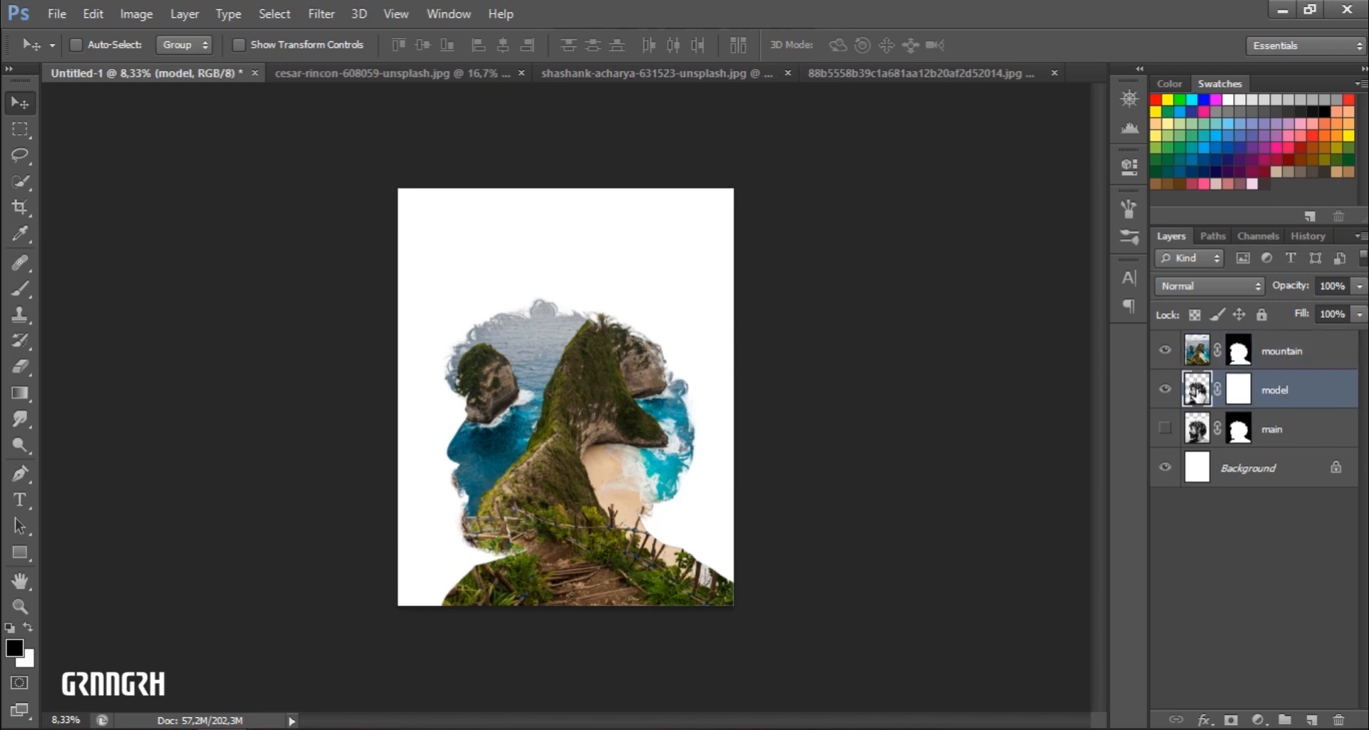
key(ctrl+j)
drag(1205, 390, 1197, 349)
drag(1360, 286, 1294, 302)
- Enlarge the Brush to 800 px, try a stroke across the back of the head on model copy, and undo it
key(b)
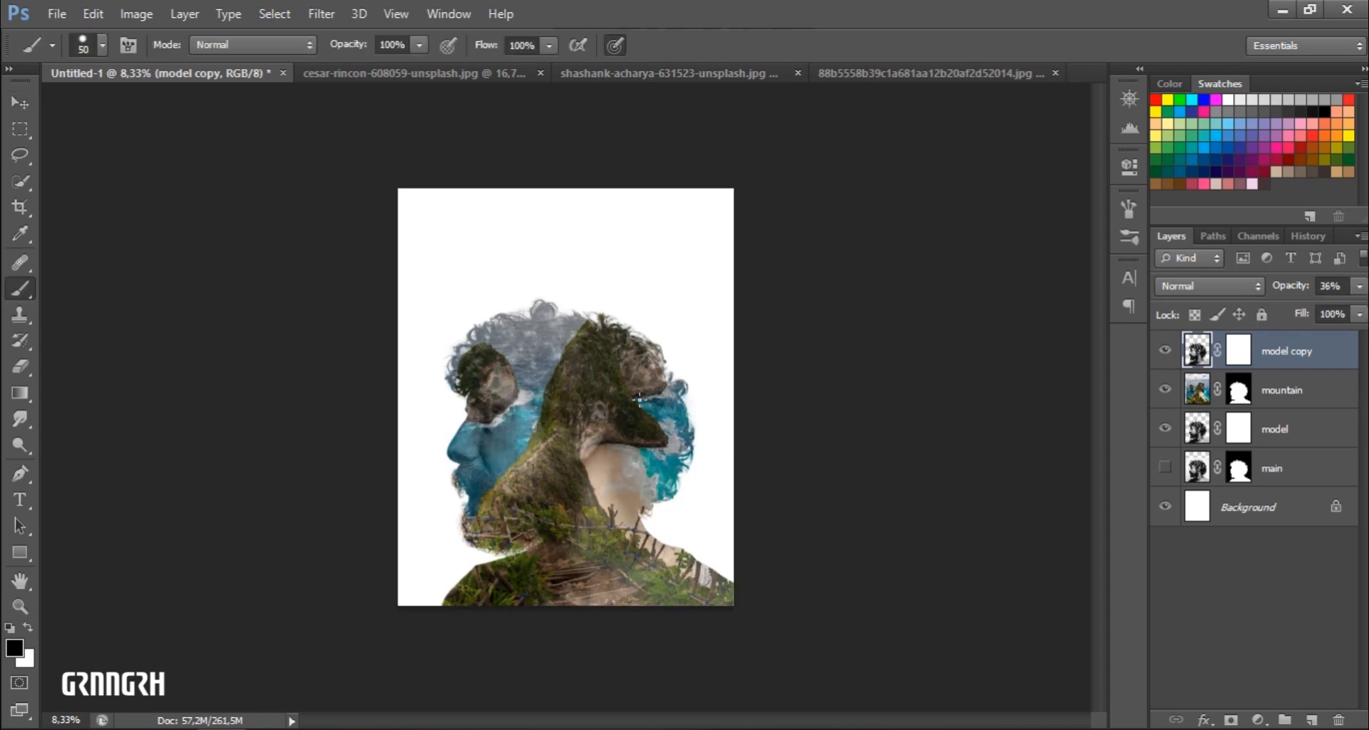
key(bracketright)
key(bracketright)
key(bracketright)
drag(567, 315, 711, 454)
key(ctrl+z)
- Soften the brush edge, try a stroke over the back of the head on model copy's layer mask, and undo it
click(1233, 355)
click(103, 45)
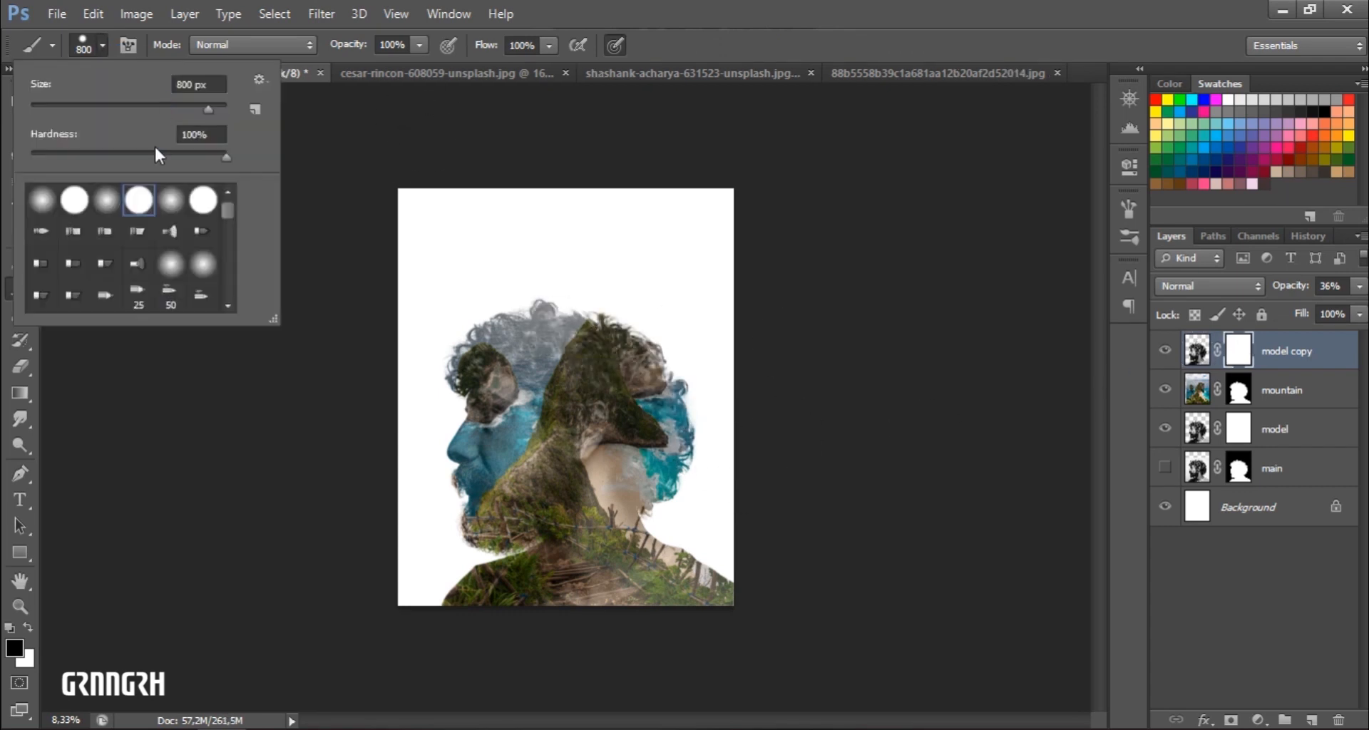
click(752, 30)
drag(569, 320, 749, 506)
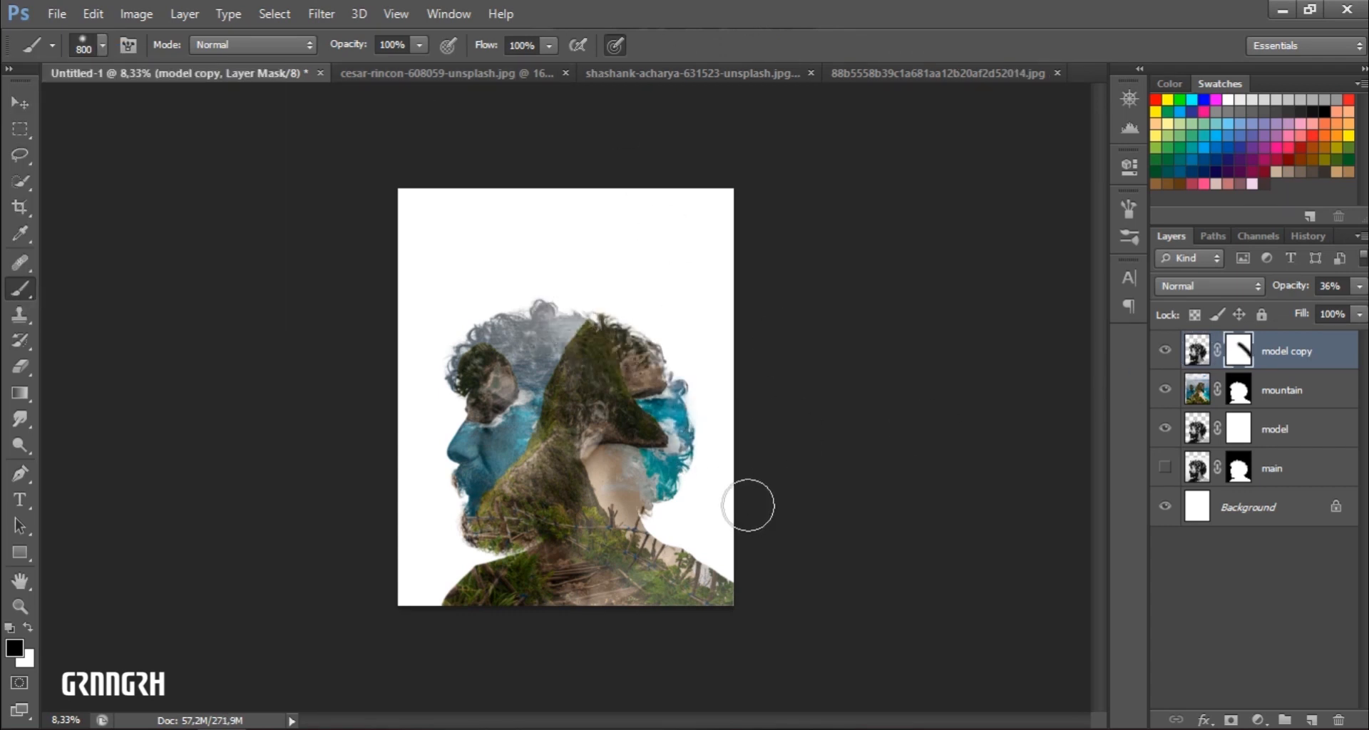
key(ctrl+z)
- Set the model copy layer's blend mode to Lighten and compare it with the previous look
click(1197, 350)
click(1211, 286)
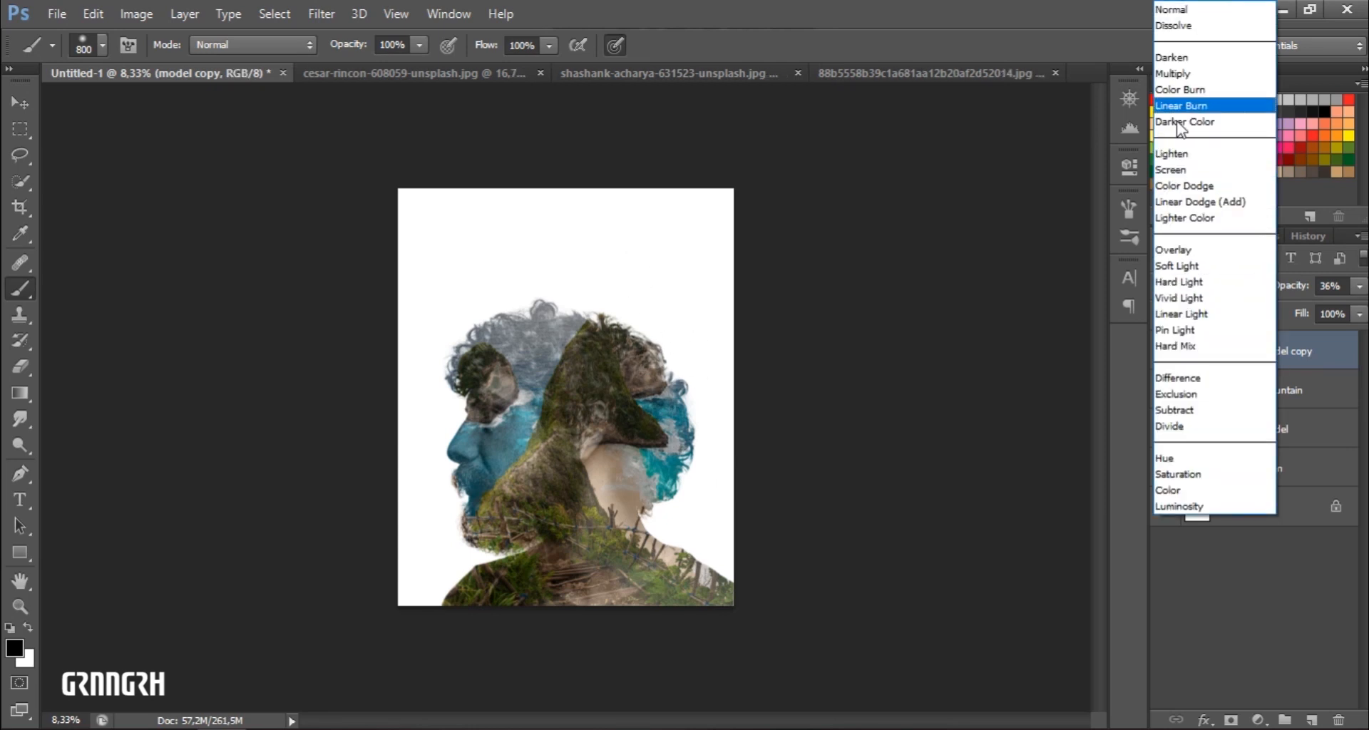
click(1186, 150)
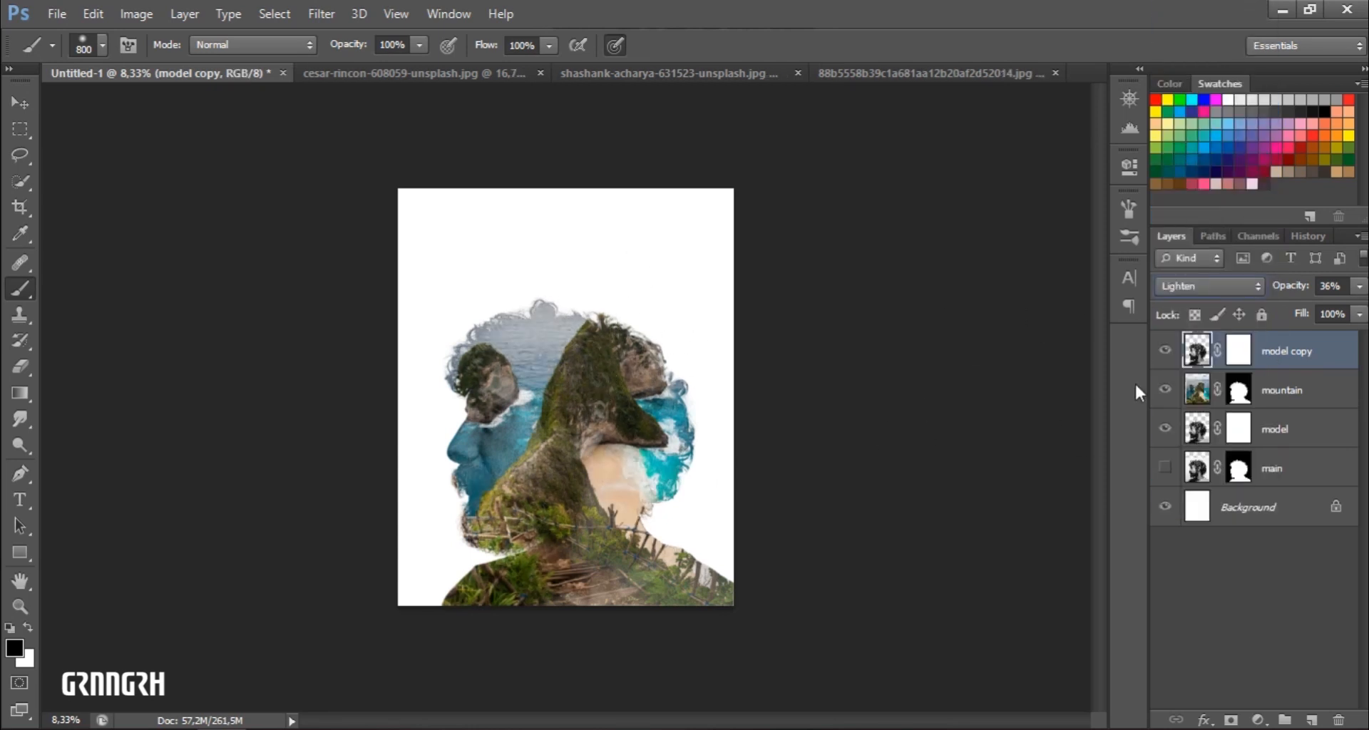
key(ctrl+z)
- Try the Lighten blend mode on the mountain layer's image
click(1277, 430)
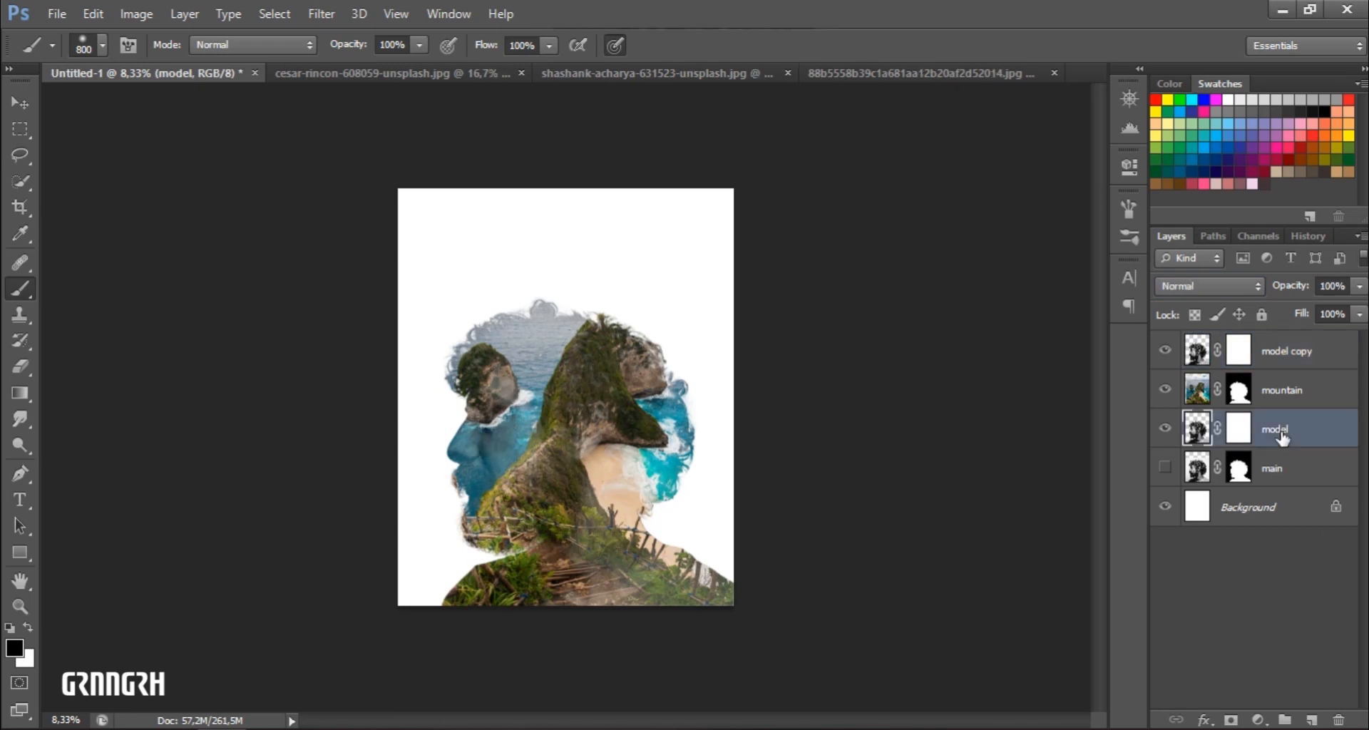
click(1241, 392)
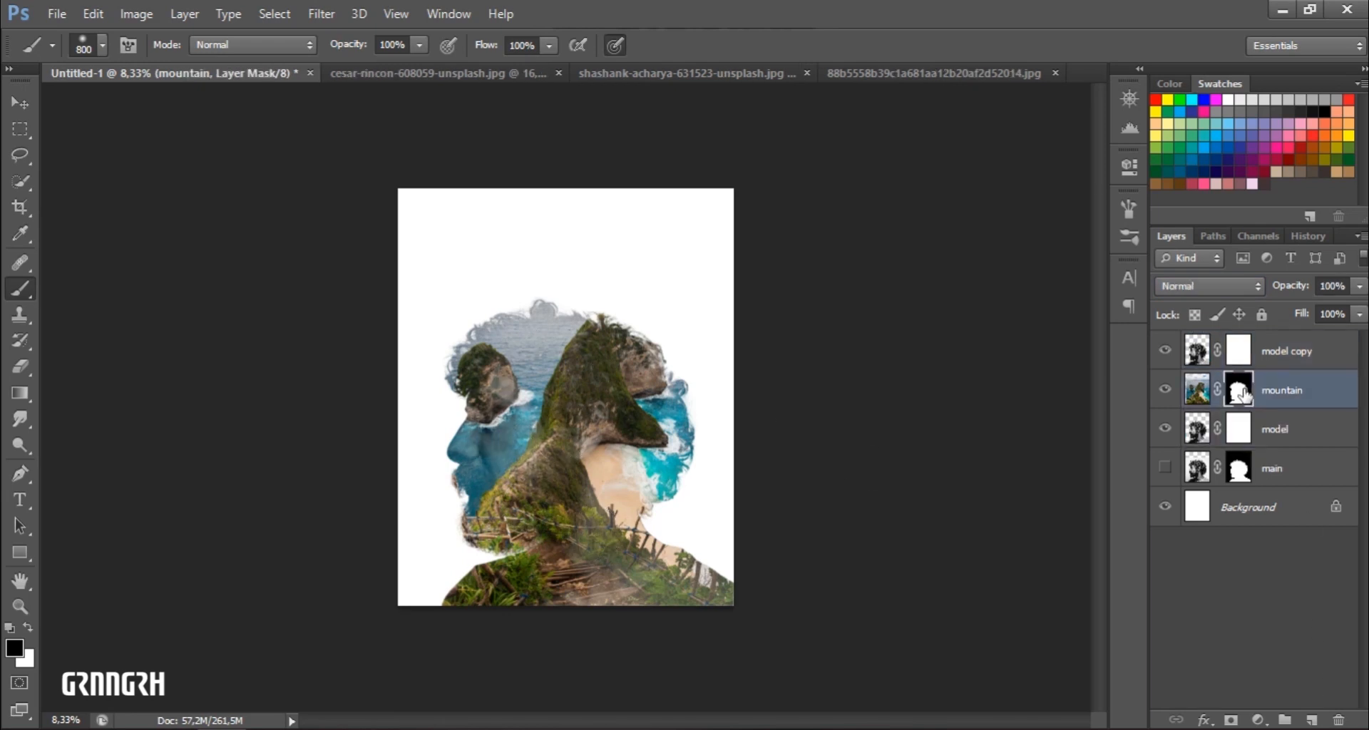
click(1197, 390)
click(1238, 285)
click(1188, 157)
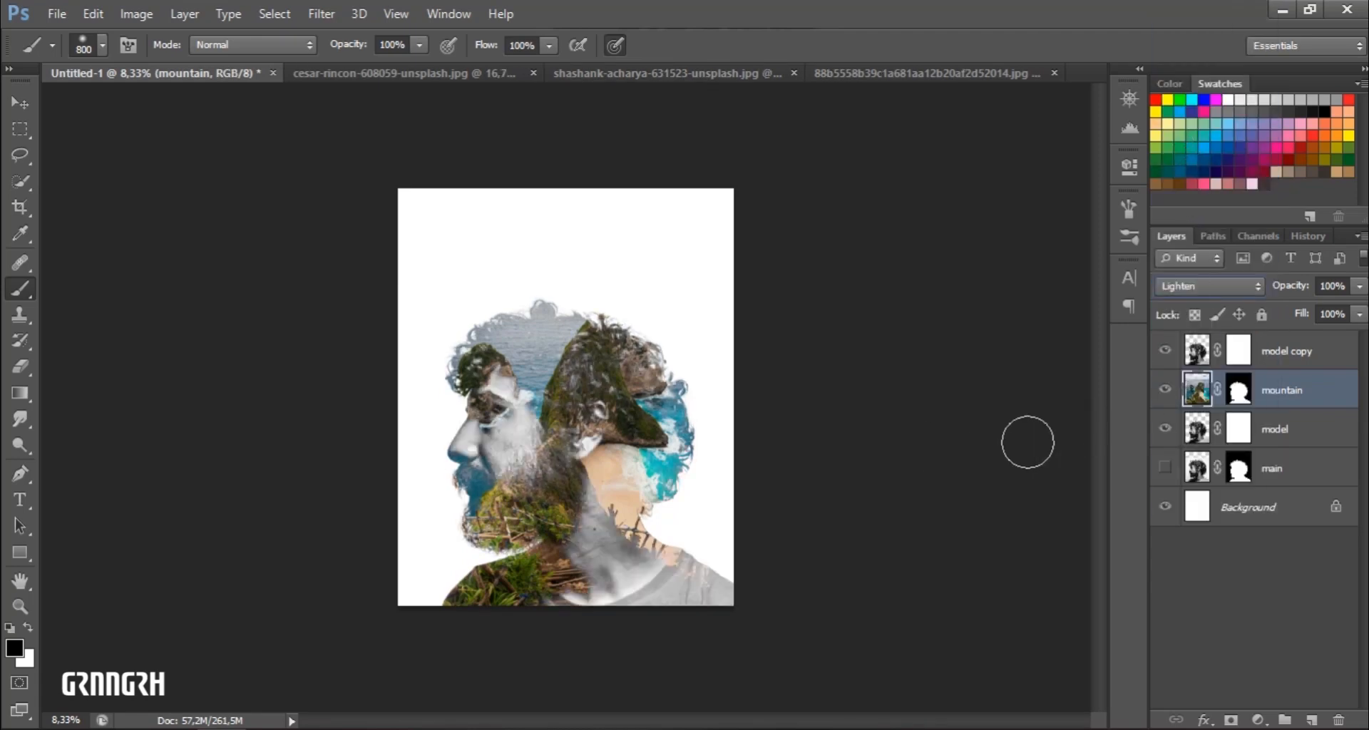
- Try a black stroke from the cheek to the shoulder directly on the mountain image, and undo it
key(ctrl+plus)
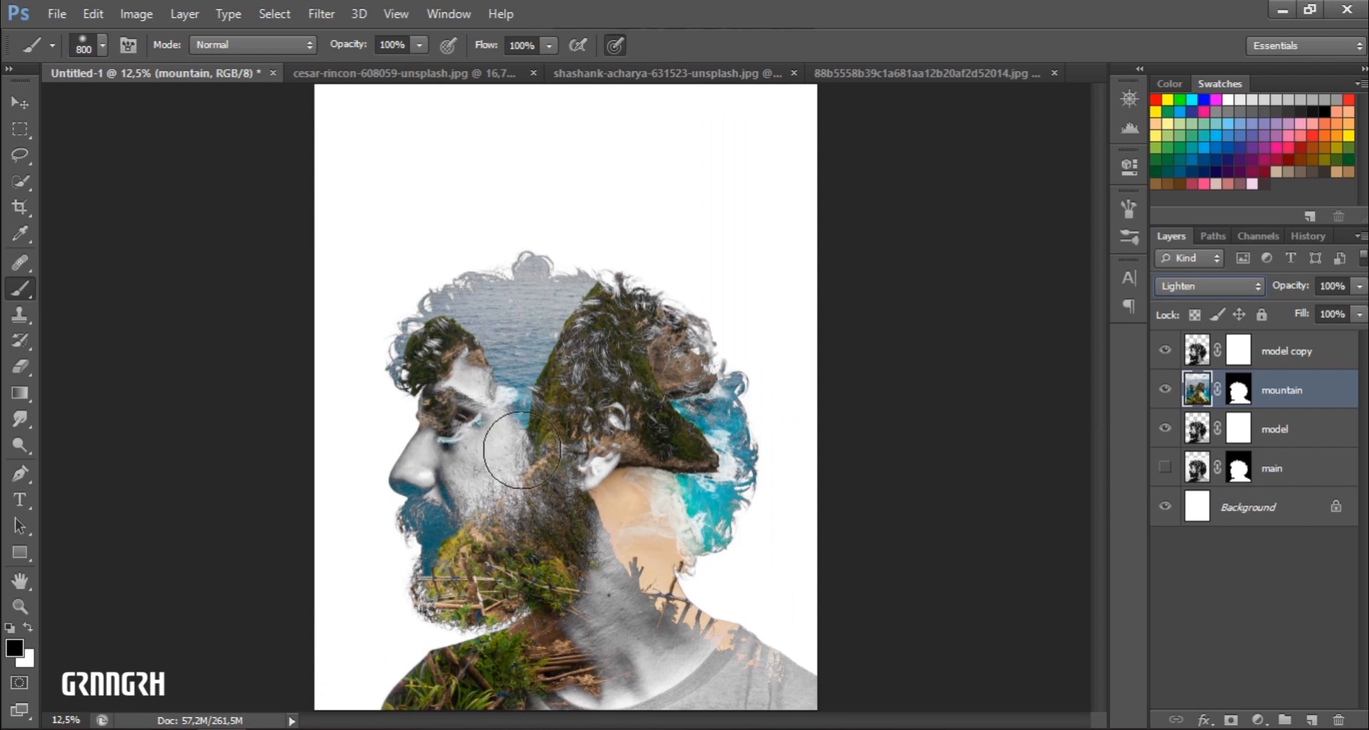
mouse_move(514, 446)
mouse_down()
mouse_move(596, 573)
mouse_move(725, 633)
mouse_up()
key(ctrl+z)
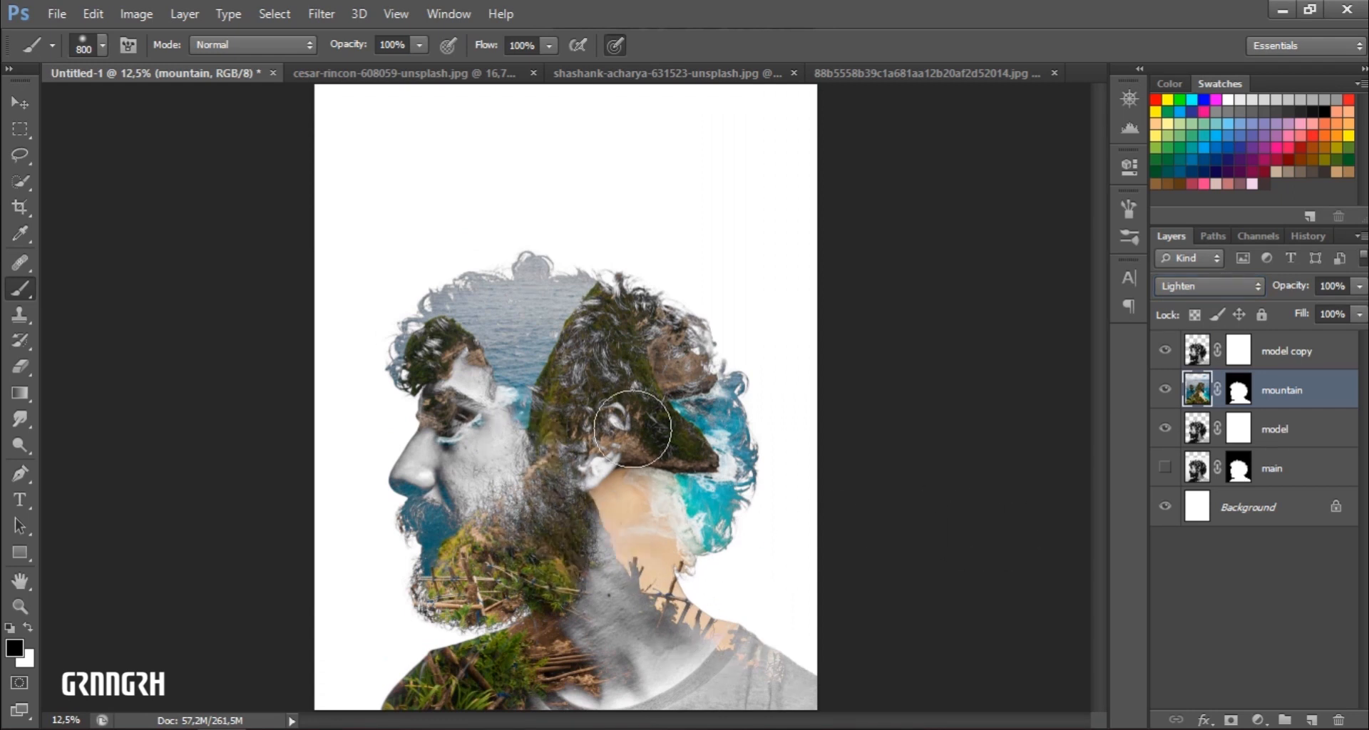
- Paint black over the face and beard on the mountain layer's mask at 50% brush opacity, undoing the full-opacity test strokes
click(1238, 390)
mouse_move(557, 443)
mouse_down()
mouse_move(633, 620)
mouse_move(687, 565)
mouse_up()
key(ctrl+z)
mouse_move(424, 492)
mouse_down()
mouse_move(542, 628)
mouse_move(598, 639)
mouse_up()
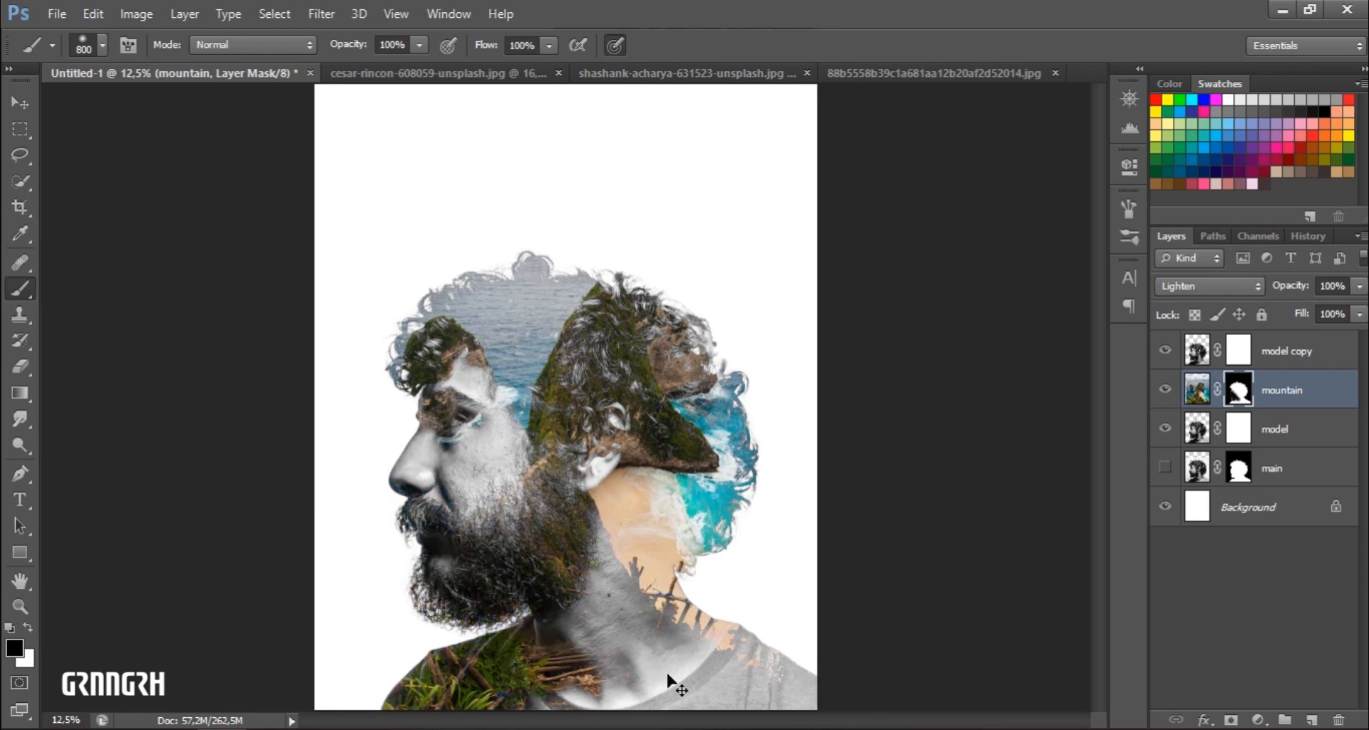
key(ctrl+z)
click(421, 45)
drag(428, 69, 372, 69)
drag(473, 557, 512, 605)
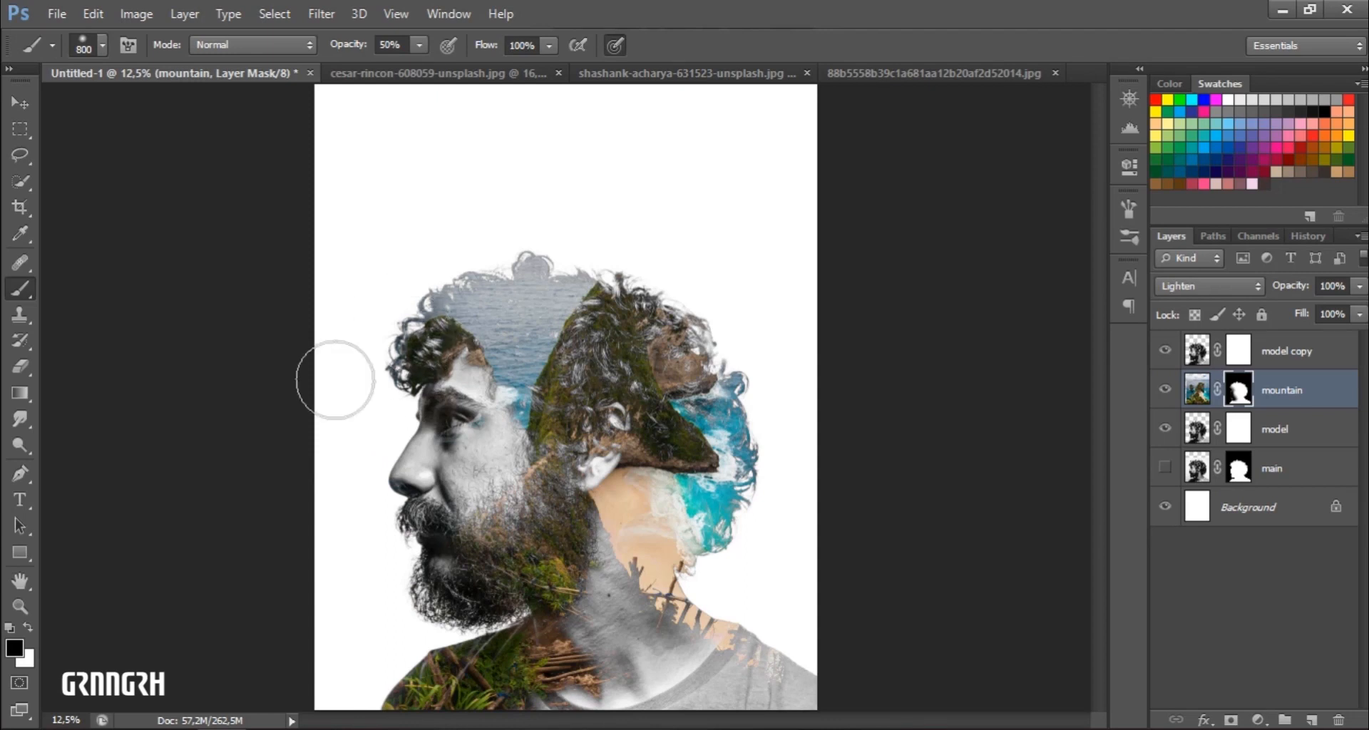
- Return the mountain layer's blend mode to Normal and make white the painting colour
key(ctrl+minus)
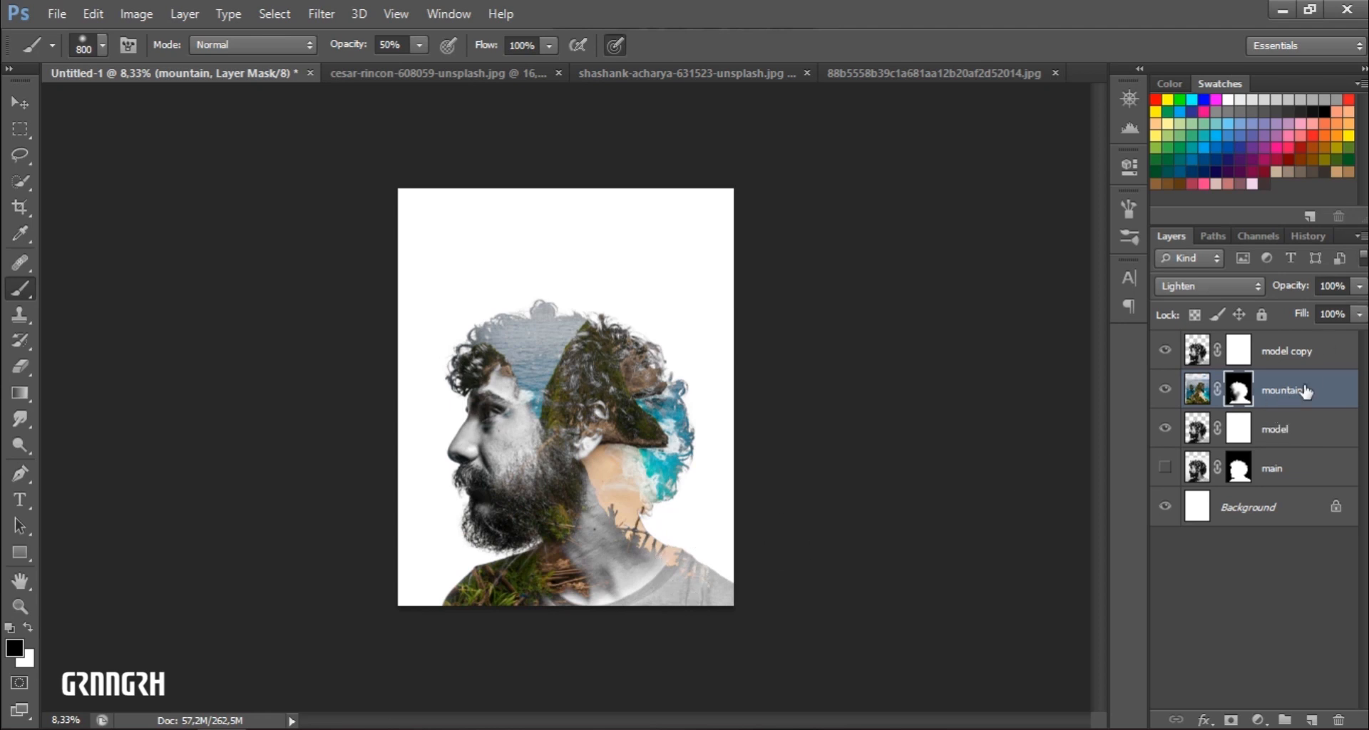
key(x)
click(1209, 286)
click(1183, 12)
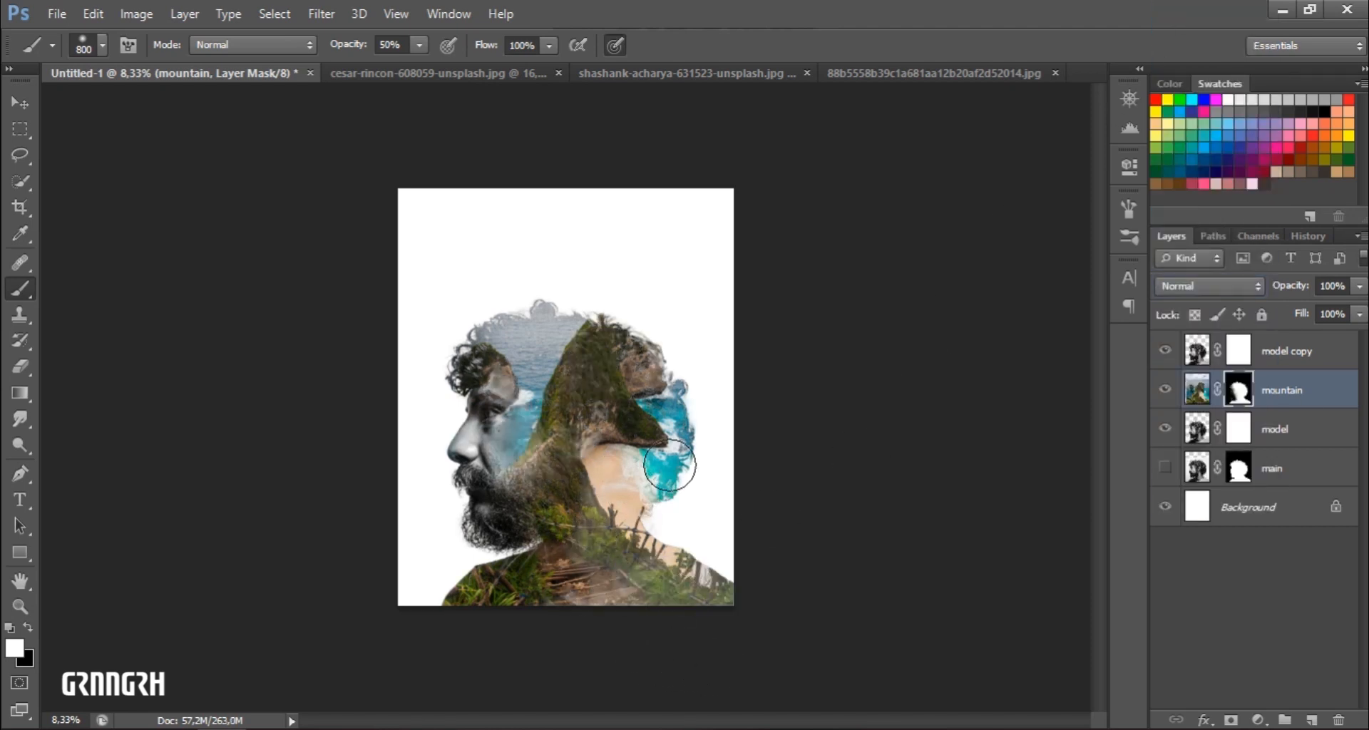
- Paint black over the forehead and front hair on the mountain mask, try restoring the hair area with white, and undo the excess strokes
key(x)
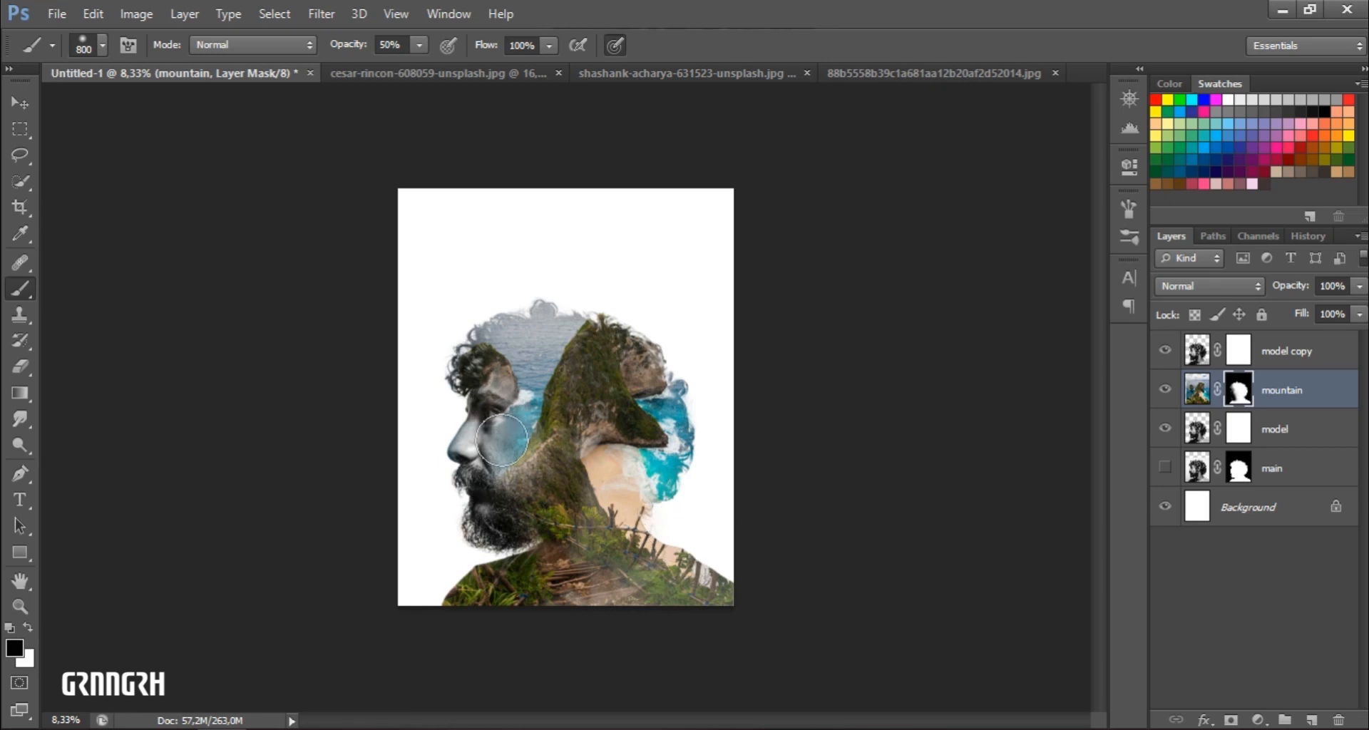
mouse_move(511, 327)
mouse_down()
mouse_move(538, 495)
mouse_move(505, 448)
mouse_move(699, 305)
mouse_up()
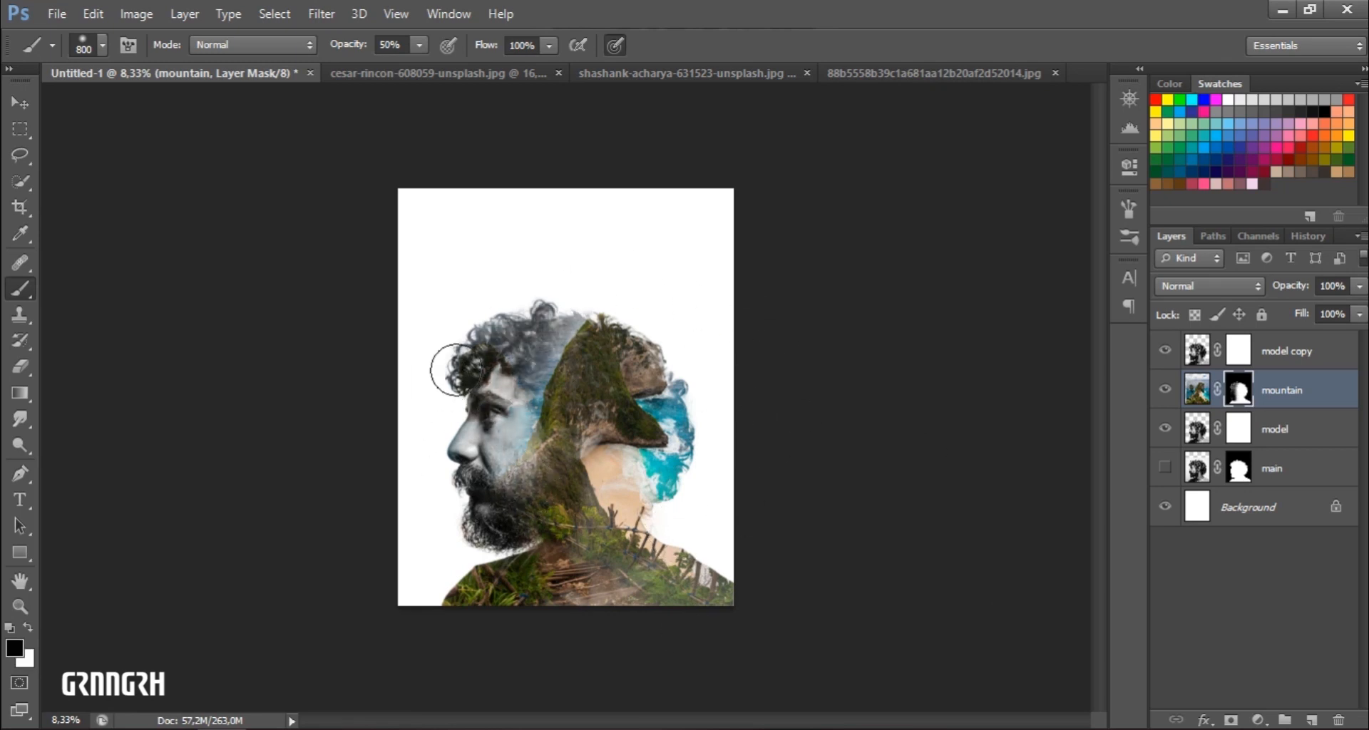
key(x)
mouse_move(571, 321)
mouse_down()
mouse_move(518, 346)
mouse_move(526, 337)
mouse_move(471, 383)
mouse_up()
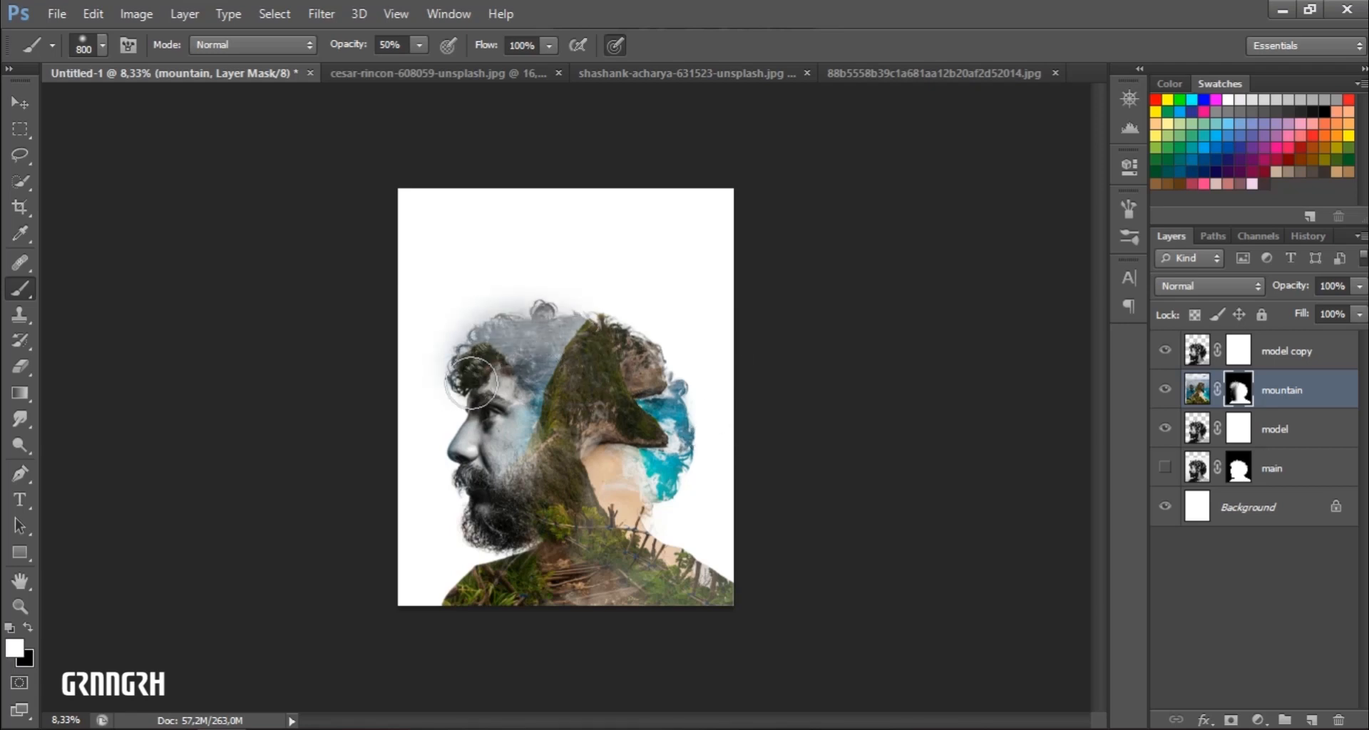
key(ctrl+z)
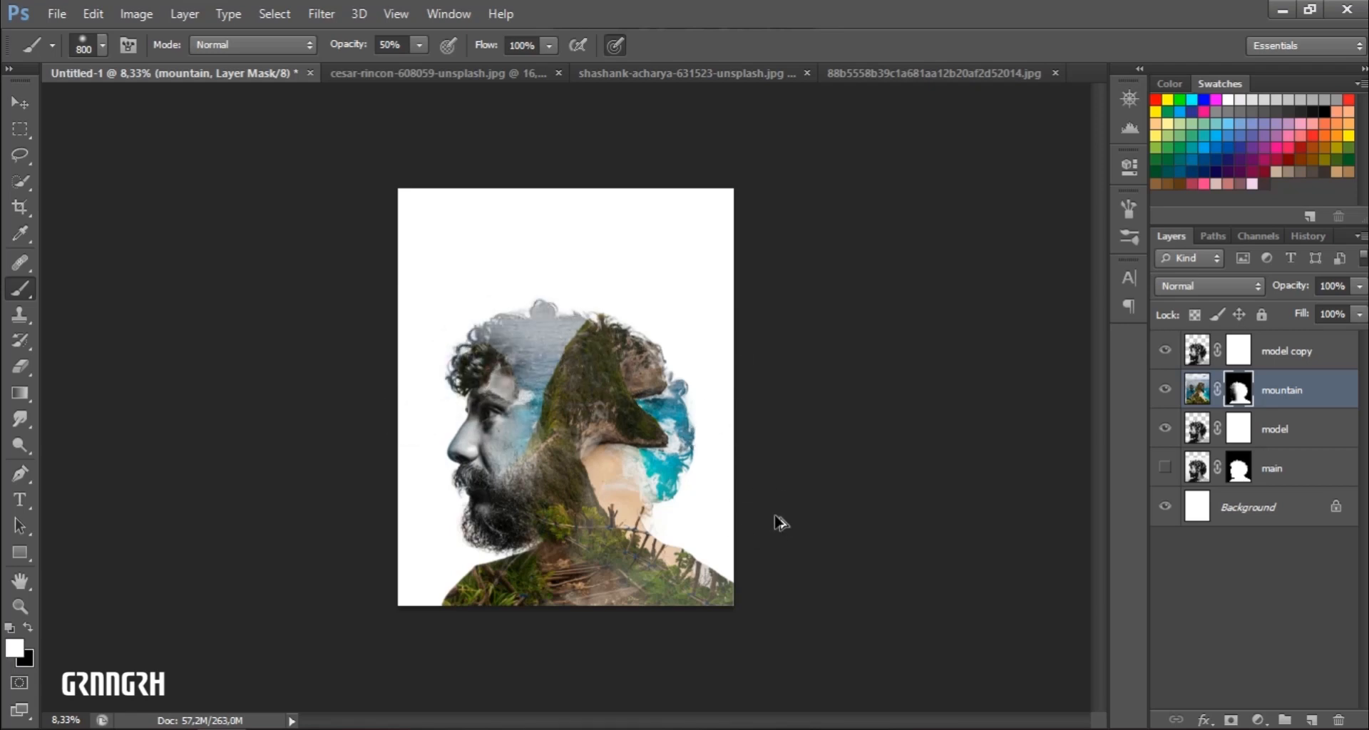
- Restore some landscape along the jaw and neck by painting white on the mountain mask, ending with black as the foreground colour
key(x)
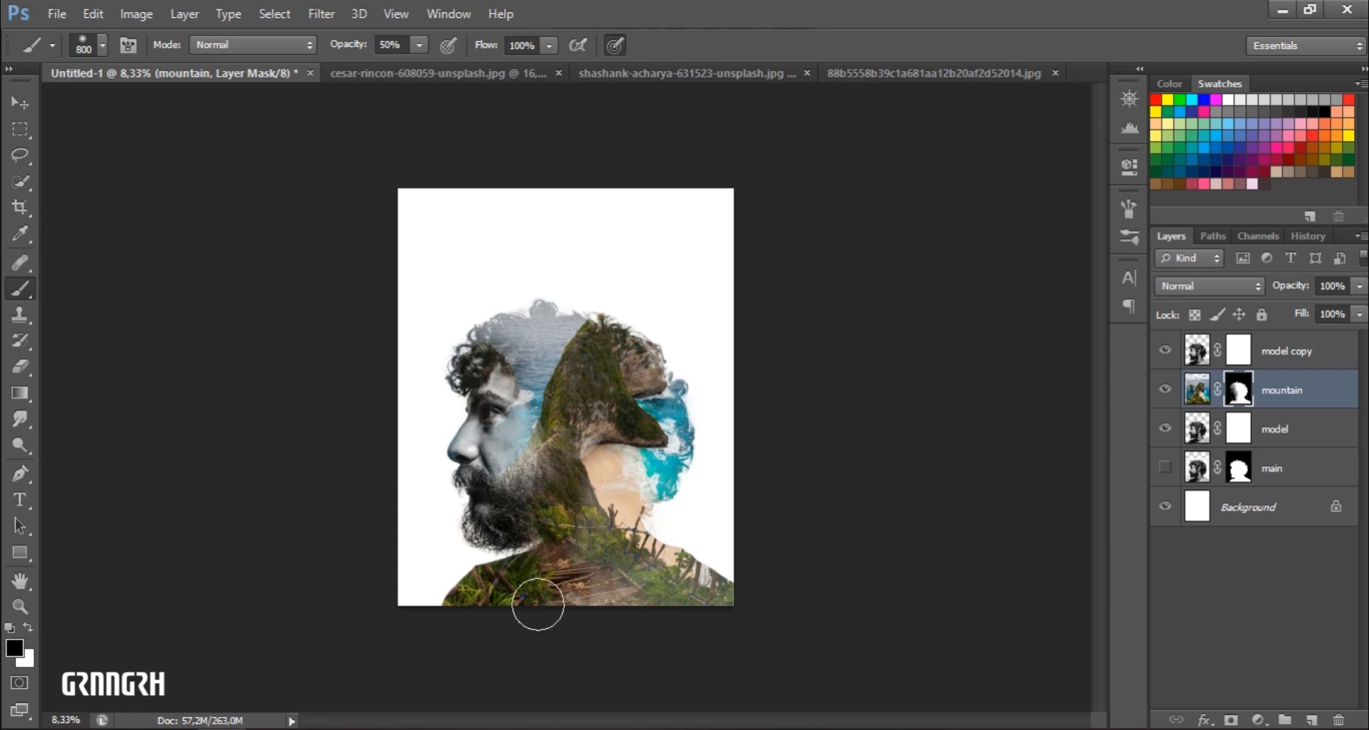
key(x)
mouse_move(560, 443)
mouse_down()
mouse_move(521, 487)
mouse_move(555, 491)
mouse_move(532, 495)
mouse_move(622, 472)
mouse_move(572, 430)
mouse_move(545, 477)
mouse_move(499, 446)
mouse_move(593, 502)
mouse_up()
key(x)
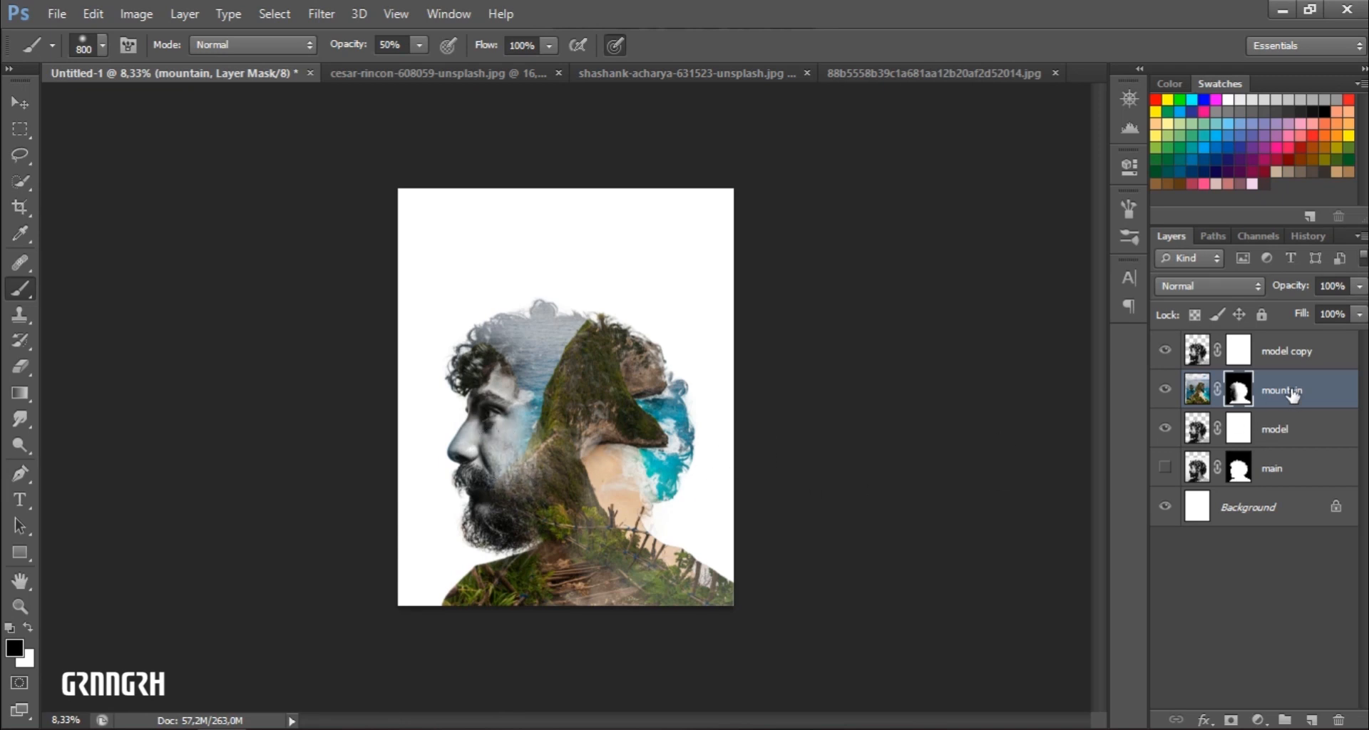
- Check model copy's effect and paint black on its mask over the shoulder, neck and back of the head
click(1165, 351)
click(1288, 349)
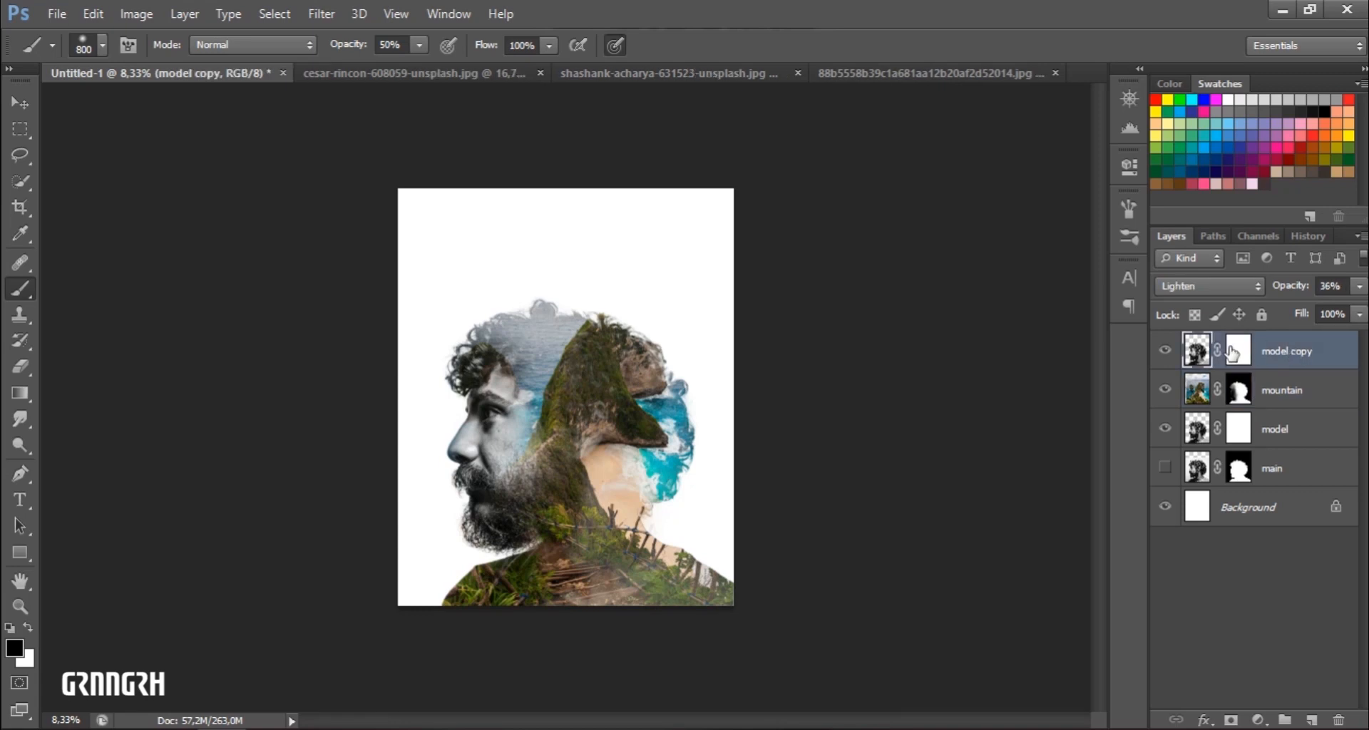
mouse_move(664, 586)
mouse_down()
mouse_move(830, 611)
mouse_move(725, 565)
mouse_move(730, 434)
mouse_move(688, 437)
mouse_up()
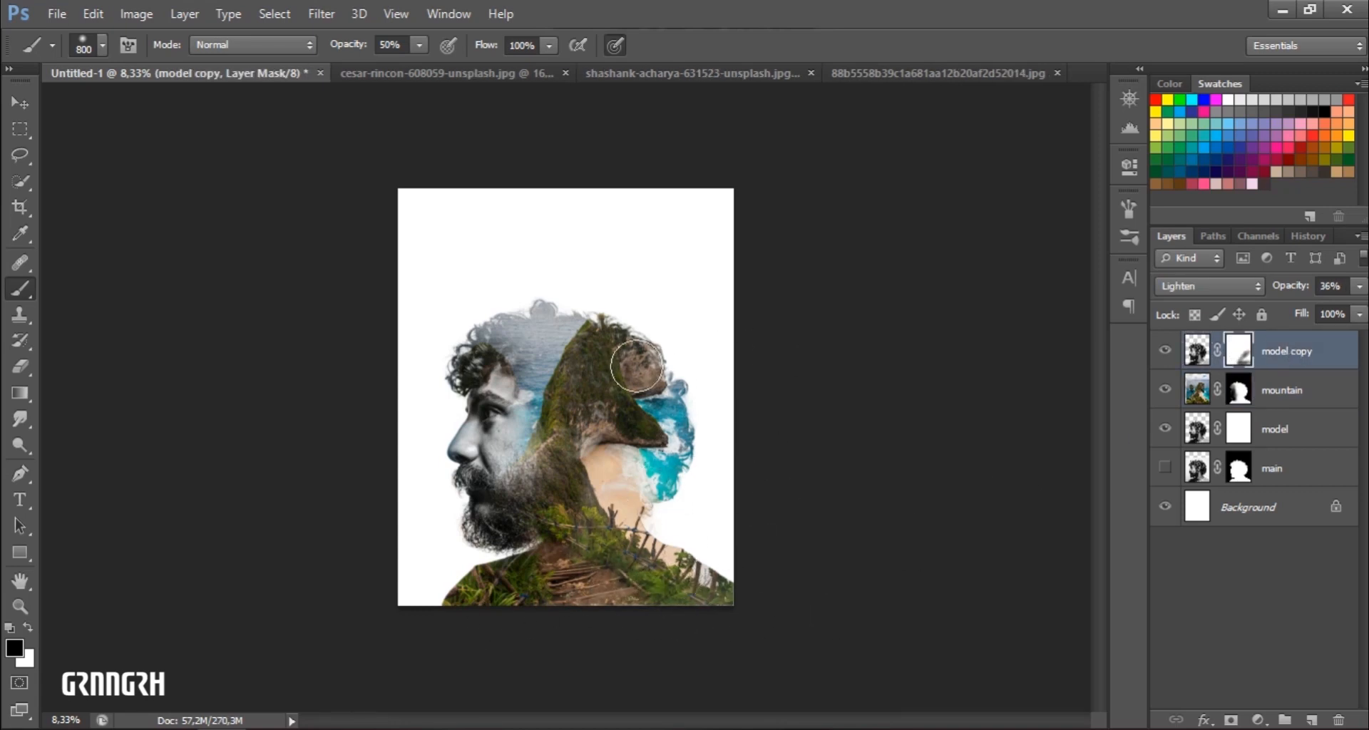
- Duplicate the mountain layer, move the copy to the top of the layer stack, and delete its layer mask
click(1295, 390)
key(ctrl+j)
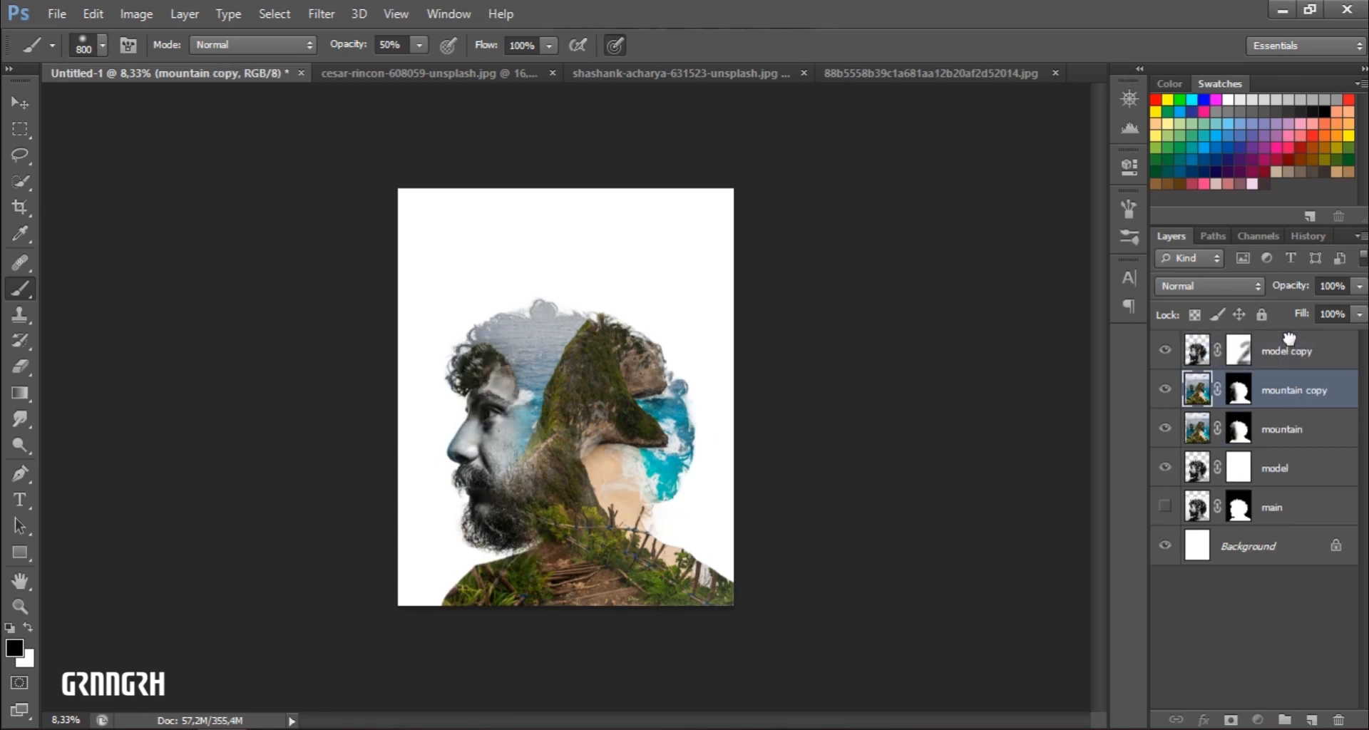
drag(1289, 339, 1287, 343)
right_click(1239, 351)
click(1213, 397)
- Compare the Lighten, Multiply and Normal blend modes on the mountain copy layer and settle on Lighten
click(1234, 287)
click(1213, 152)
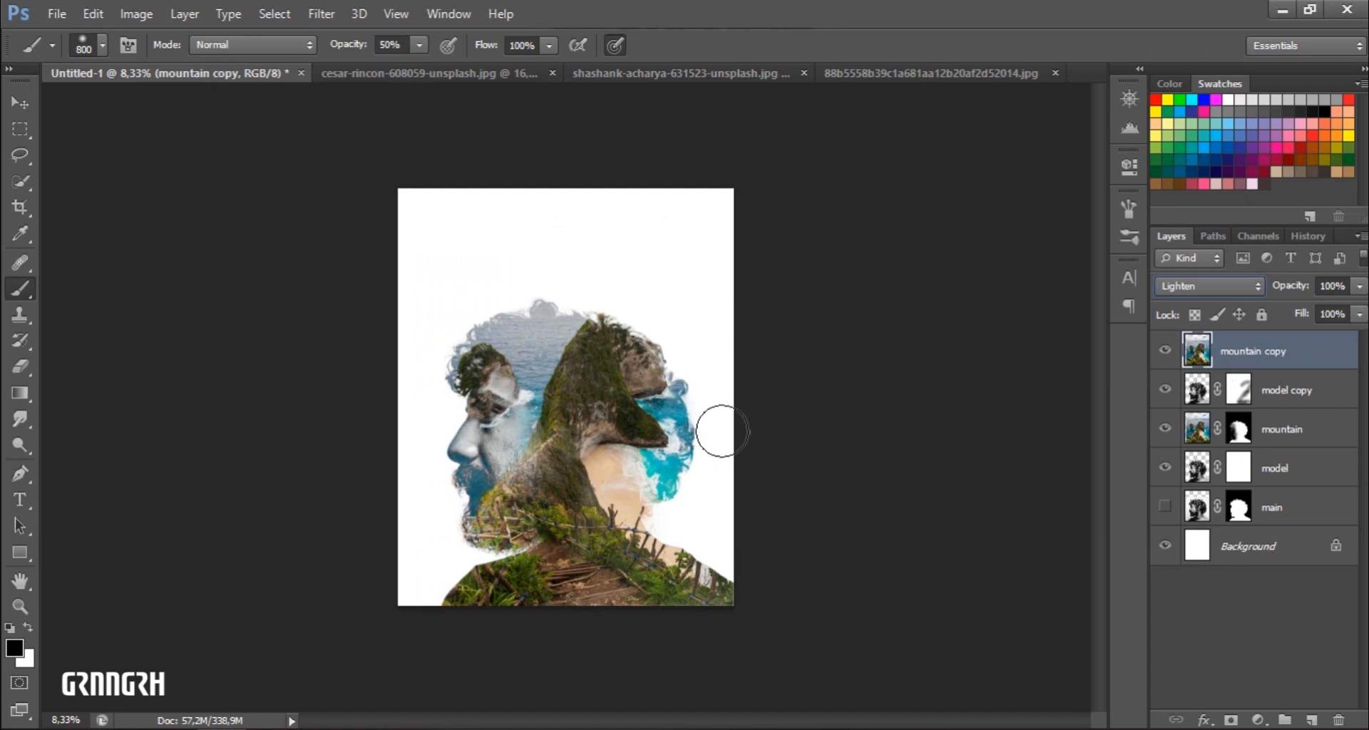
click(1226, 289)
click(1170, 77)
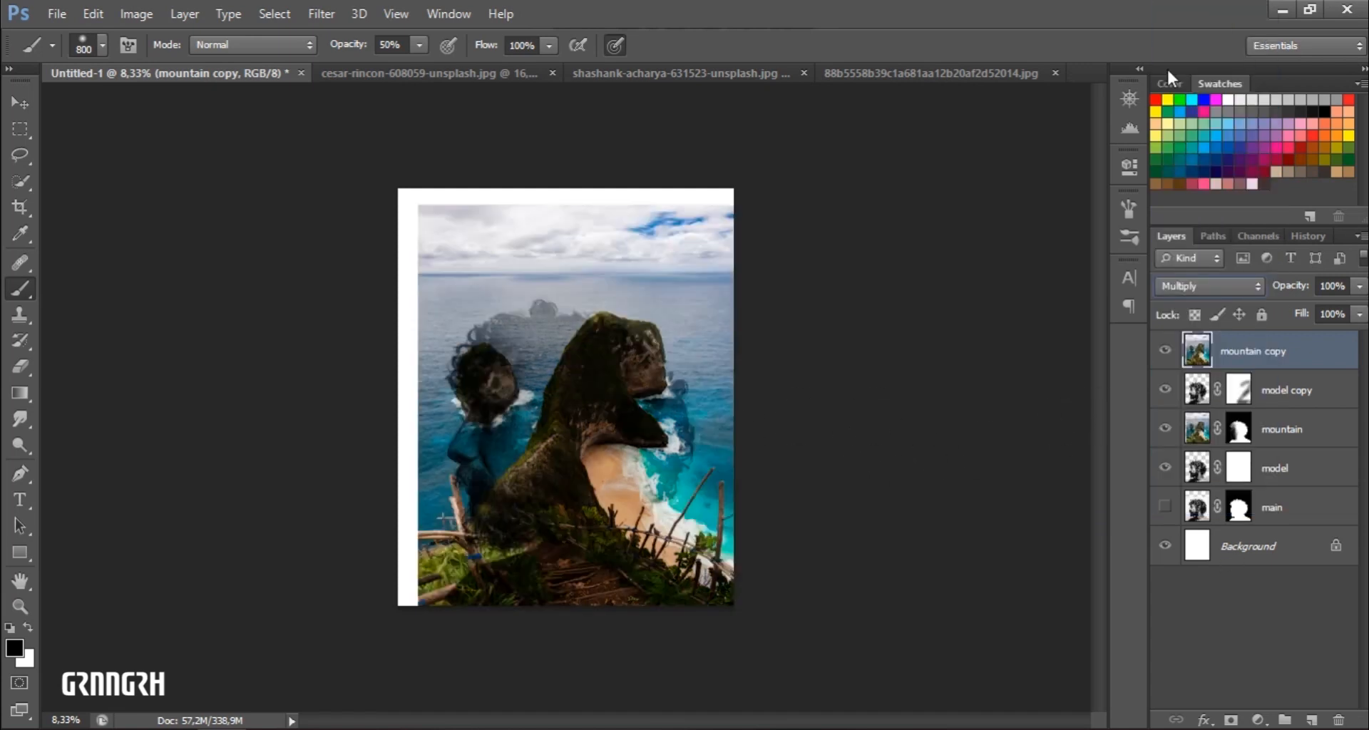
click(1242, 290)
click(1175, 10)
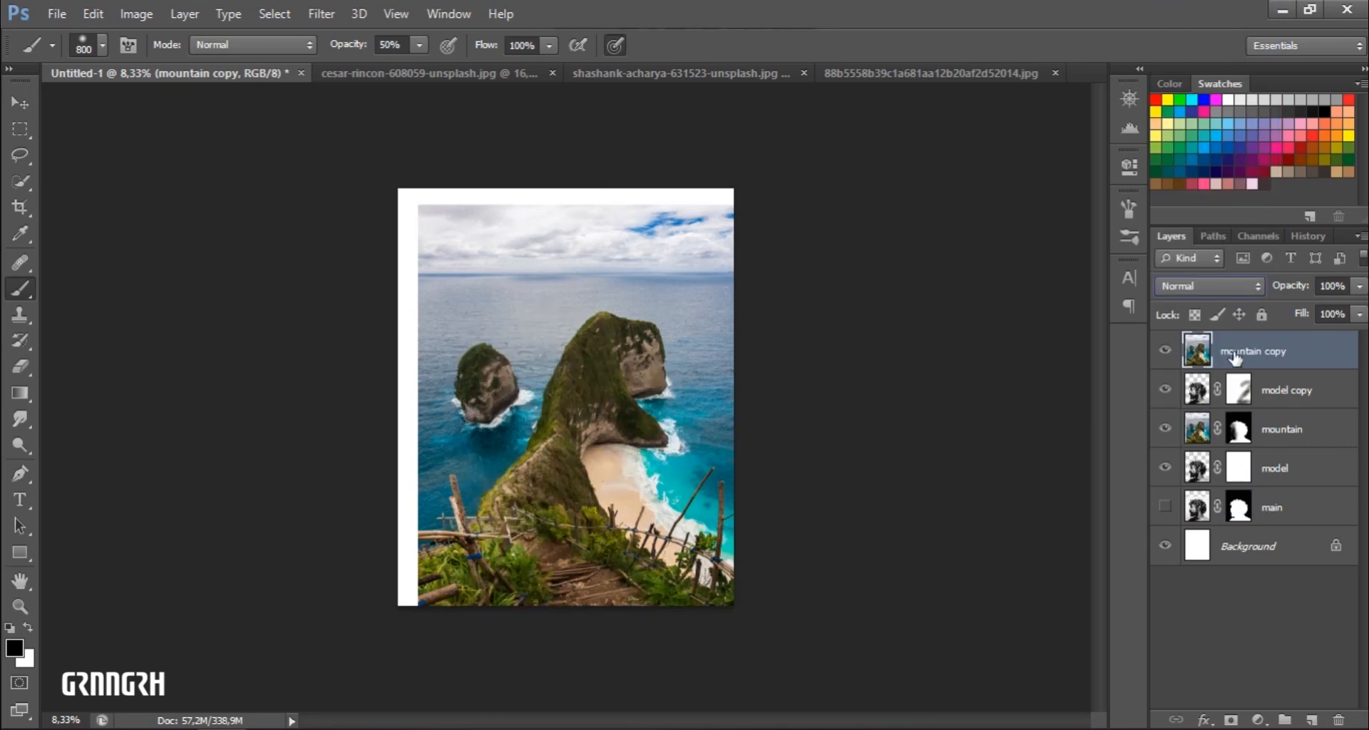
click(1230, 289)
click(1173, 141)
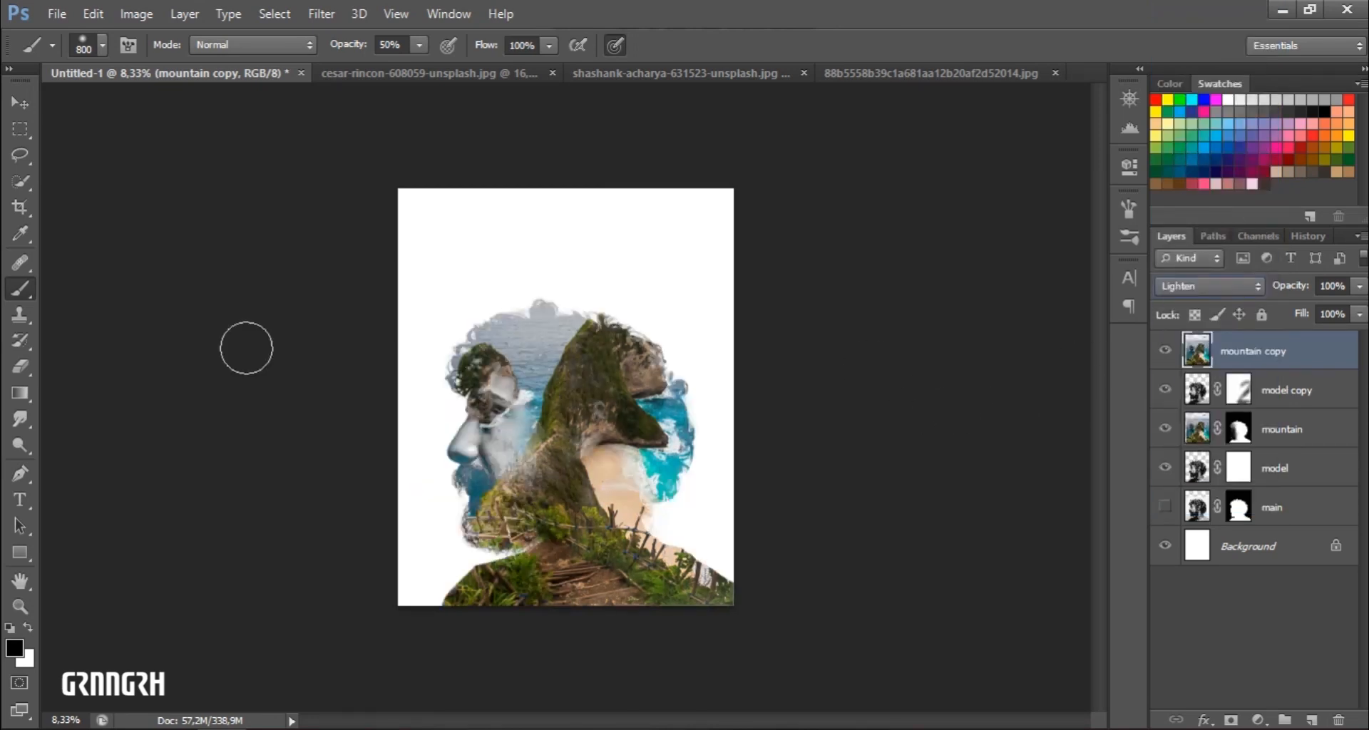
- Paint black on the model copy layer's mask over the upper back of the head
click(1198, 390)
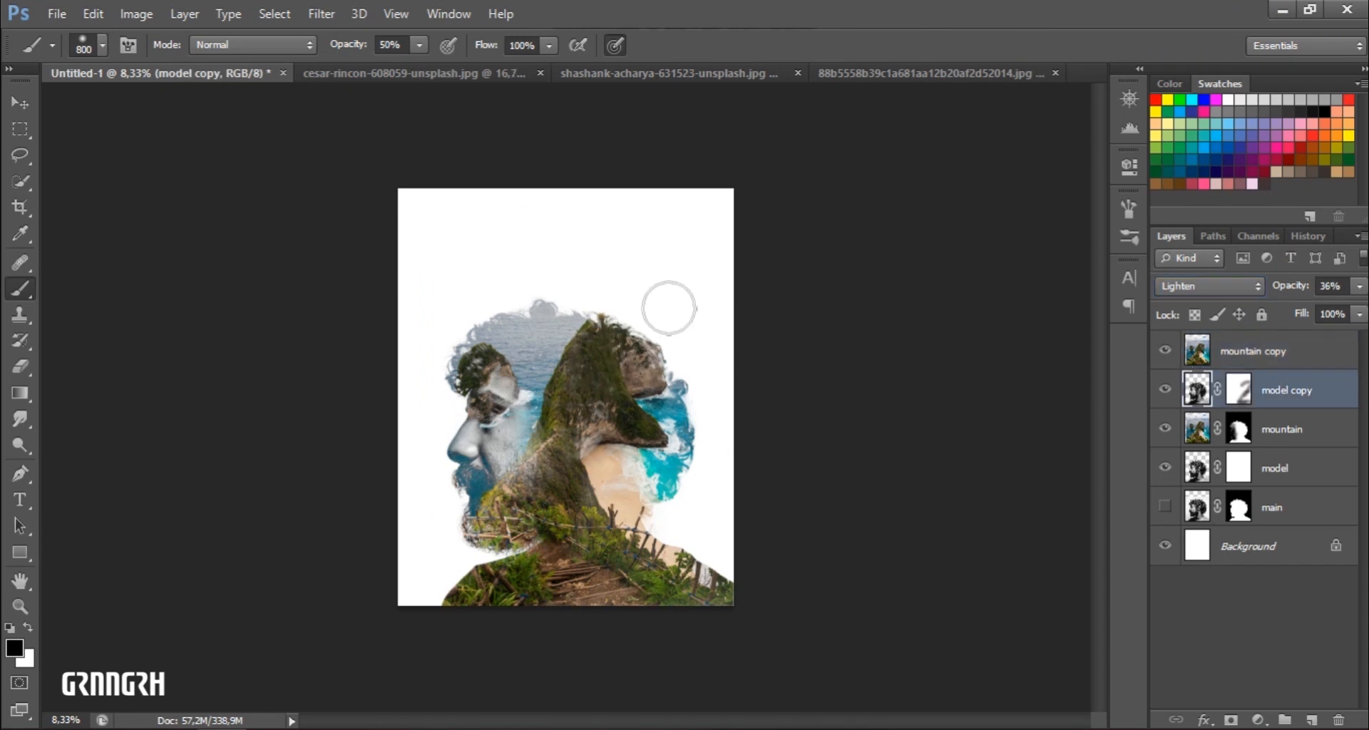
mouse_move(633, 584)
mouse_down()
mouse_move(664, 573)
mouse_move(666, 548)
mouse_up()
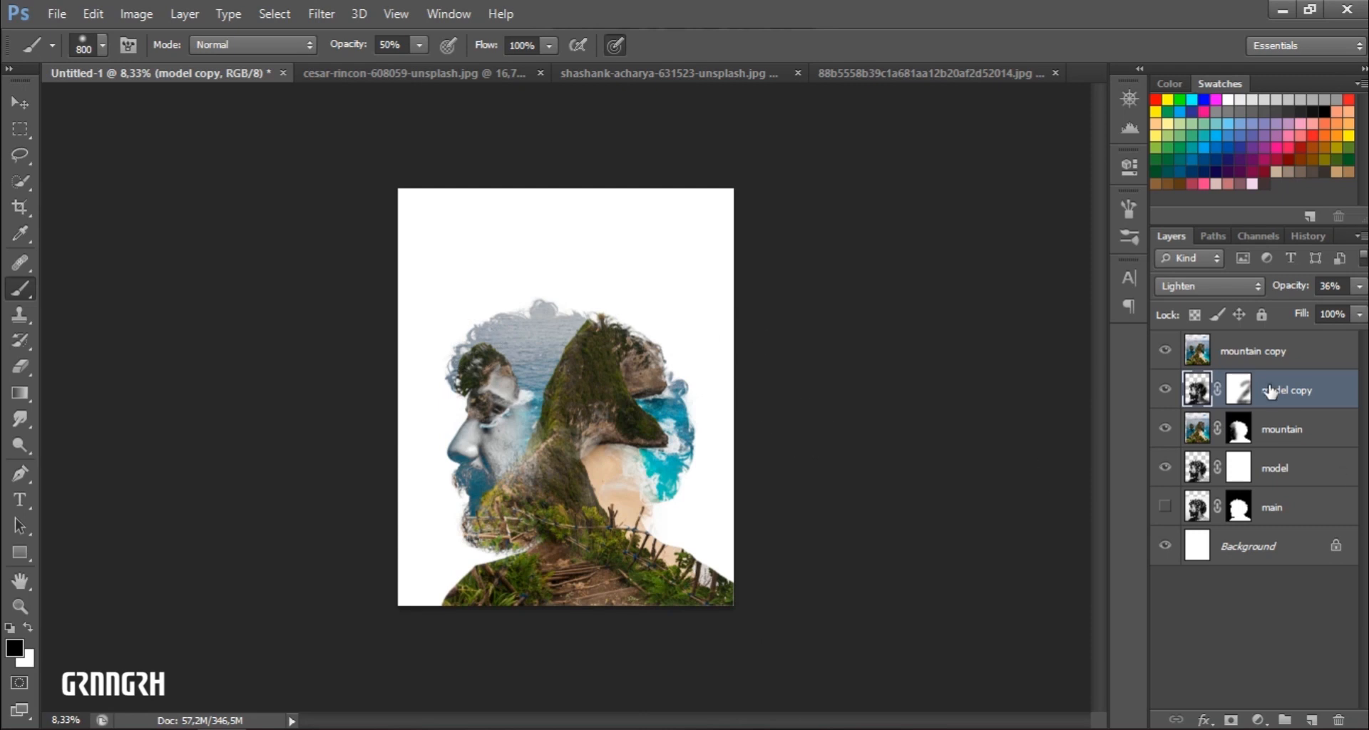
click(1203, 357)
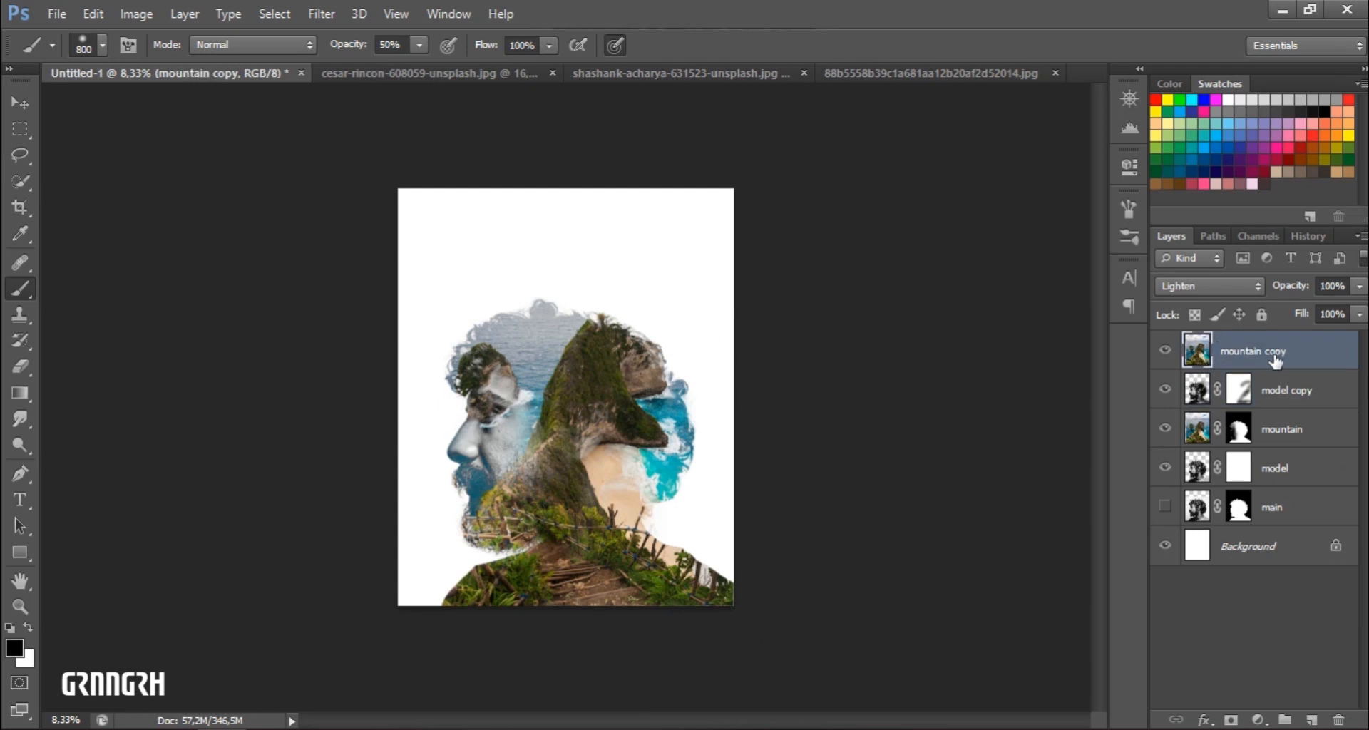
click(1201, 390)
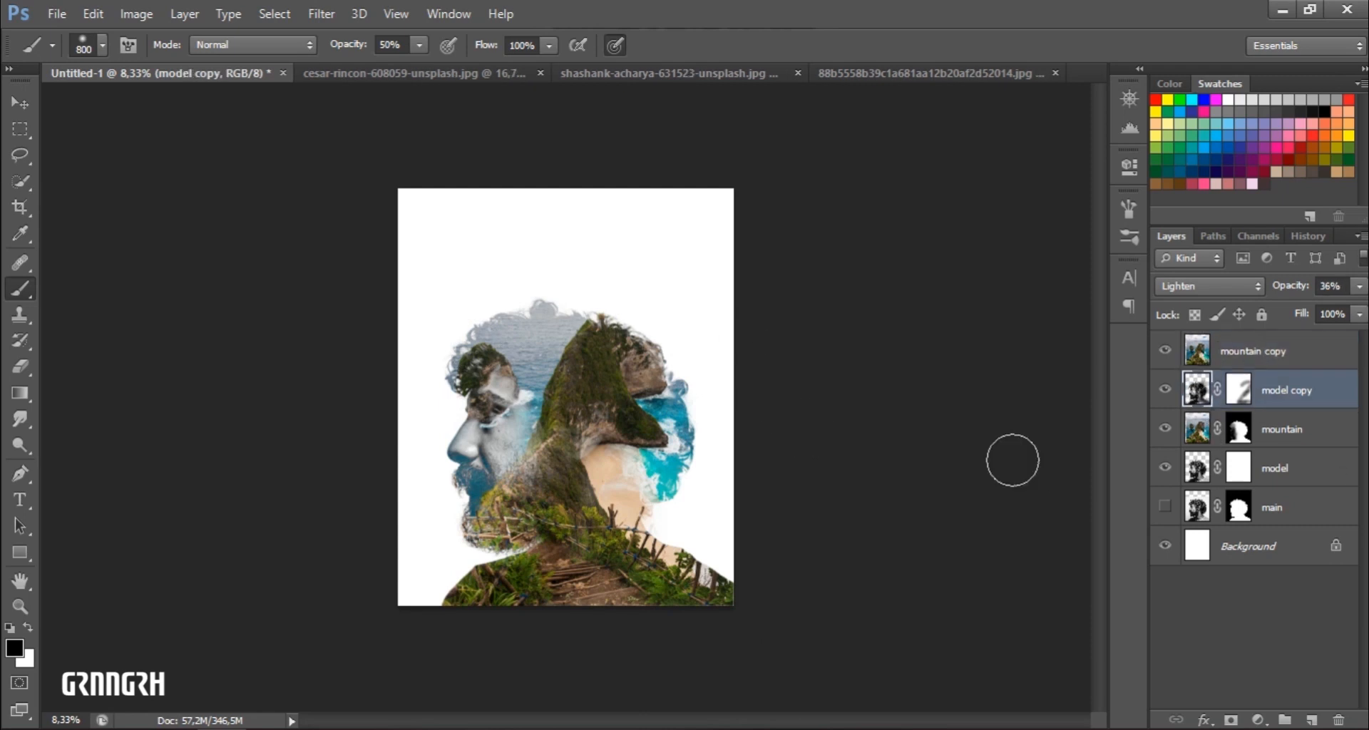
click(1239, 390)
- Paint black at 100% brush opacity on the model layer's mask over the upper back of the head
click(1201, 471)
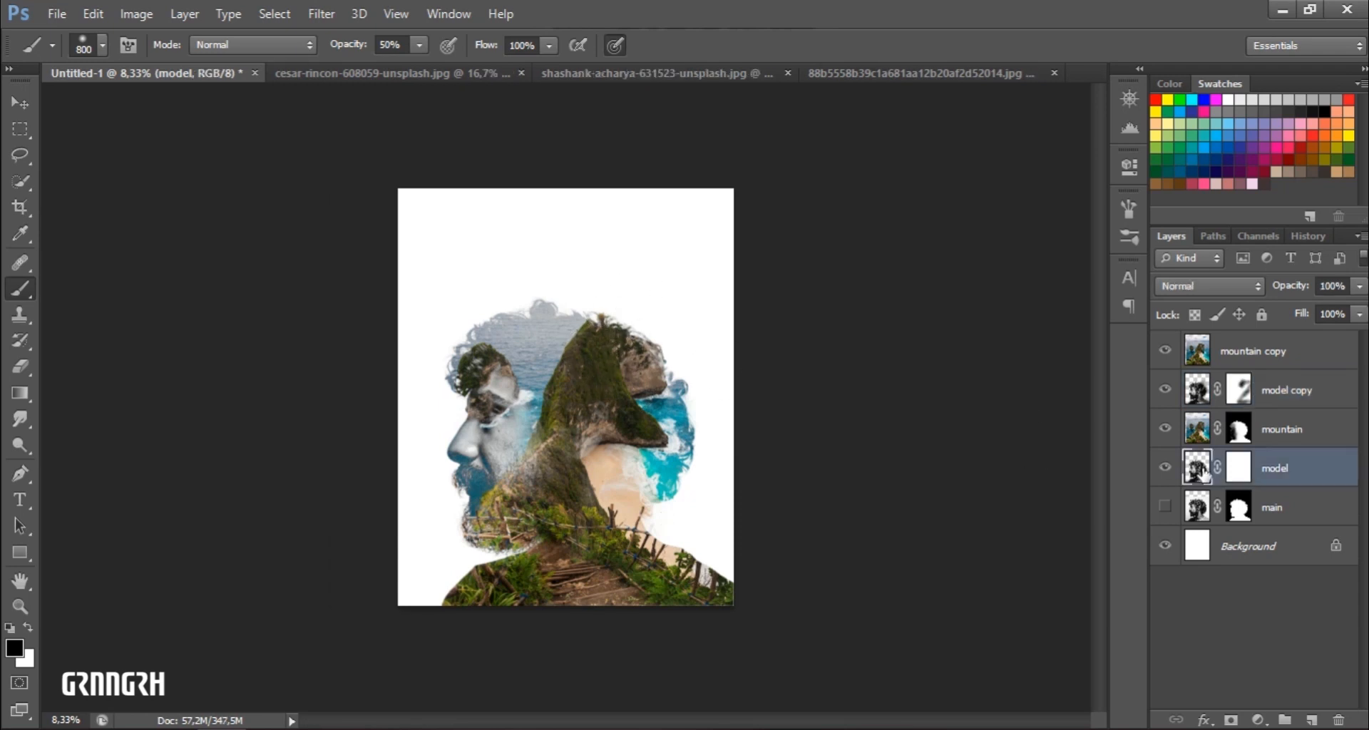
click(1239, 469)
drag(419, 44, 621, 45)
mouse_move(646, 339)
mouse_down()
mouse_move(628, 296)
mouse_move(644, 327)
mouse_up()
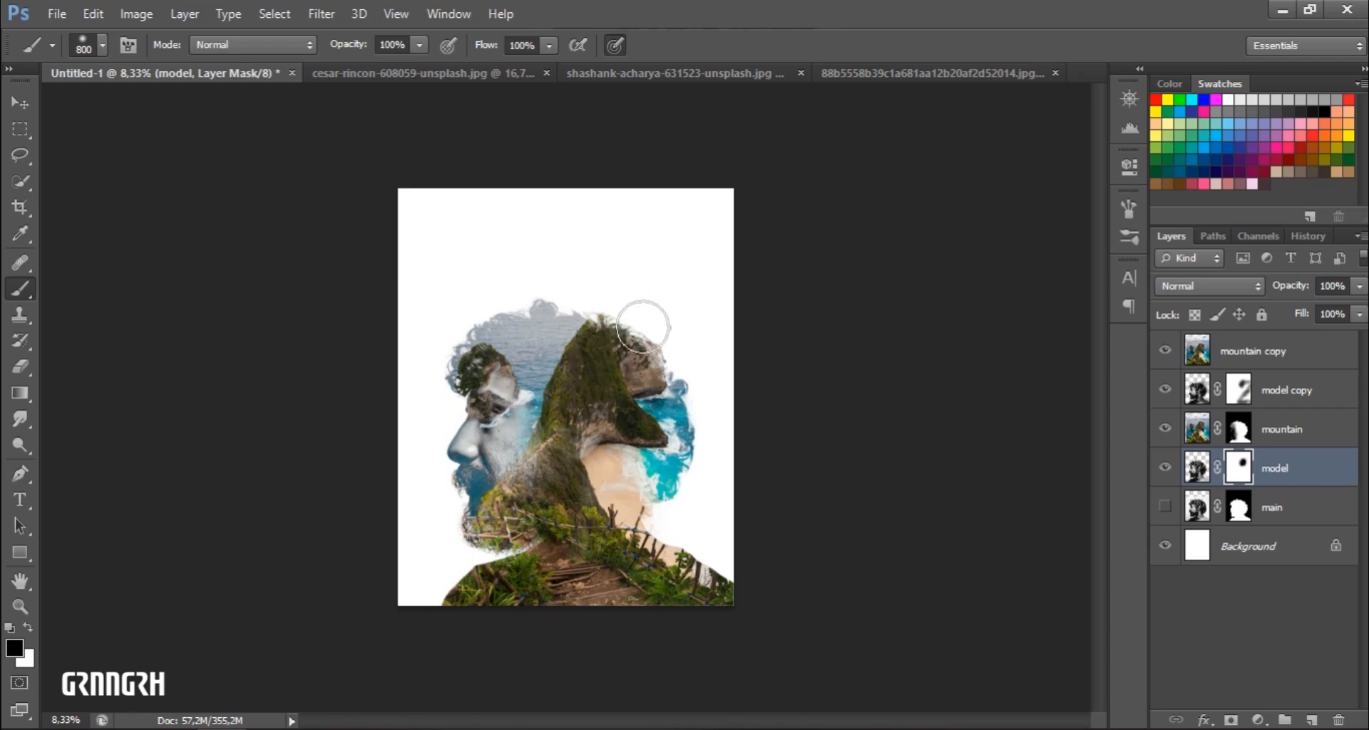
- Reduce the mountain copy layer's opacity to 18%
click(1261, 351)
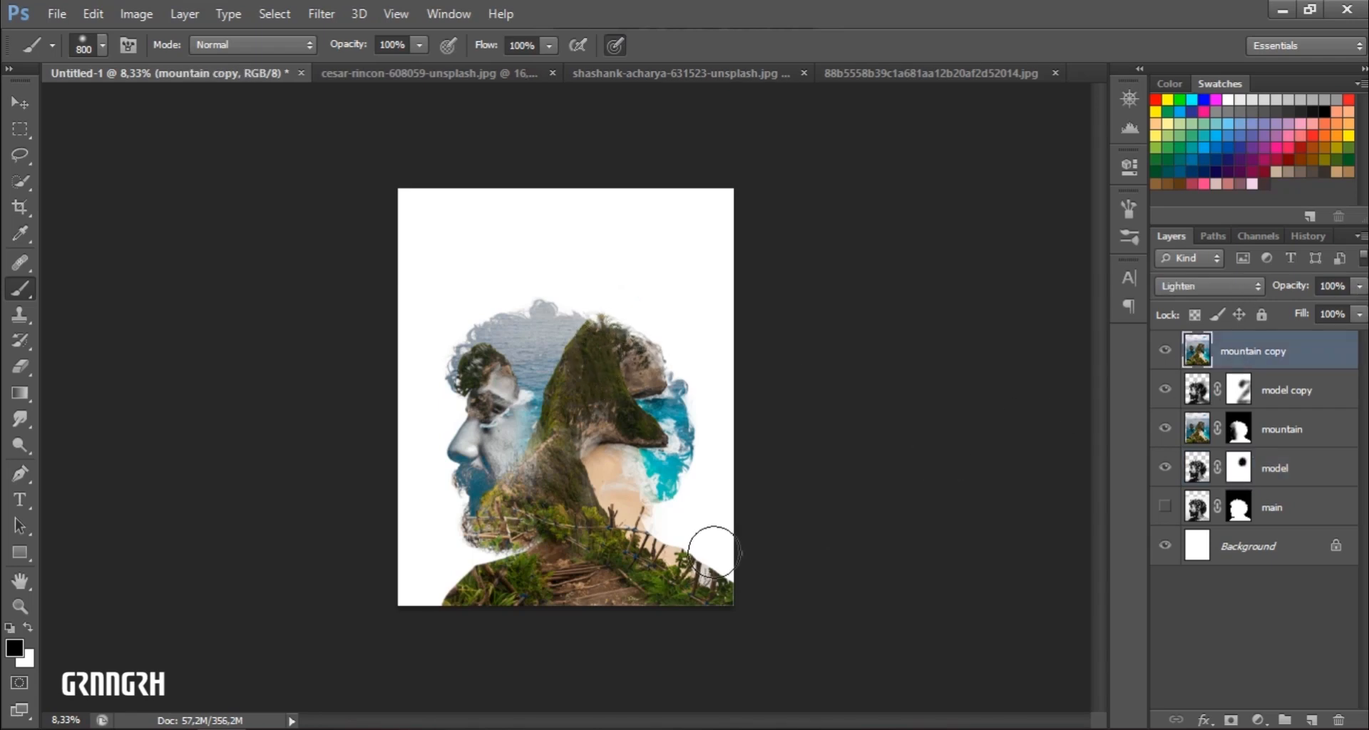
drag(1359, 289, 1275, 314)
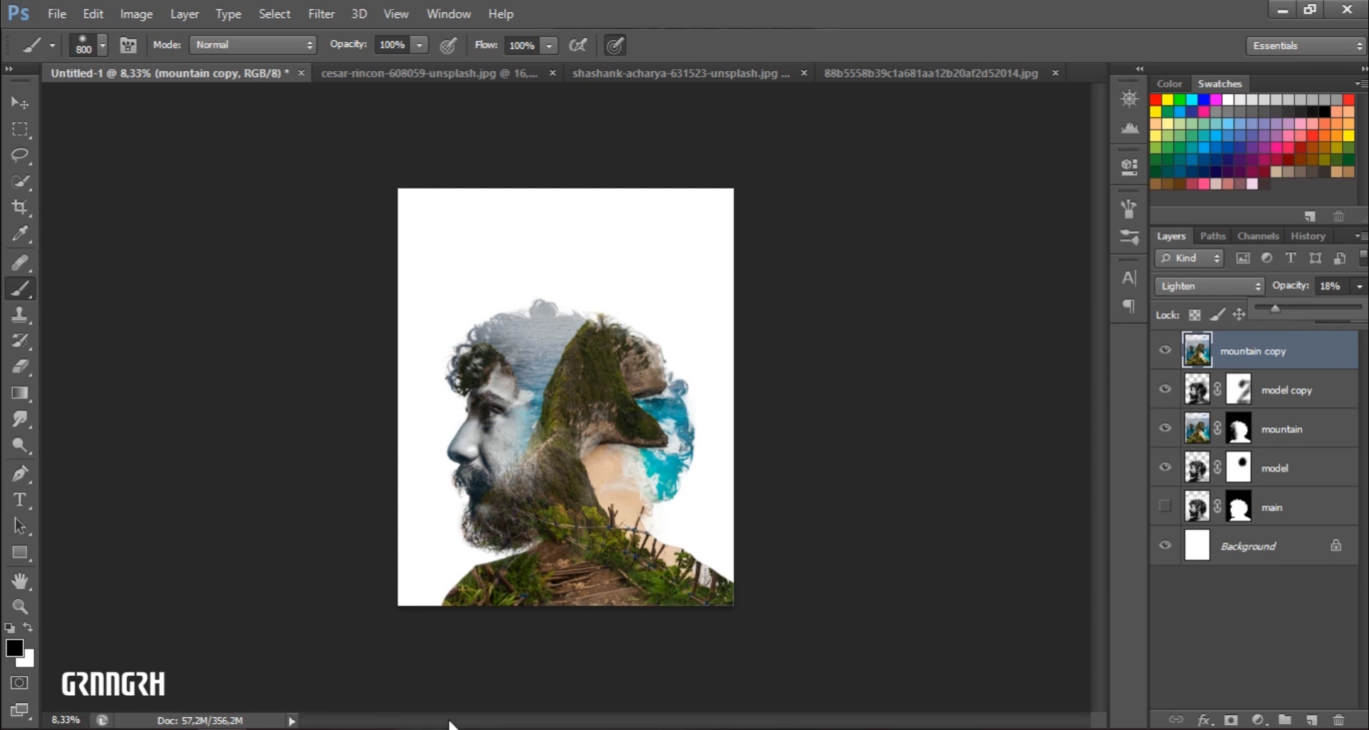
- Bring the flying birds picture from its own document into the portrait composition as a new layer
click(956, 71)
click(19, 106)
drag(442, 239, 608, 262)
- Compare blend modes such as Overlay, Color Burn and Color Dodge on the birds layer and return it to Normal
click(1210, 285)
click(1228, 223)
click(1210, 285)
click(1198, 254)
click(1210, 285)
click(1180, 91)
key(ctrl+plus)
click(1210, 285)
click(1212, 183)
click(1210, 286)
click(1200, 274)
click(1200, 279)
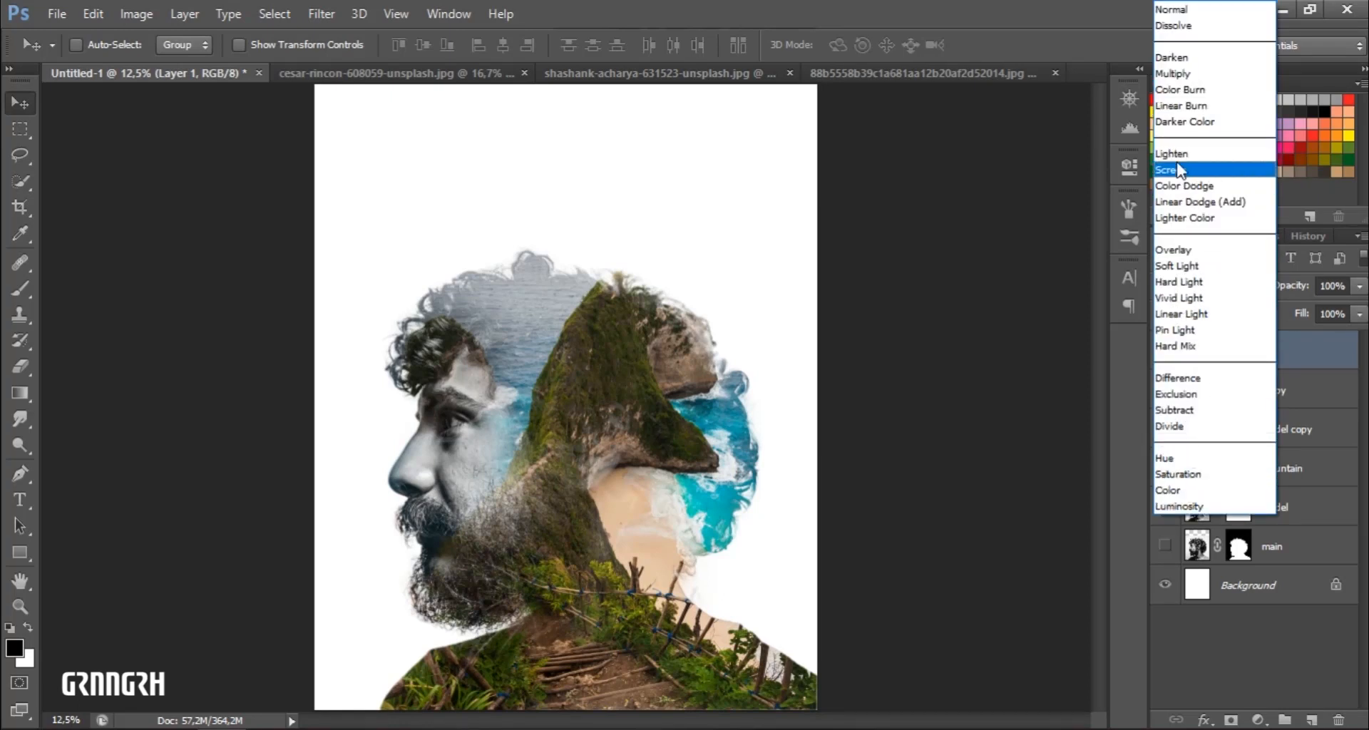
click(1173, 9)
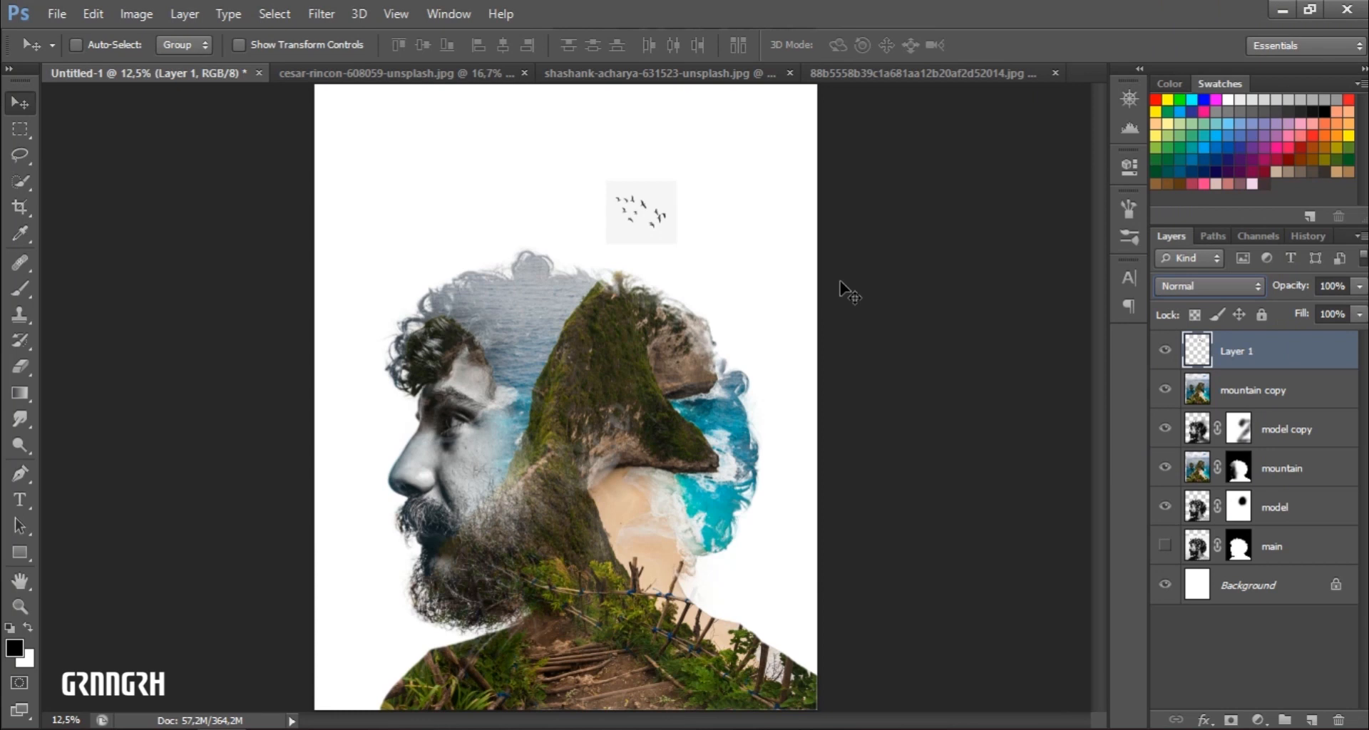
- Enlarge the birds picture to about 275% with Free Transform and place it over the top of the head
key(ctrl+t)
drag(677, 244, 738, 300)
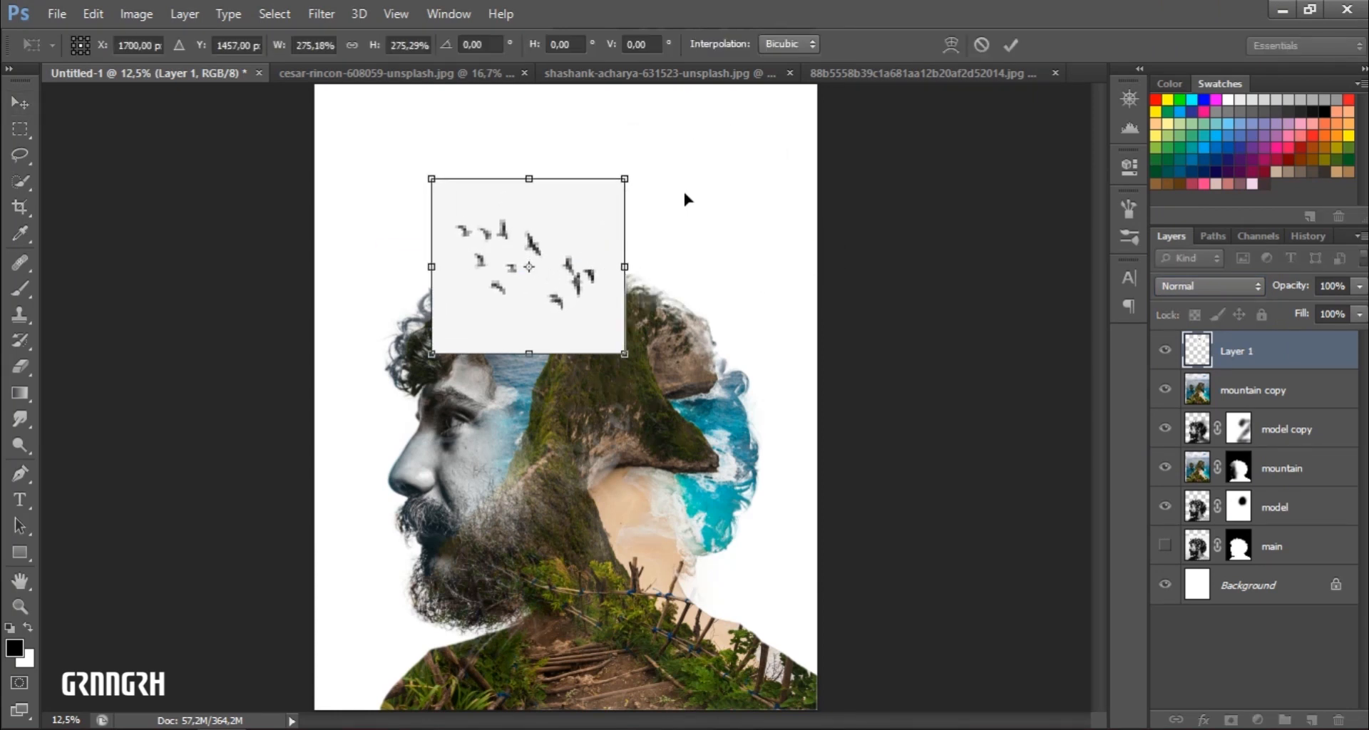
click(1011, 45)
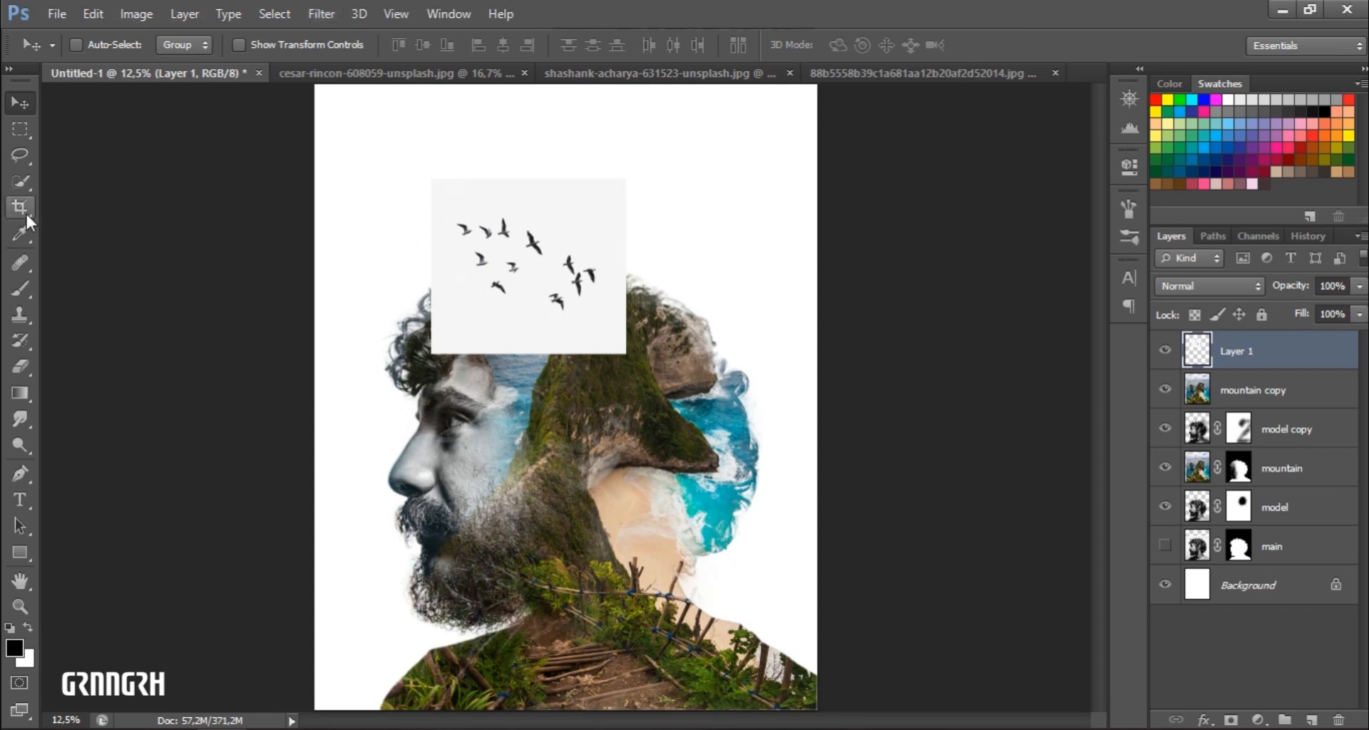
- Try a quick selection of the birds' background, deselect it, and set the birds layer's blend mode to Overlay
click(20, 181)
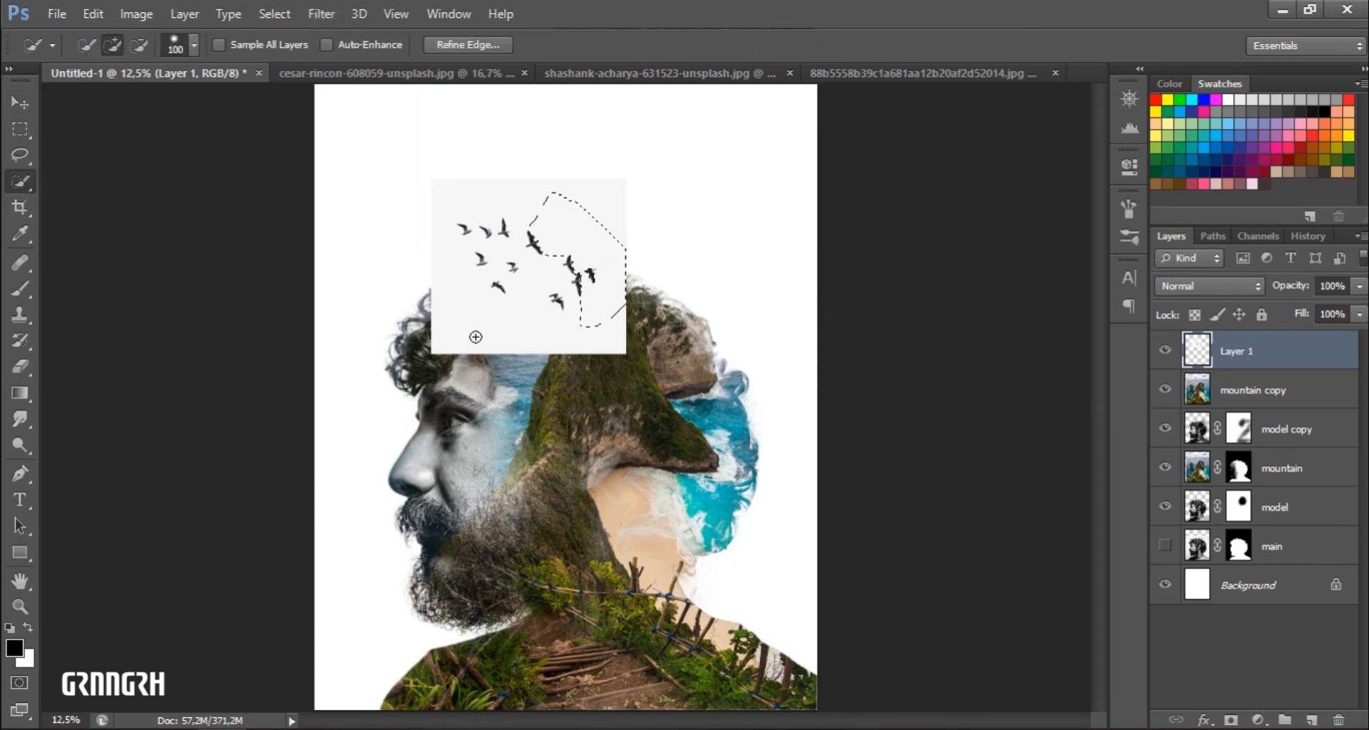
key(ctrl+d)
click(20, 103)
click(1250, 286)
click(1179, 251)
- Move the birds down inside the upper part of the head and scale them slightly smaller
drag(578, 288, 583, 331)
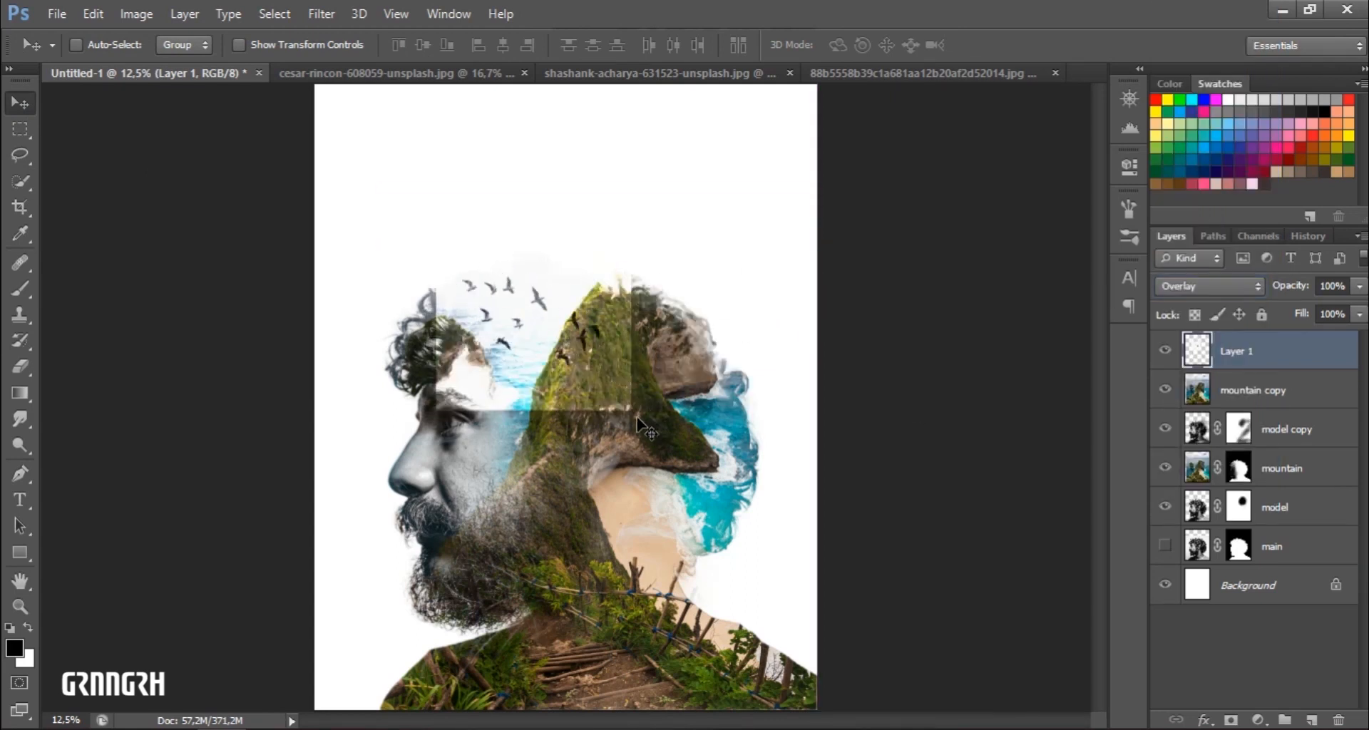
key(ctrl+t)
drag(631, 411, 626, 390)
click(1013, 45)
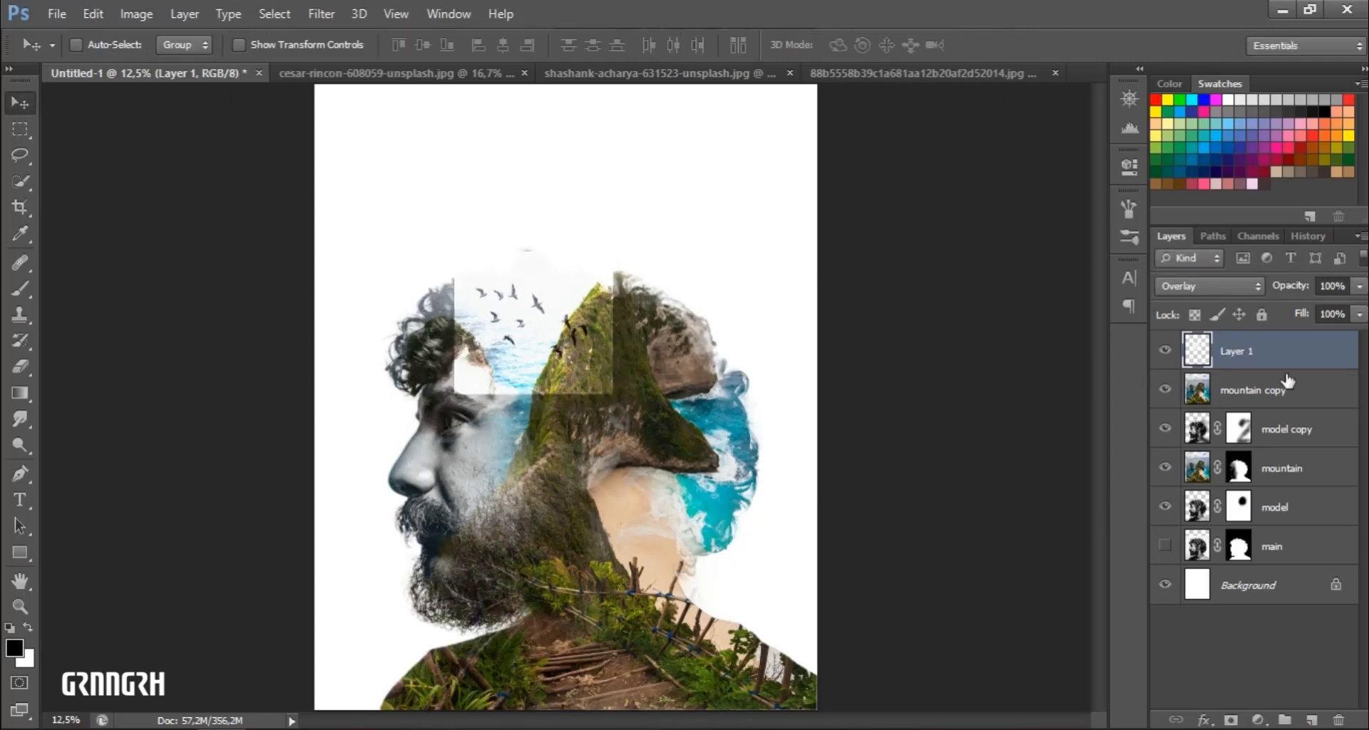
- Add a layer mask to the birds layer and paint black around the flock to hide the picture's hard edges
click(1232, 722)
key(b)
mouse_move(371, 313)
mouse_down()
mouse_move(509, 400)
mouse_move(615, 424)
mouse_move(661, 337)
mouse_move(560, 199)
mouse_move(436, 271)
mouse_move(423, 261)
mouse_move(408, 302)
mouse_move(433, 383)
mouse_move(586, 425)
mouse_move(706, 314)
mouse_move(638, 432)
mouse_move(542, 383)
mouse_up()
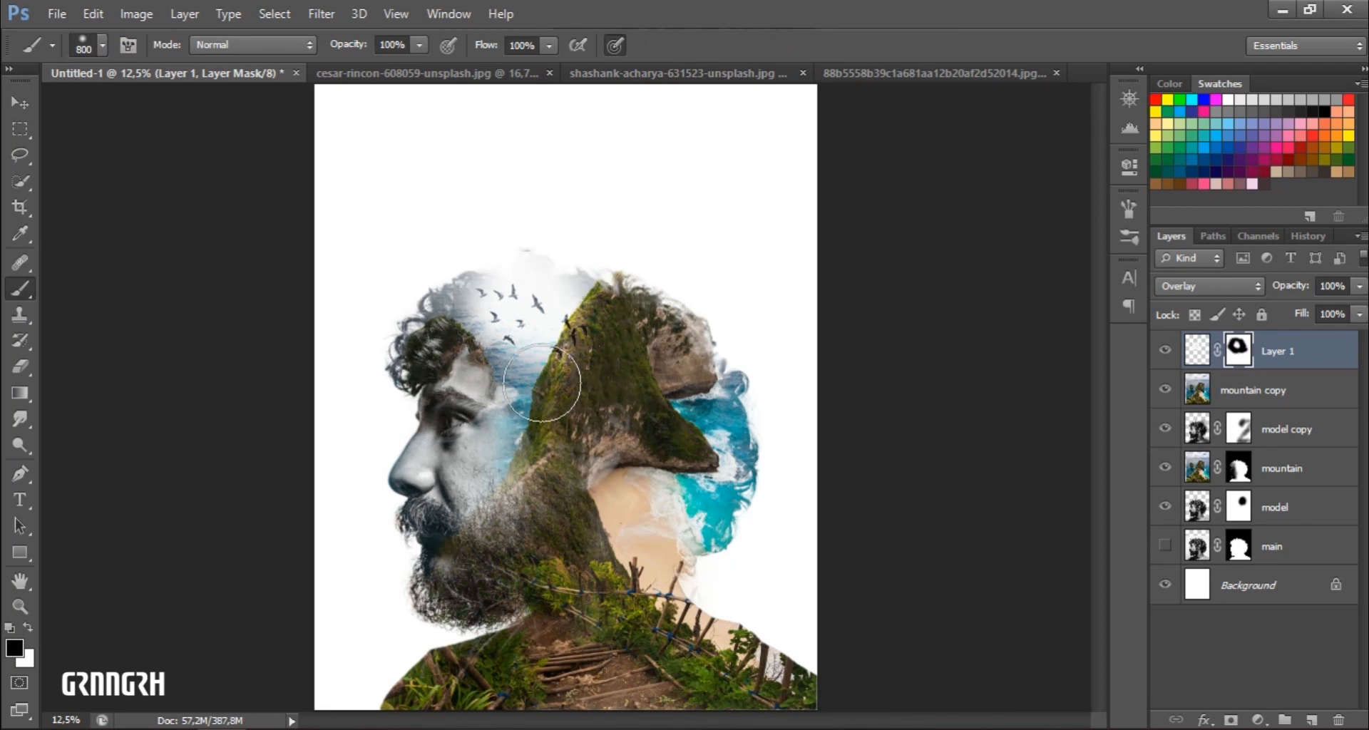
drag(557, 306, 575, 280)
key(ctrl+z)
- Lower the birds layer's opacity to 58% and compare Overlay, Screen and Soft Light, settling on Soft Light
mouse_move(1316, 307)
mouse_down()
mouse_move(1290, 305)
mouse_move(1318, 307)
mouse_up()
click(1219, 286)
click(1199, 249)
click(1218, 286)
click(1177, 173)
click(1210, 286)
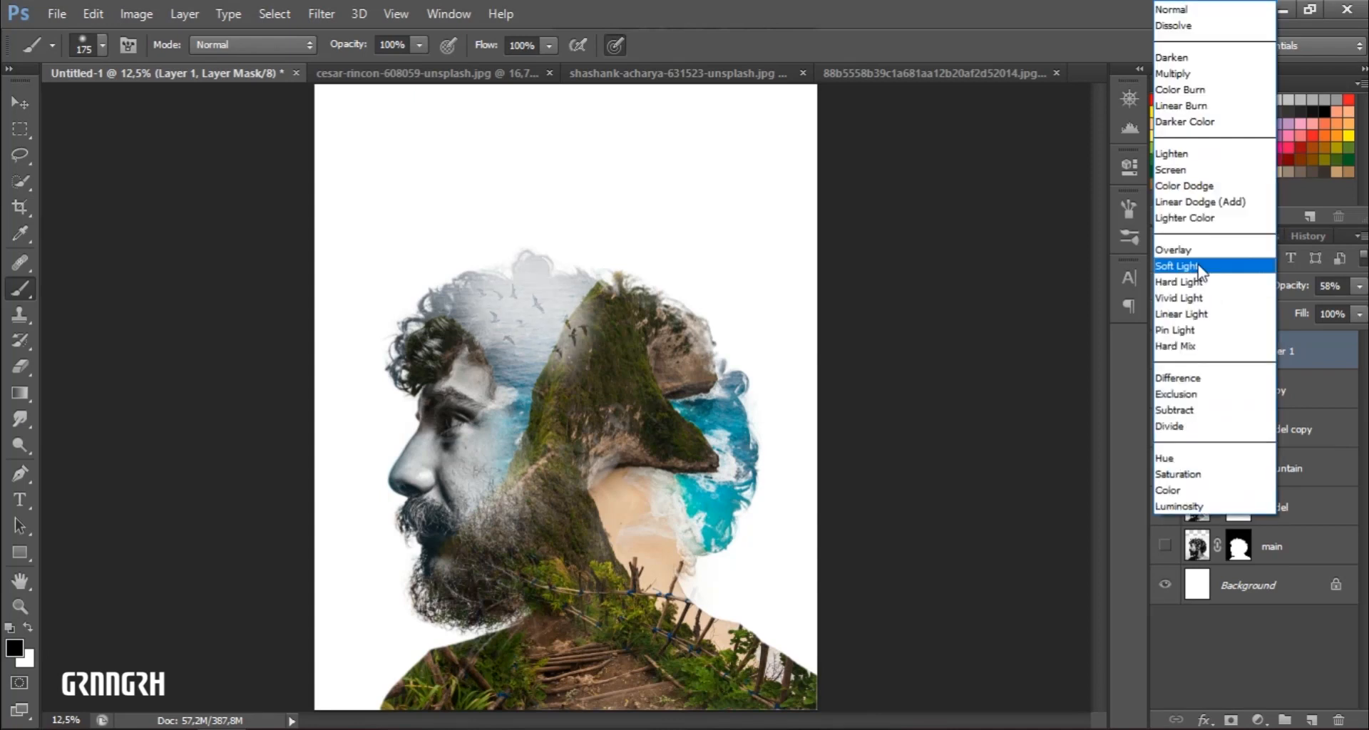
click(1187, 262)
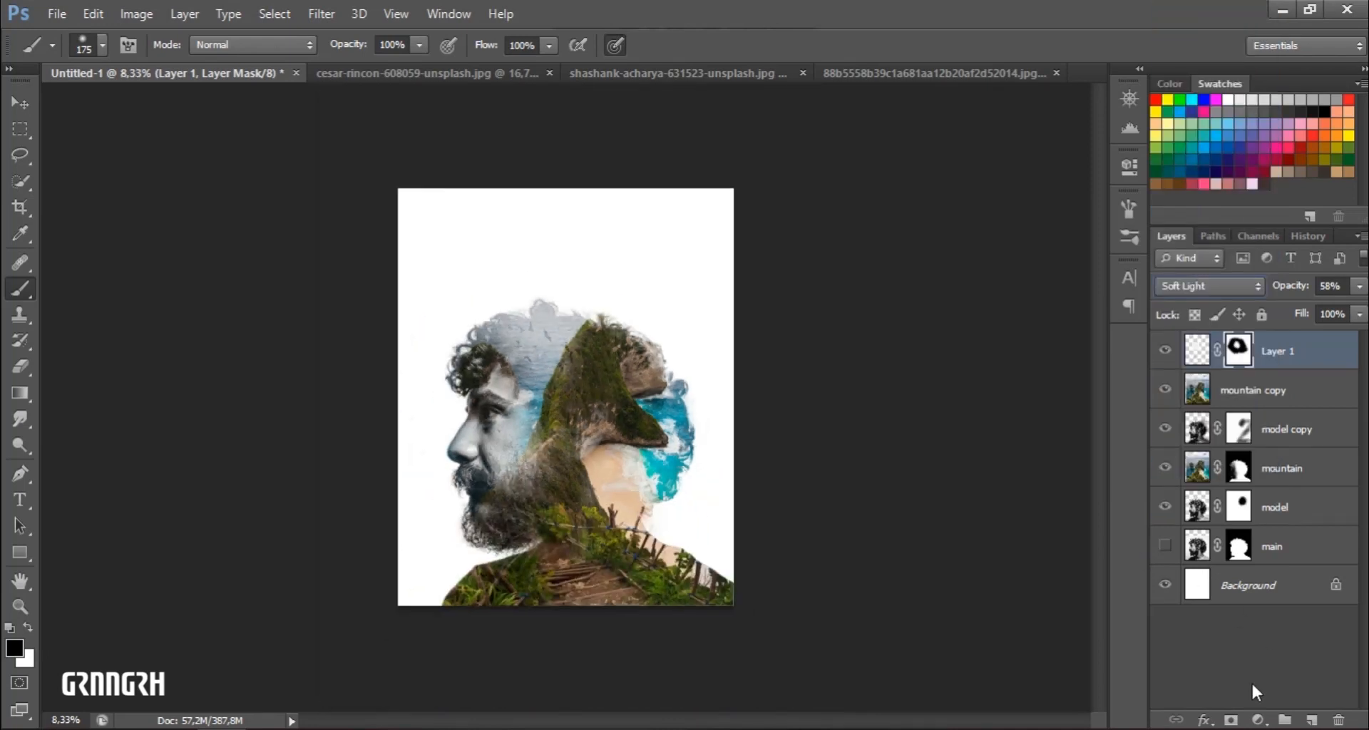
- Duplicate the mountain copy layer, move the duplicate between the model and main layers, and set its blend mode to Normal
key(ctrl+minus)
click(1249, 390)
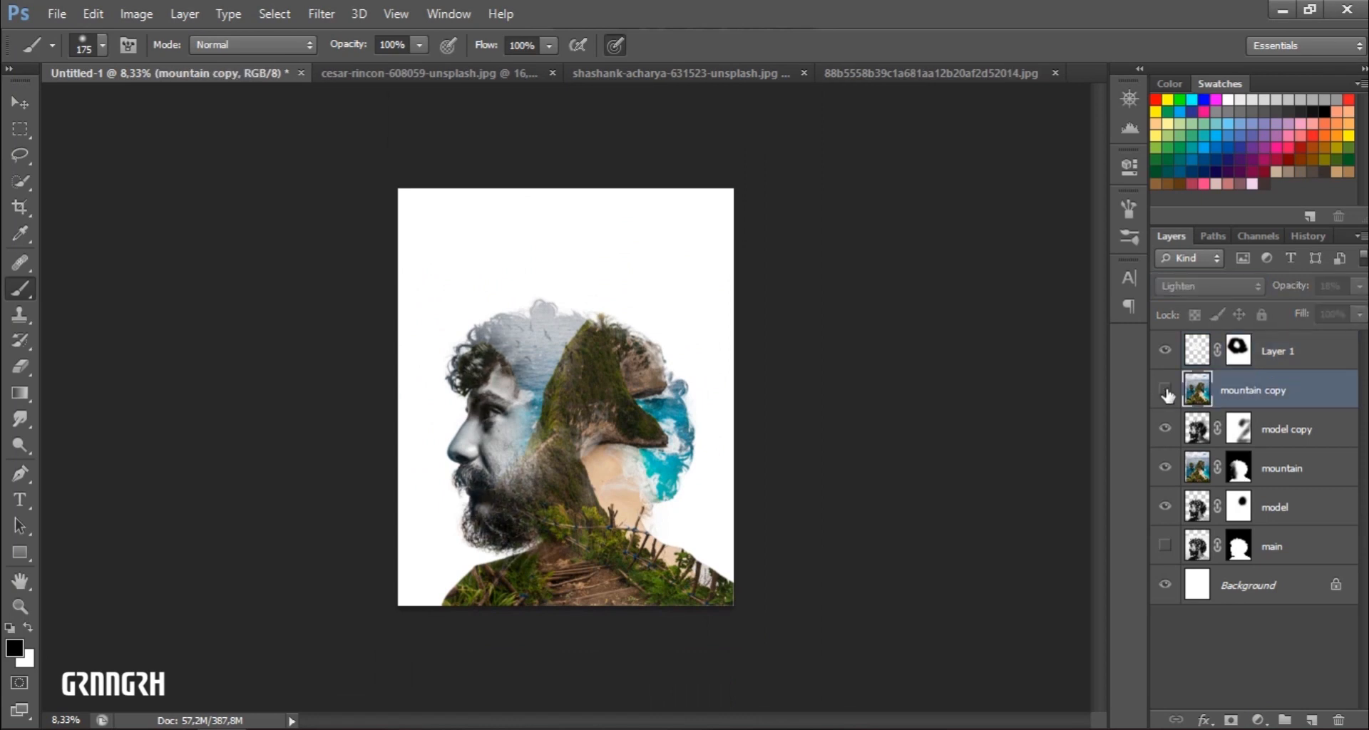
key(ctrl+j)
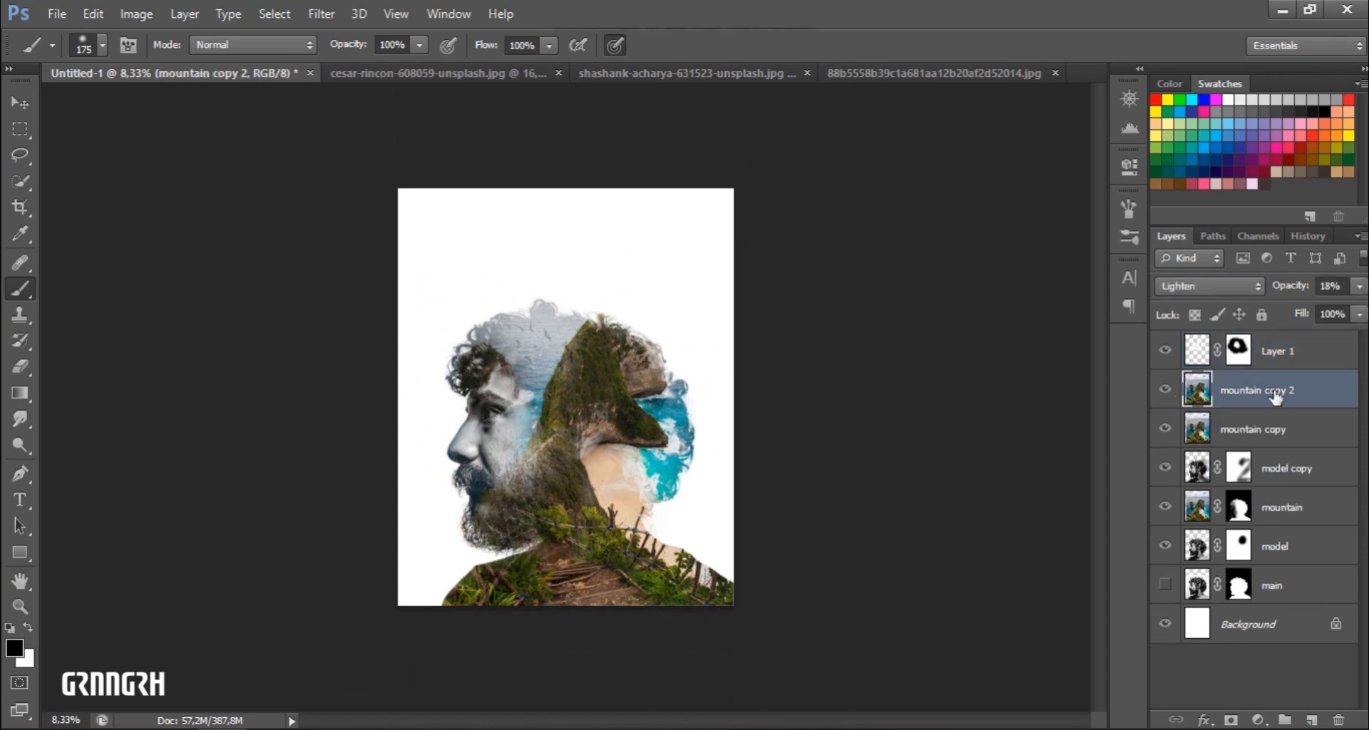
drag(1268, 395, 1256, 576)
click(1209, 285)
click(1176, 7)
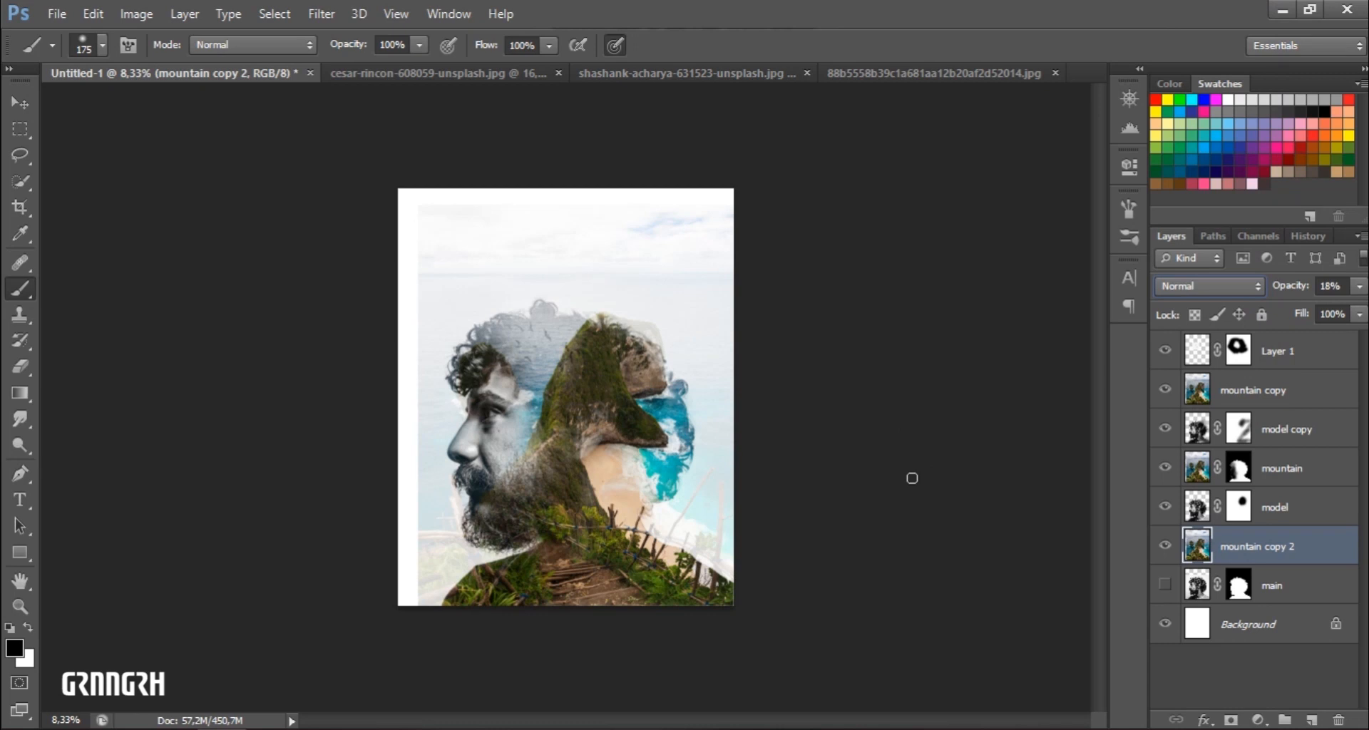
- Set the mountain copy layer to Normal and mask it with the head silhouette loaded from the main layer's mask
click(1291, 391)
click(1209, 286)
click(1175, 7)
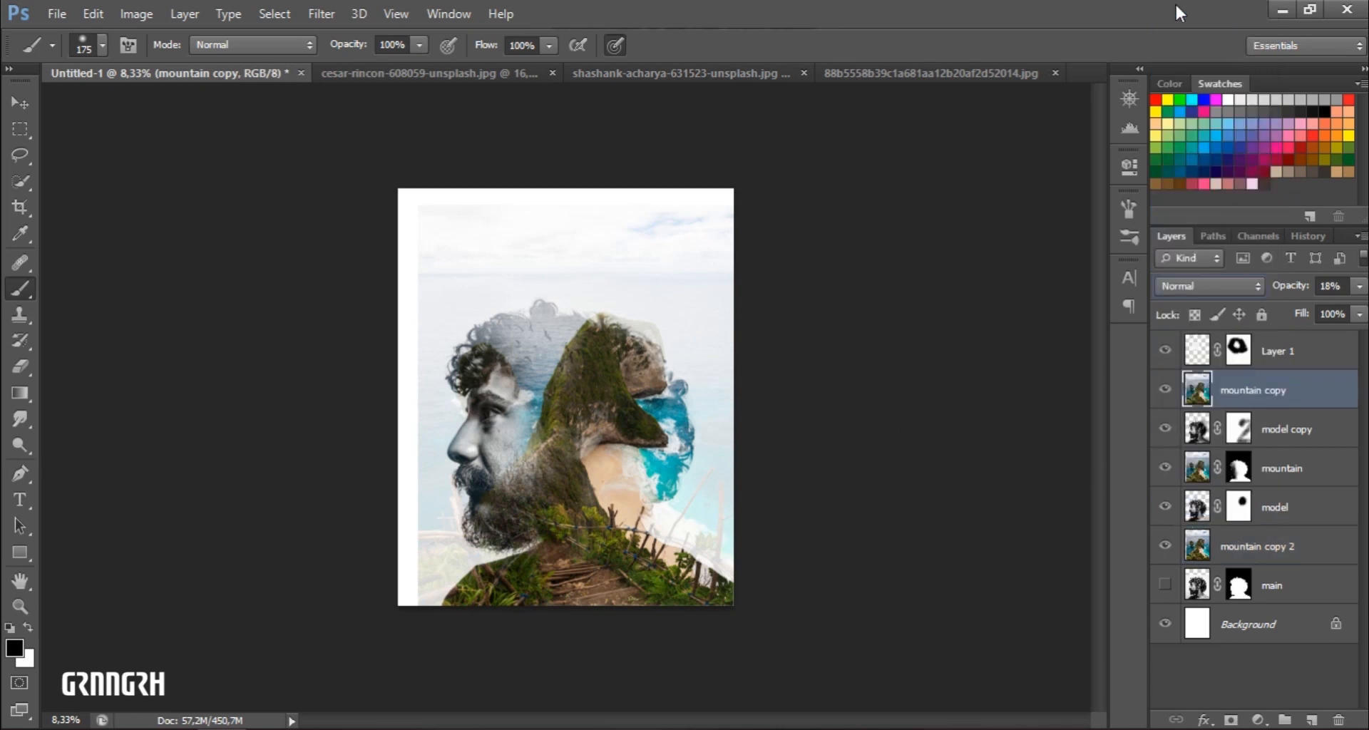
ctrl+click(1197, 432)
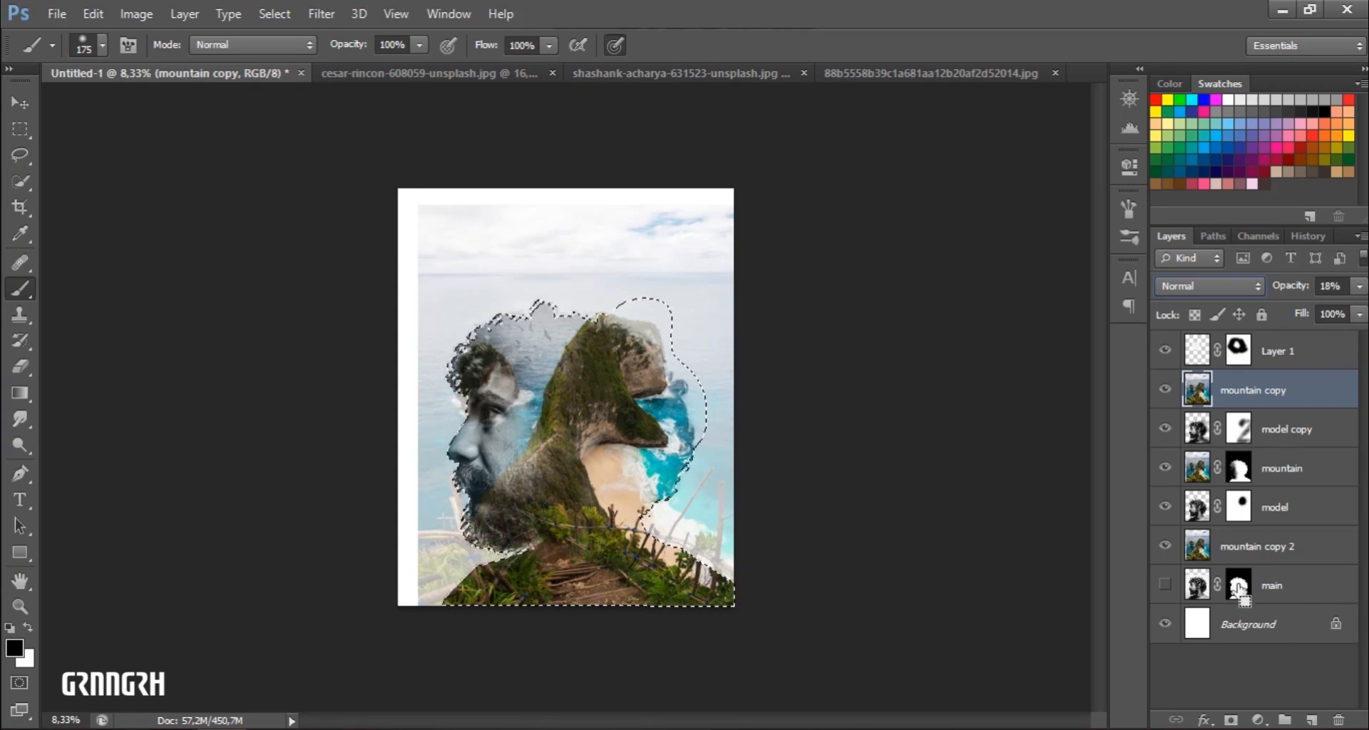
click(1231, 721)
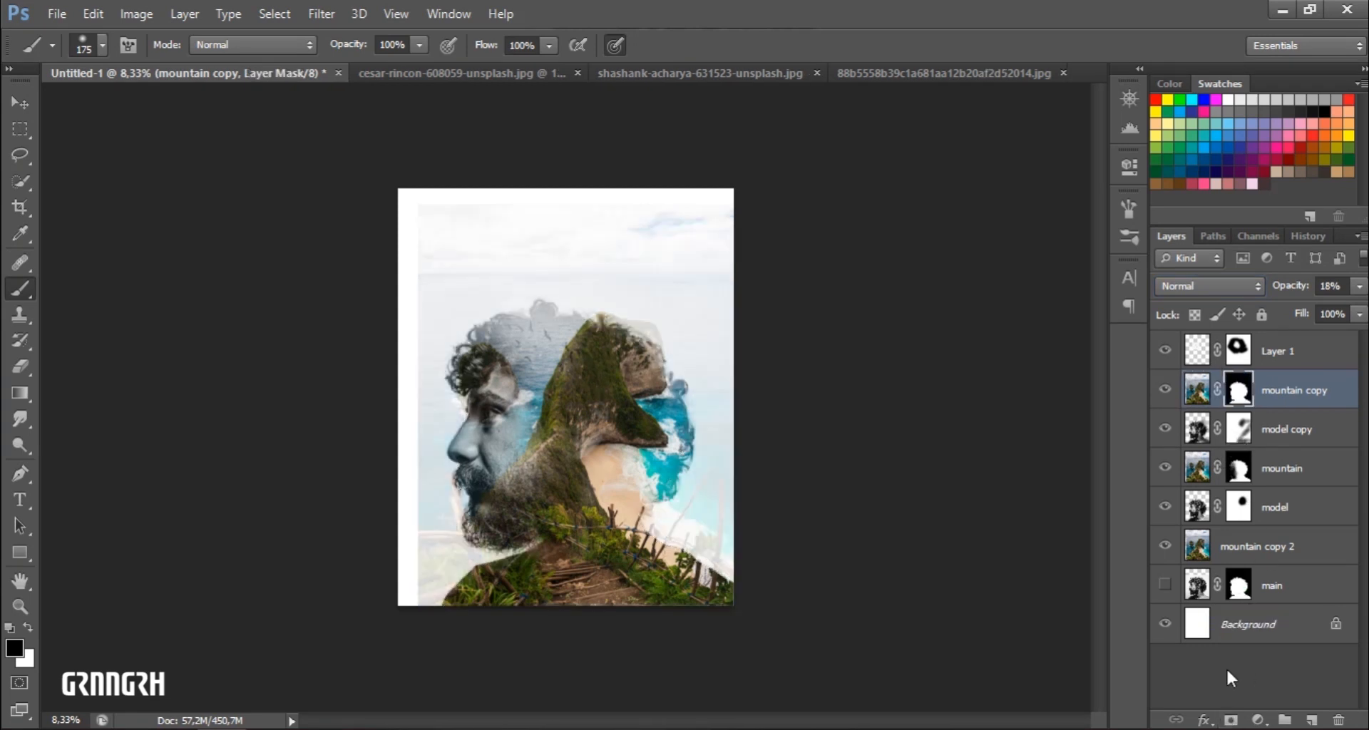
- Try mountain copy 2 directly beneath model copy and switch model copy to the Normal blend mode
click(1254, 549)
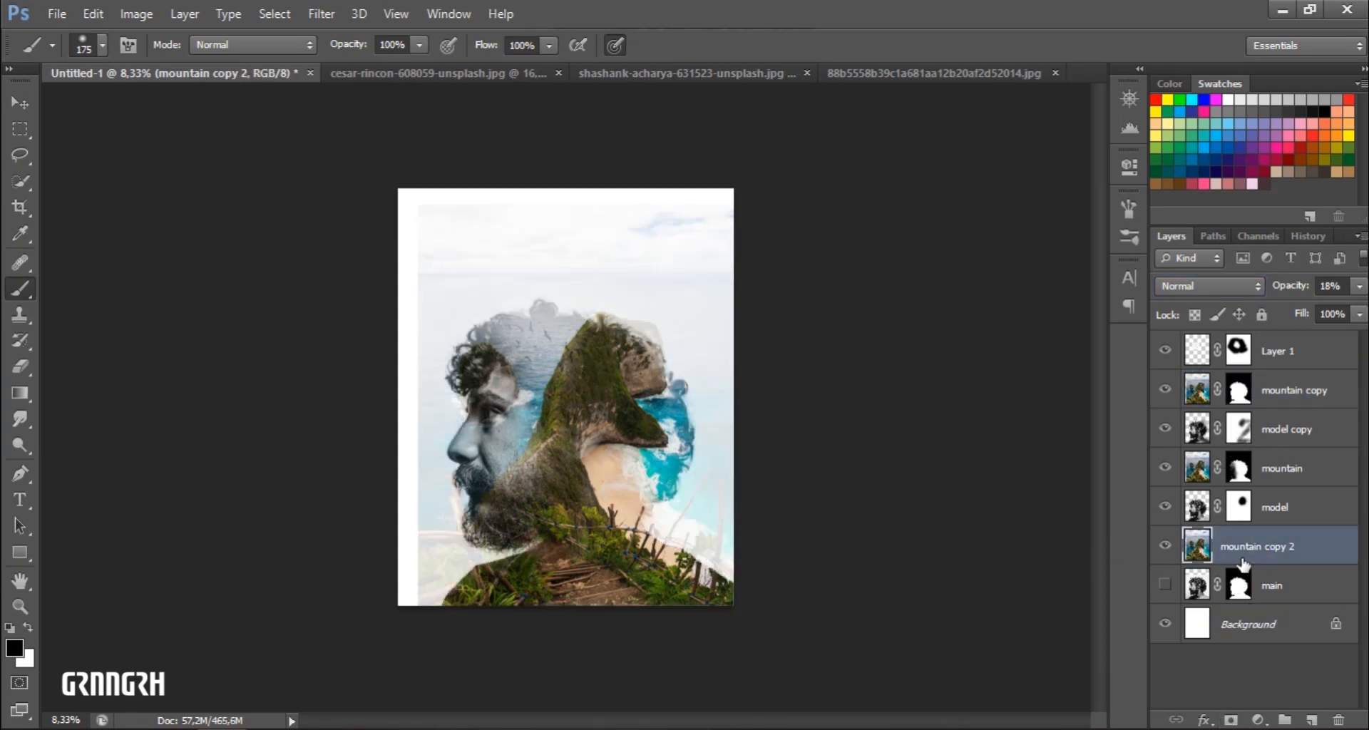
click(1280, 429)
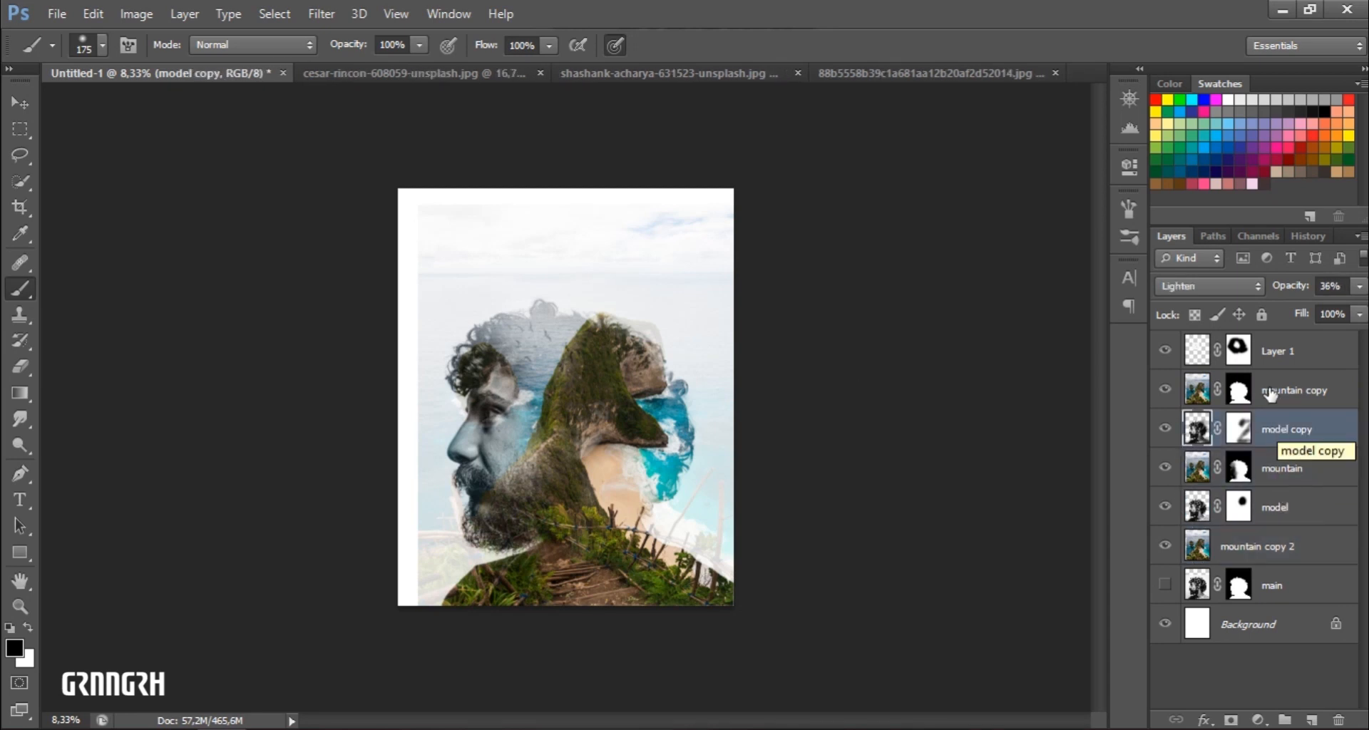
drag(1257, 549, 1219, 459)
click(1228, 432)
click(1210, 286)
click(1179, 10)
- Set mountain copy 2's opacity to 100% and return model copy to the Lighten blend mode
click(1249, 468)
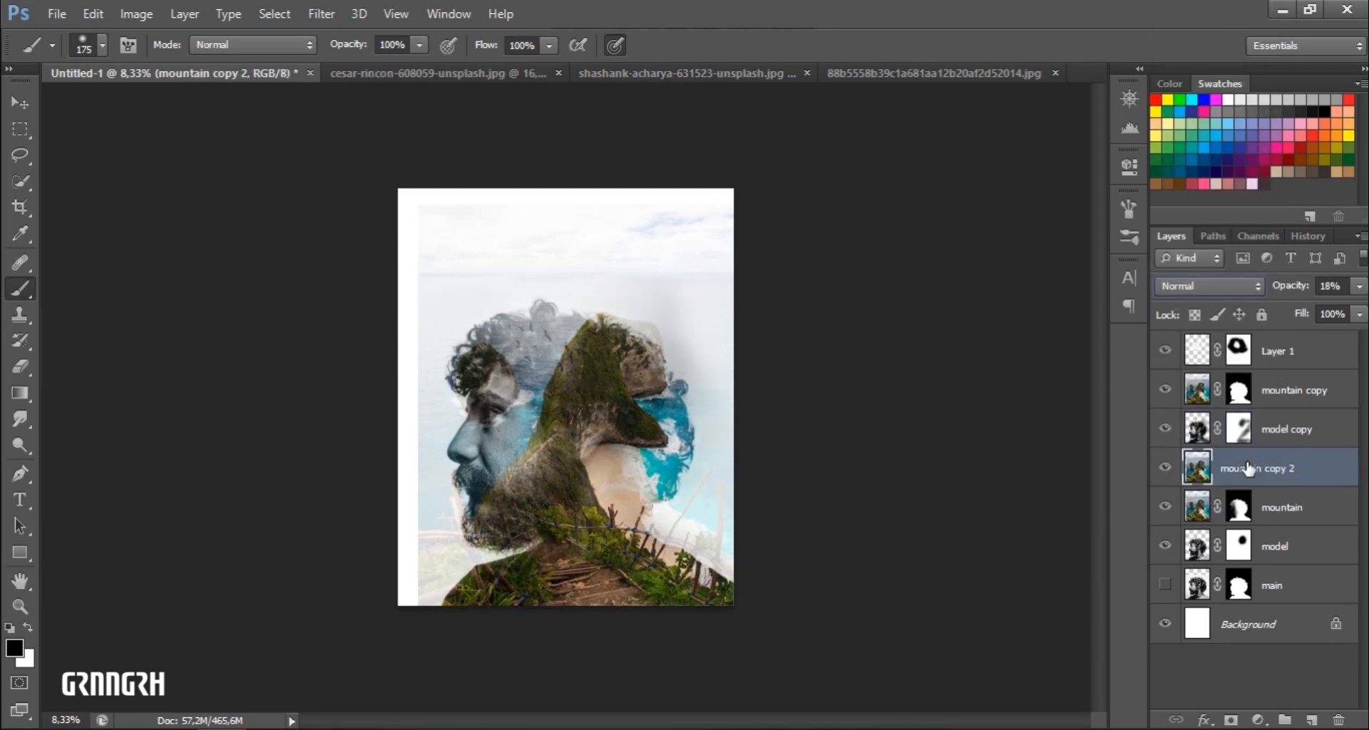
click(1274, 428)
click(1211, 285)
click(1184, 151)
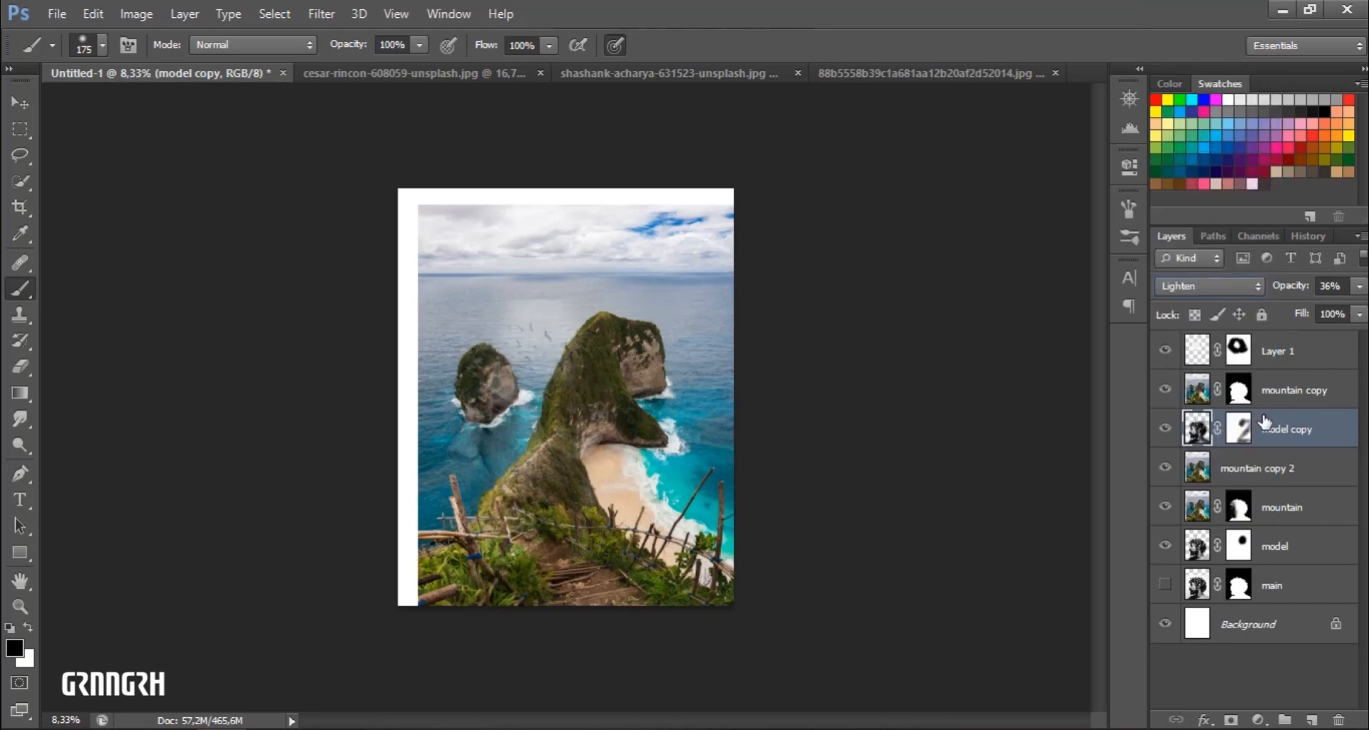
- Move mountain copy 2 back between the model and main layers and add a layer mask to it
click(1272, 470)
drag(1256, 468, 1257, 579)
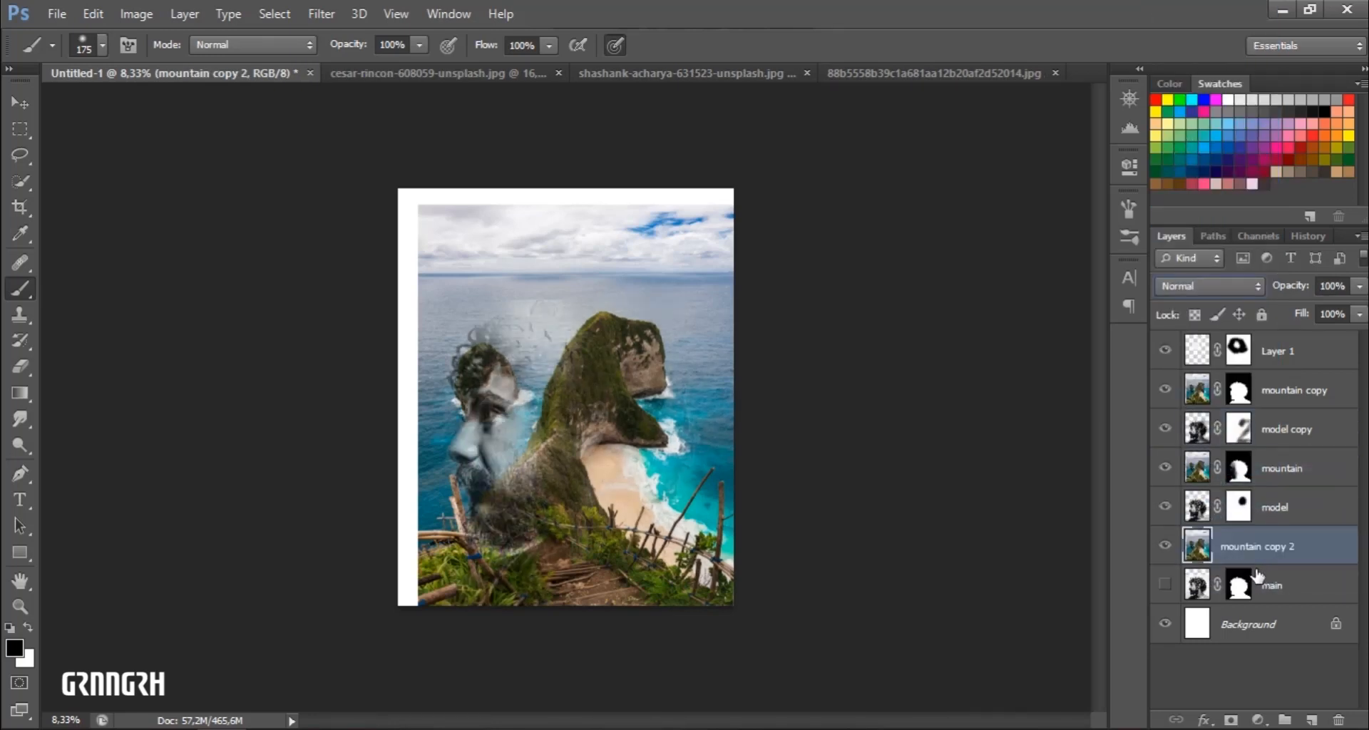
click(1231, 720)
- Paint black with a 1500 px soft brush on mountain copy 2's mask to fade the landscape around the head
key(bracketright)
key(bracketright)
key(bracketright)
key(bracketright)
key(bracketright)
key(bracketright)
key(bracketright)
key(bracketright)
key(bracketright)
key(bracketright)
mouse_move(463, 602)
mouse_down()
mouse_move(423, 359)
mouse_move(404, 366)
mouse_move(426, 244)
mouse_move(635, 199)
mouse_up()
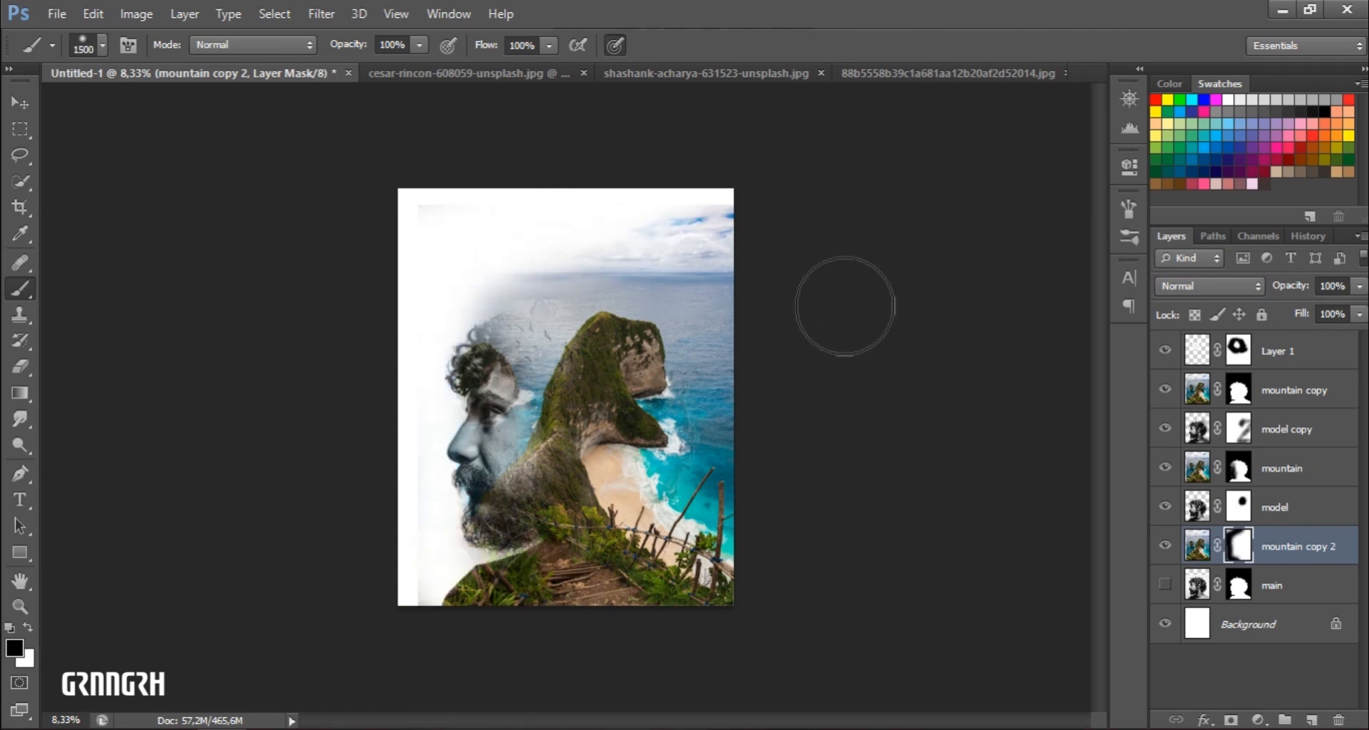
mouse_move(820, 499)
mouse_down()
mouse_move(713, 580)
mouse_move(773, 413)
mouse_move(444, 266)
mouse_move(697, 274)
mouse_up()
- Reduce the brush to 700 px and mask out the landscape remaining behind the head and neck
key(bracketleft)
key(bracketleft)
key(bracketleft)
key(bracketleft)
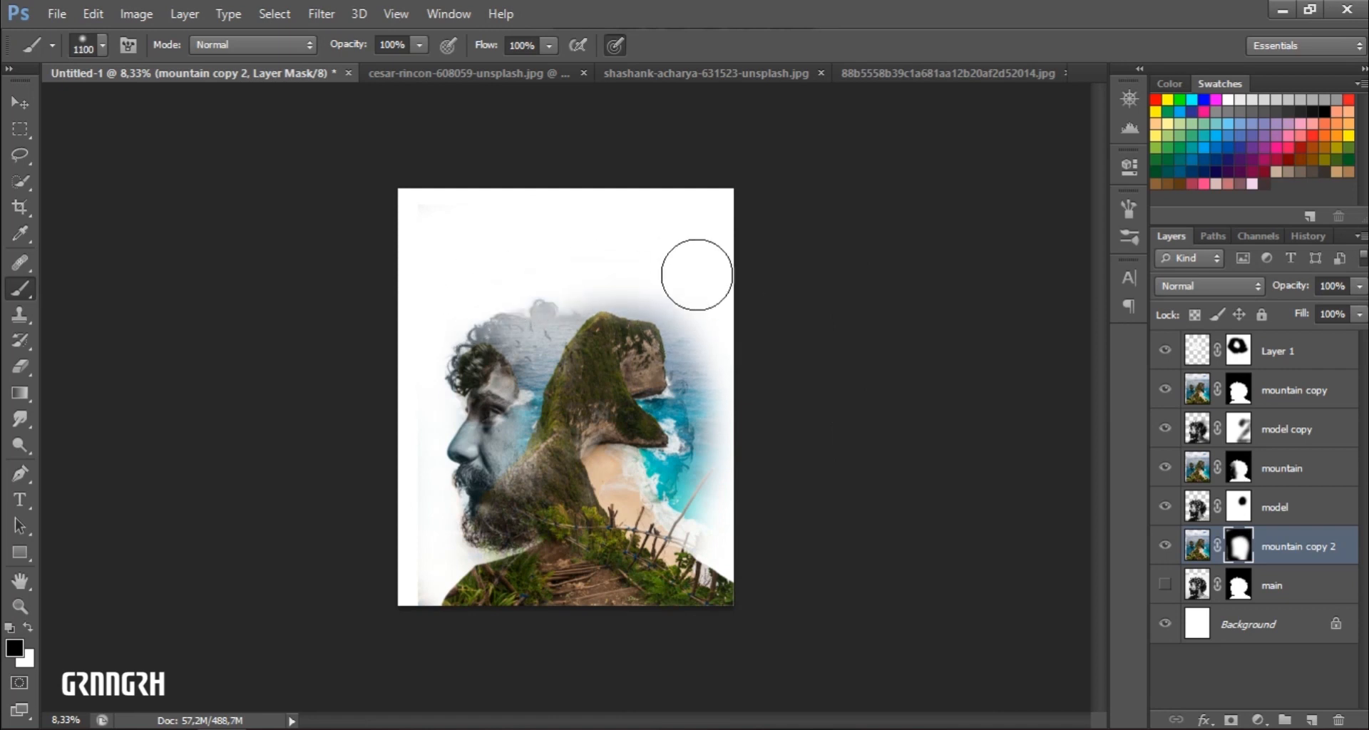
key(bracketleft)
key(bracketleft)
key(bracketleft)
key(bracketleft)
key(bracketleft)
key(bracketleft)
drag(689, 325, 709, 483)
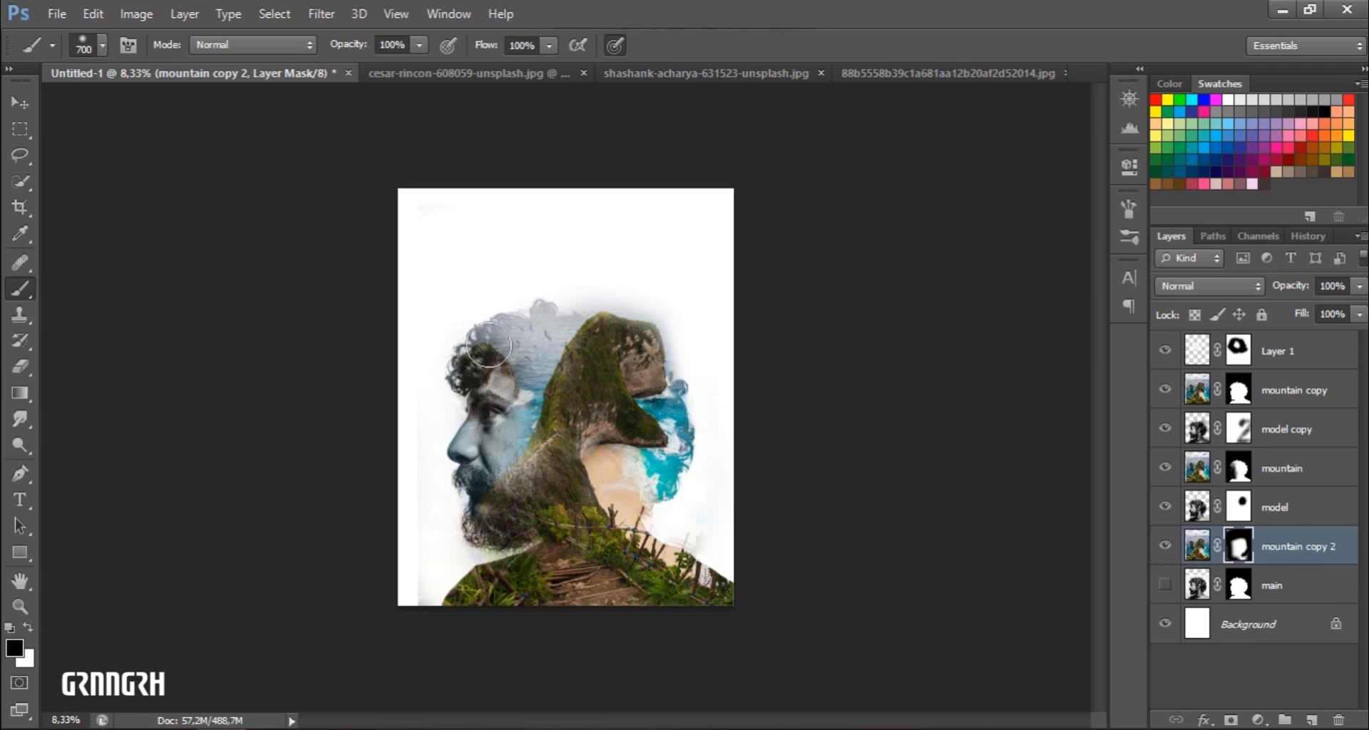
- Clean up the landscape haze at the back of the head with a 250 px brush, and select model copy
key(bracketright)
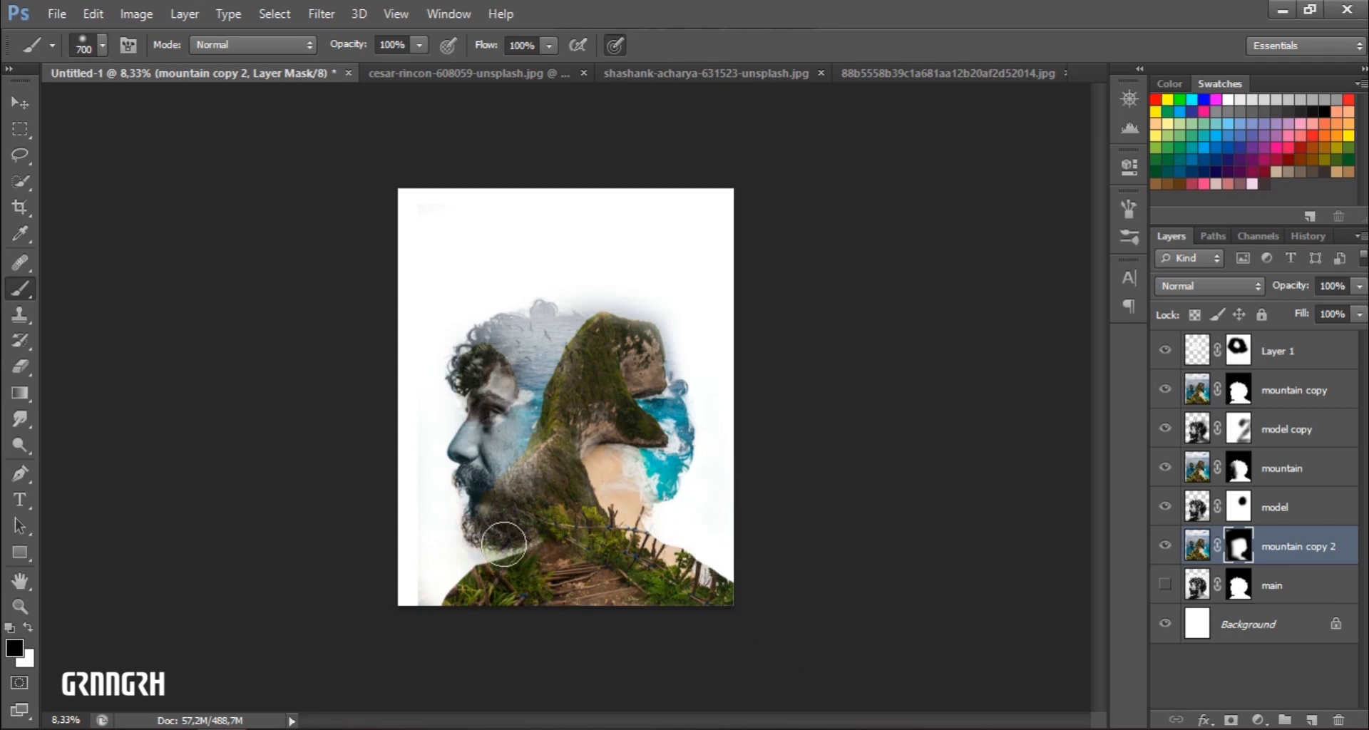
key(bracketleft)
key(bracketleft)
key(bracketleft)
key(bracketleft)
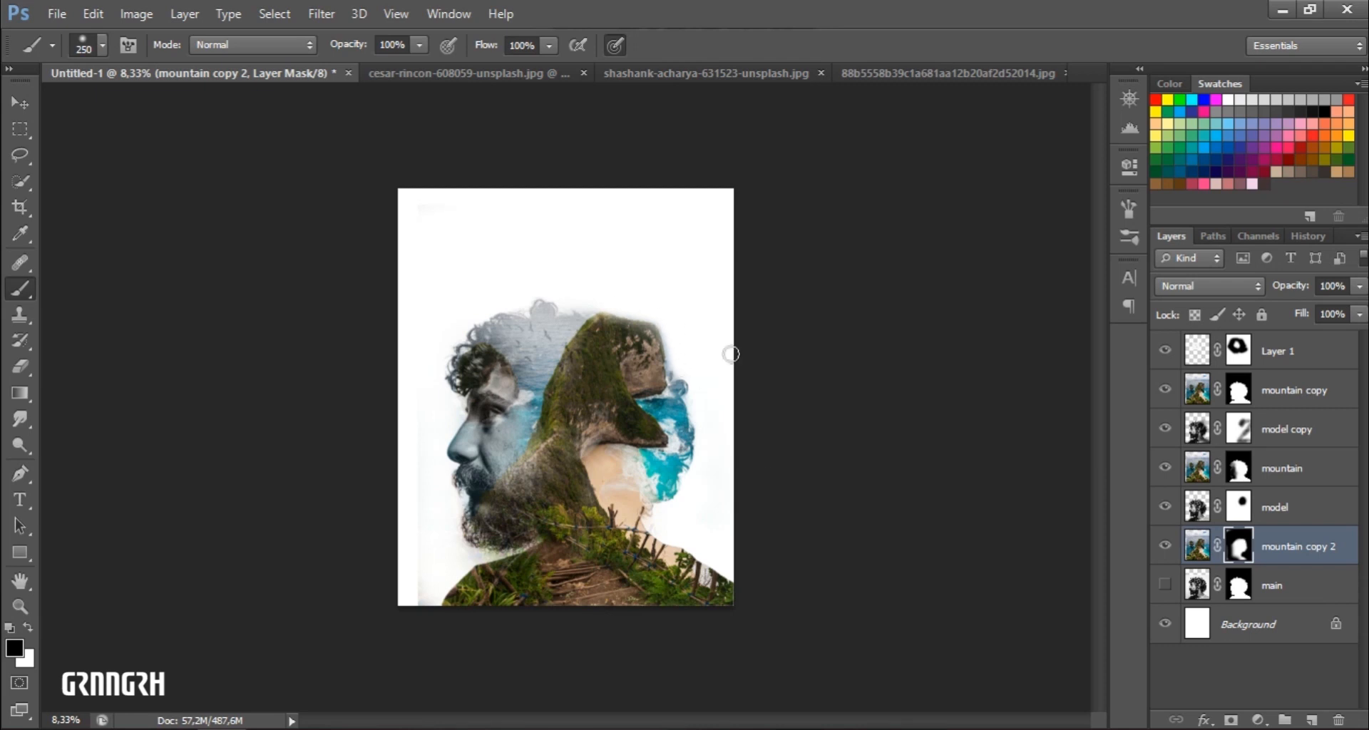
click(1286, 432)
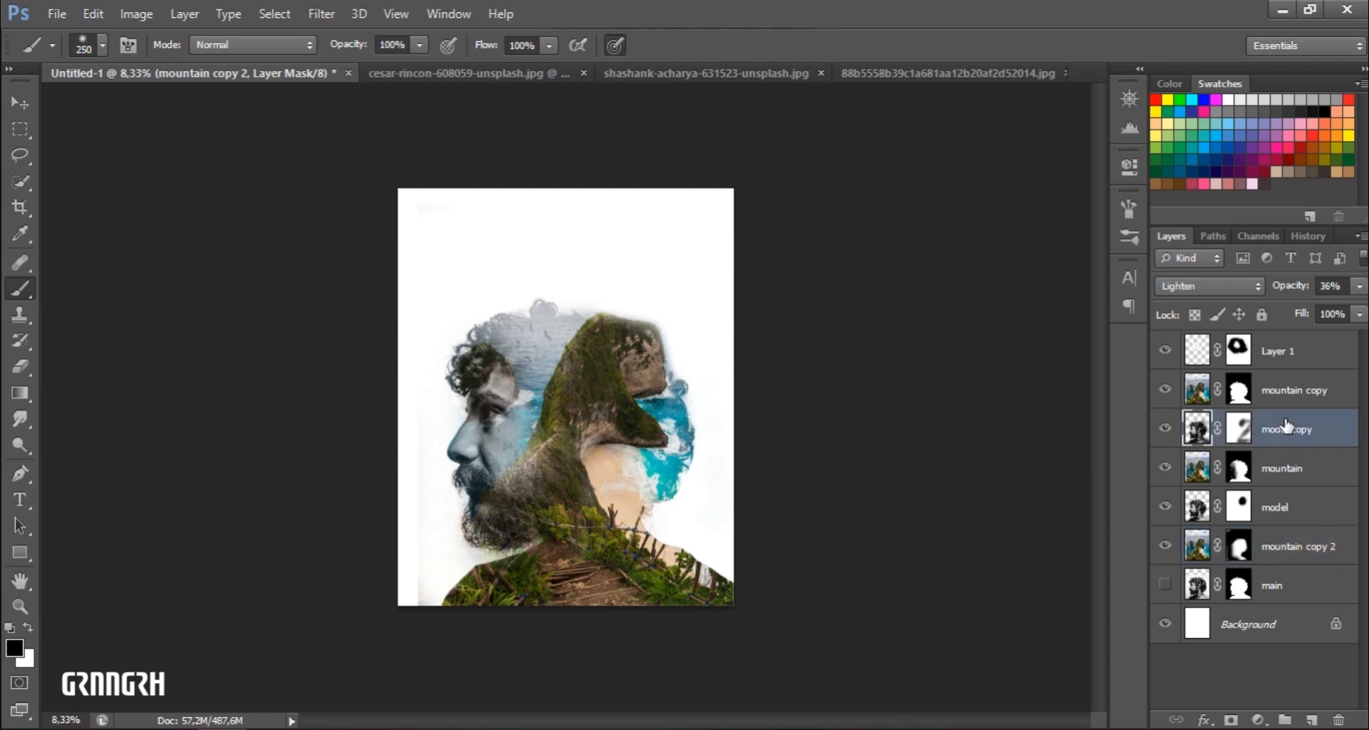
- Set model copy's opacity to 100% and paint its mask black with a 1000 px brush over the rock, neck and shoulder
click(1360, 286)
drag(1301, 310, 1364, 309)
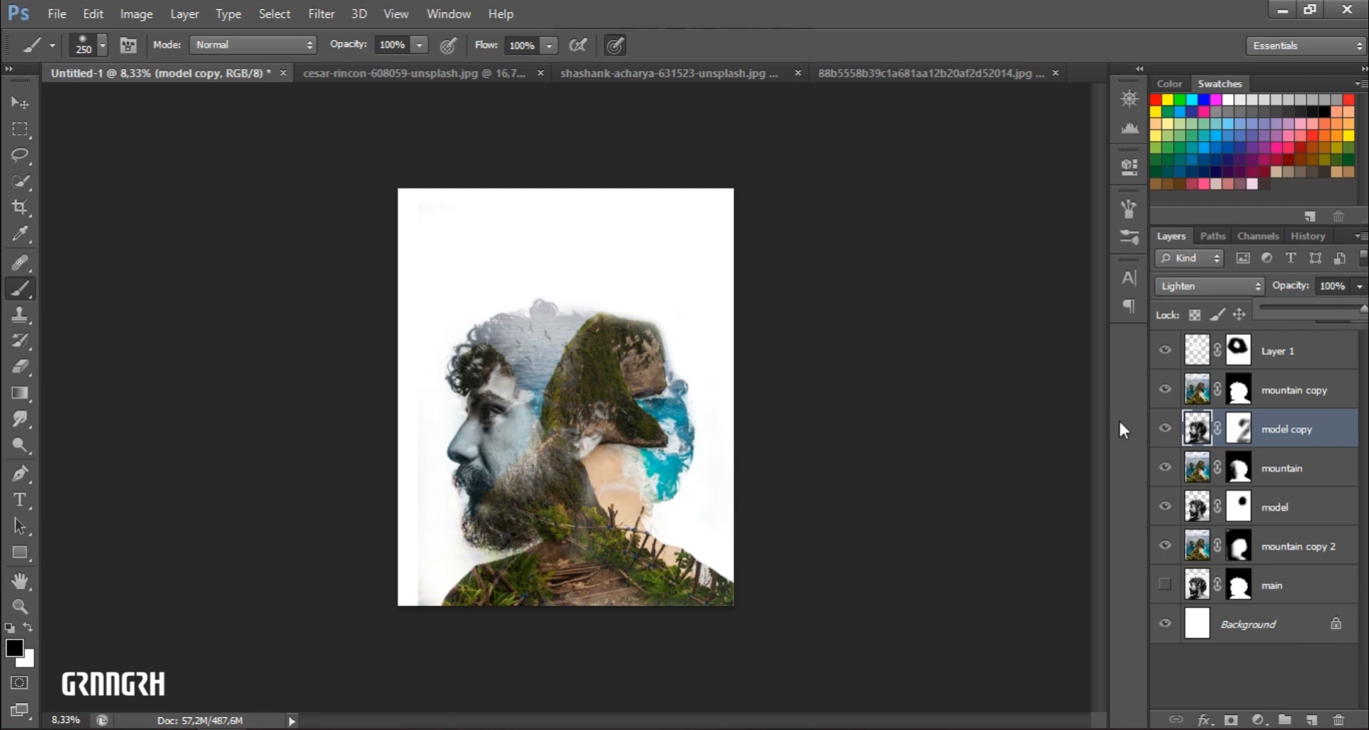
click(1239, 429)
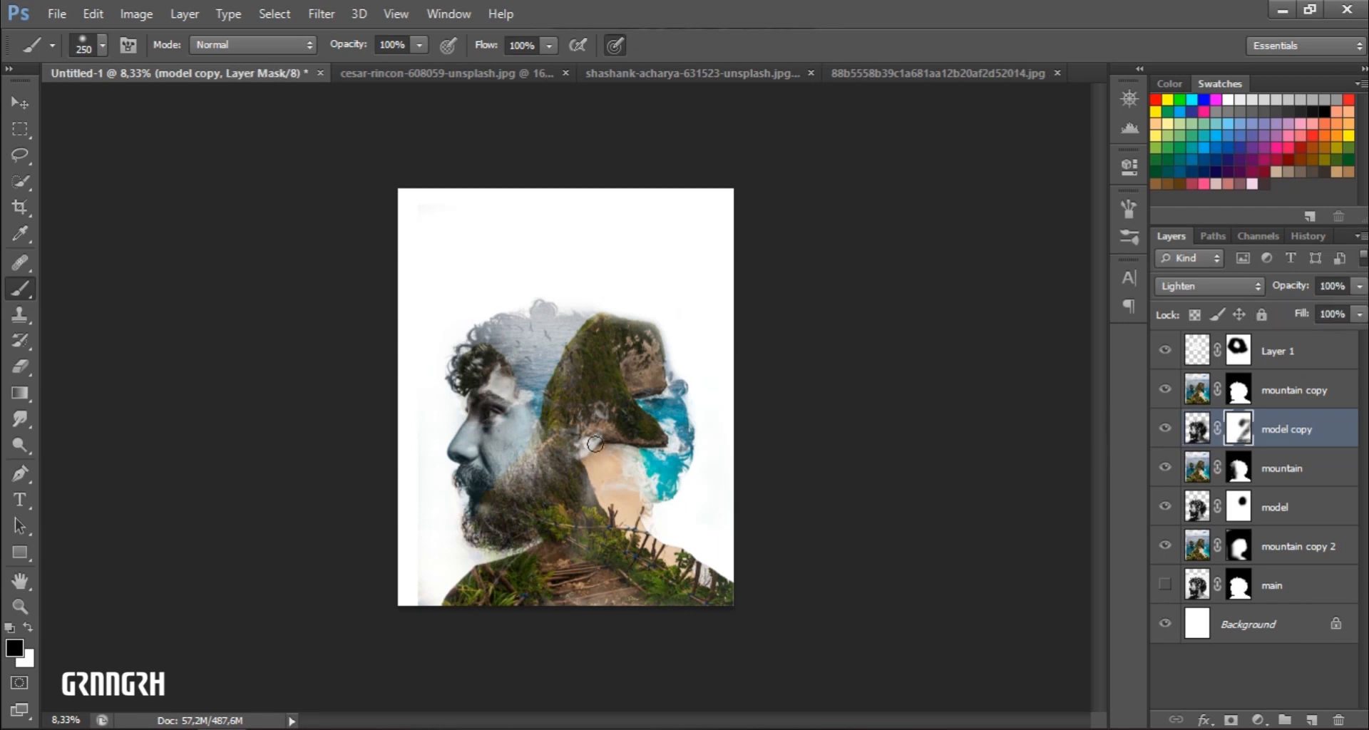
key(bracketright)
key(bracketright)
key(bracketright)
key(bracketright)
key(bracketright)
key(bracketright)
key(bracketright)
key(bracketright)
key(x)
drag(601, 449, 618, 464)
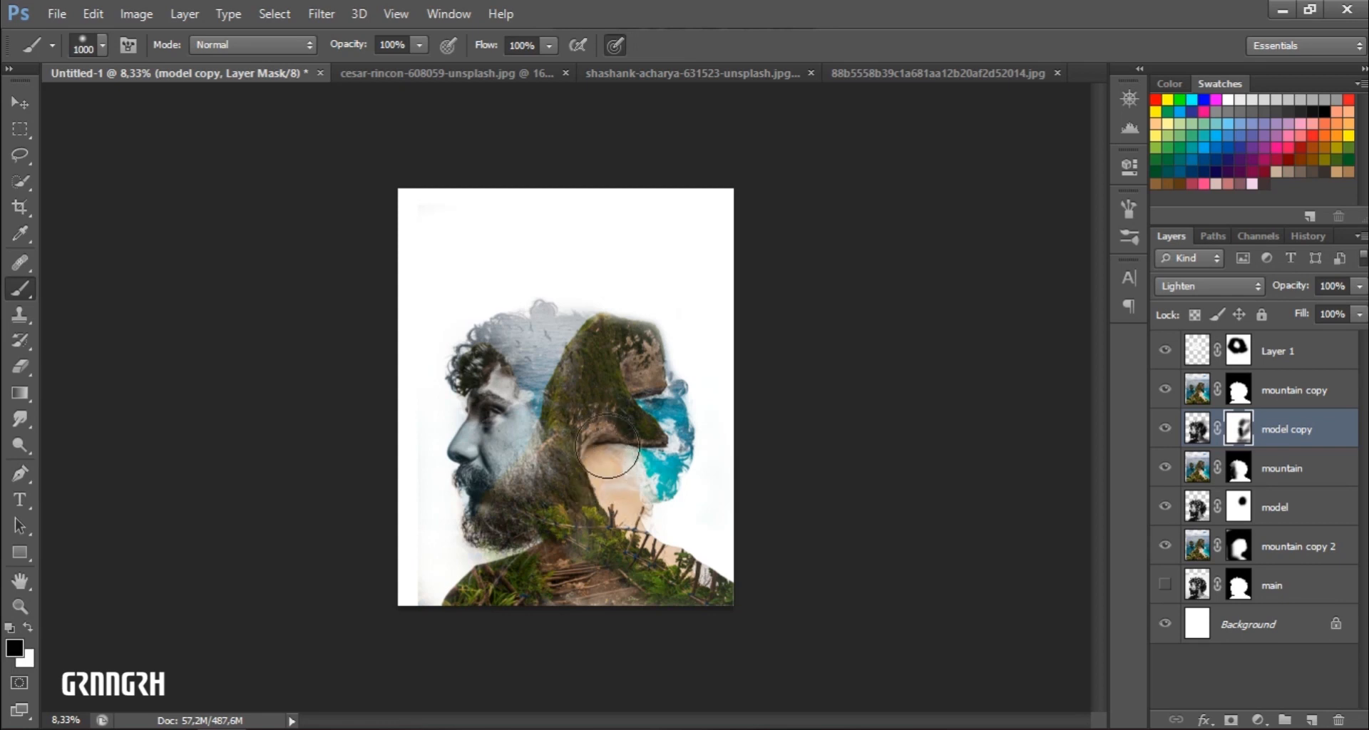
mouse_move(587, 356)
mouse_down()
mouse_move(613, 391)
mouse_move(603, 376)
mouse_move(586, 543)
mouse_move(647, 619)
mouse_move(700, 615)
mouse_move(651, 603)
mouse_move(648, 629)
mouse_move(601, 592)
mouse_move(706, 588)
mouse_up()
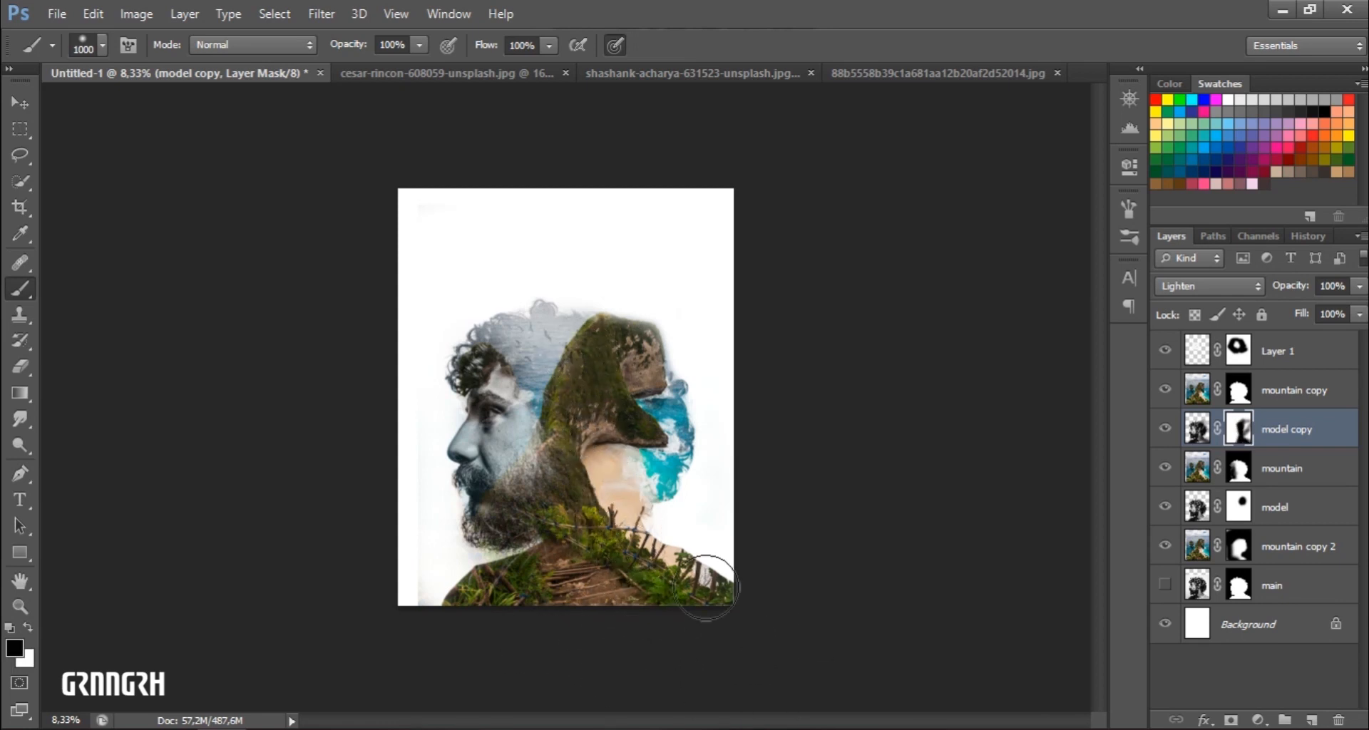
- Add a light grey Solid Color fill layer directly above the Background layer
click(1217, 637)
click(1258, 720)
click(1253, 281)
click(671, 420)
click(667, 454)
click(467, 440)
mouse_move(848, 402)
mouse_down()
mouse_move(844, 352)
mouse_move(844, 367)
mouse_up()
click(1313, 295)
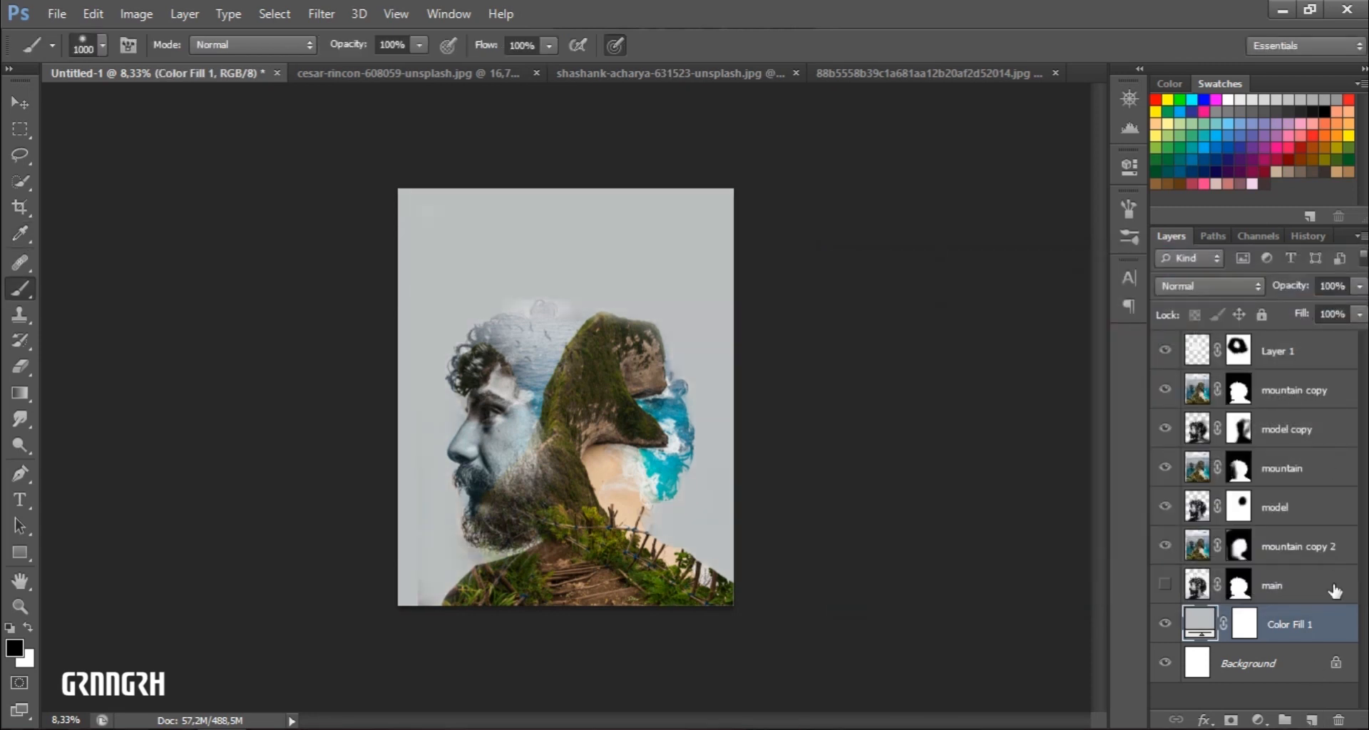
- Add a Hue/Saturation adjustment above Layer 1 with hue -2 and saturation -46
click(1289, 352)
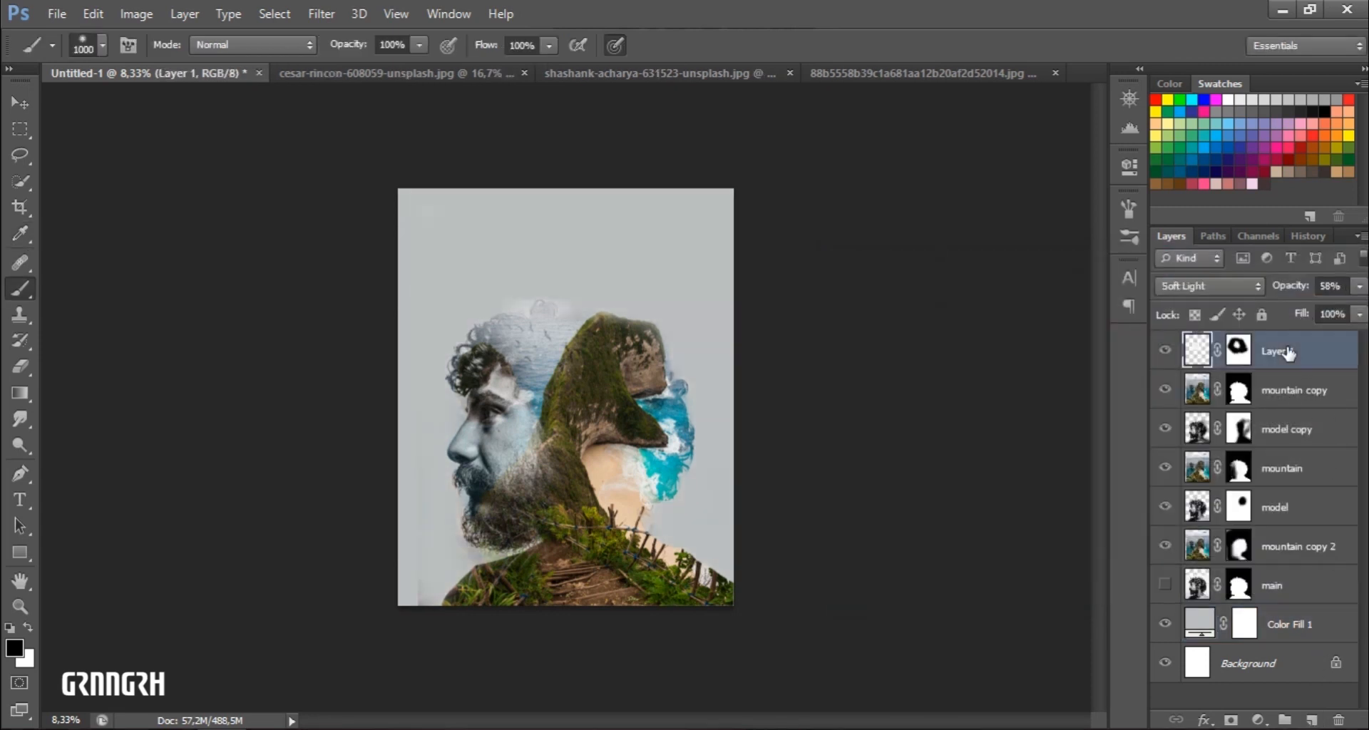
click(1257, 720)
click(1279, 473)
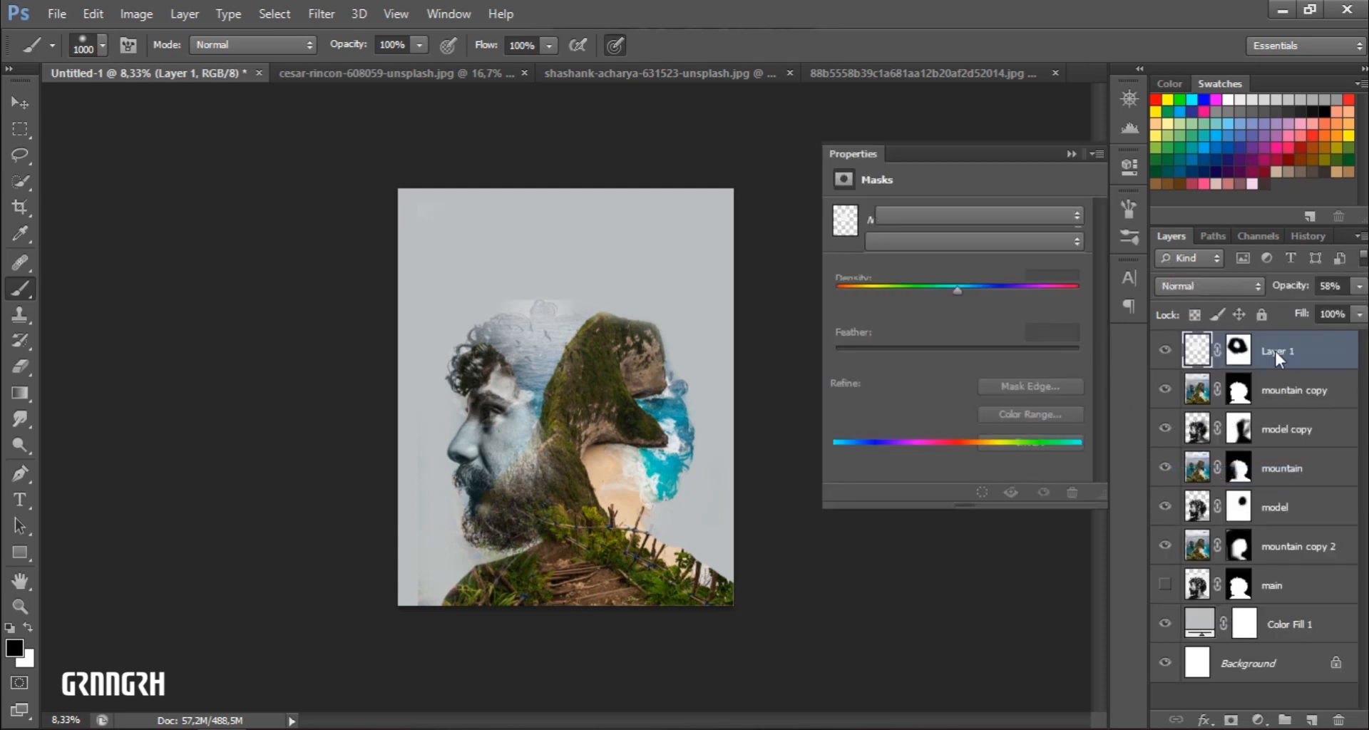
mouse_move(949, 290)
mouse_down()
mouse_move(913, 289)
mouse_move(939, 288)
mouse_up()
drag(895, 332, 902, 332)
mouse_move(940, 291)
mouse_down()
mouse_move(1014, 298)
mouse_move(938, 294)
mouse_up()
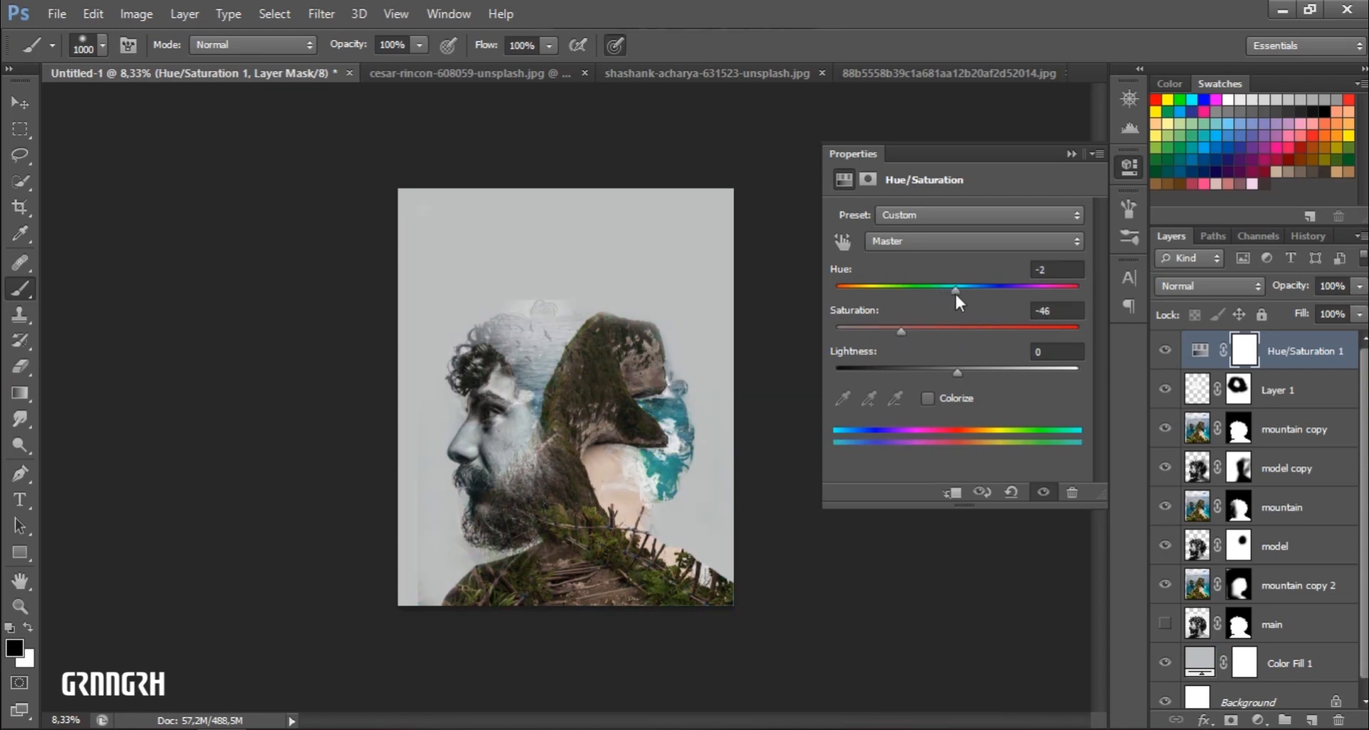
click(1072, 154)
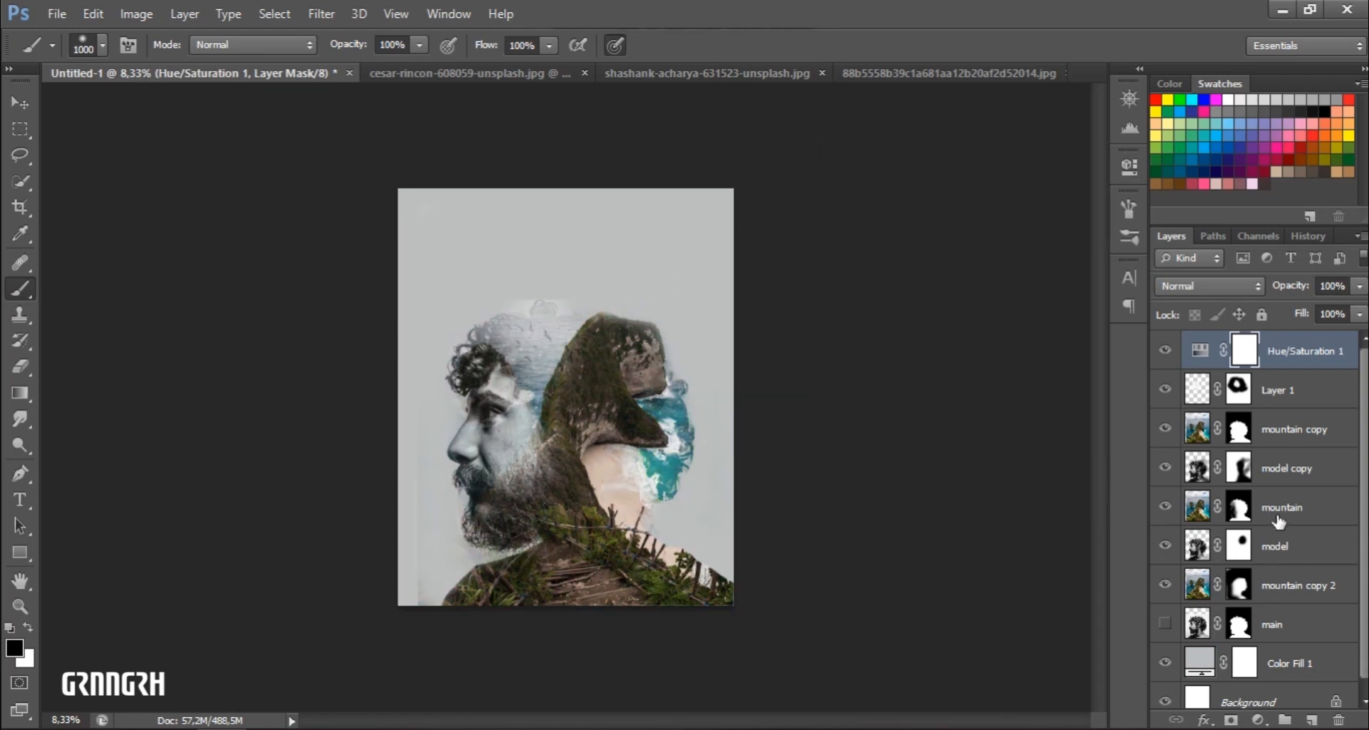
- Delete Layer 1 and select model copy's layer mask
click(1274, 397)
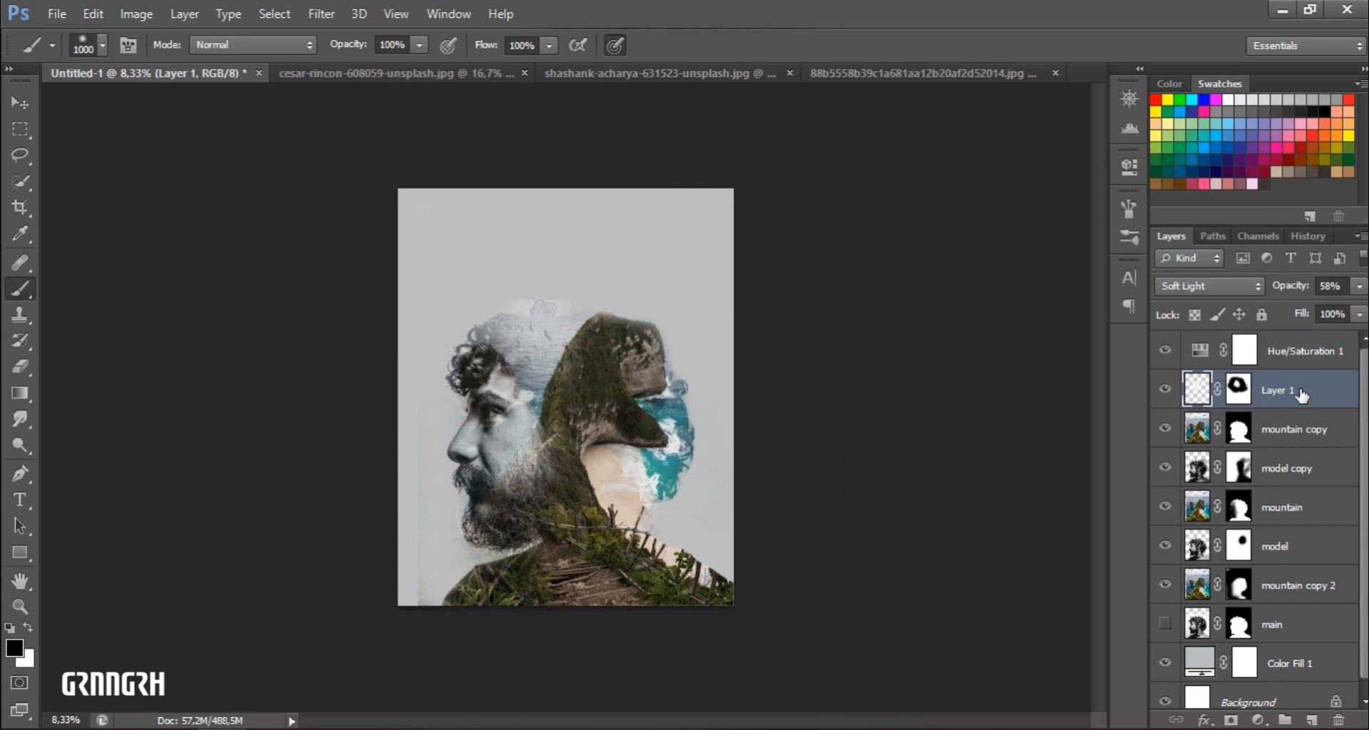
key(Delete)
click(1239, 429)
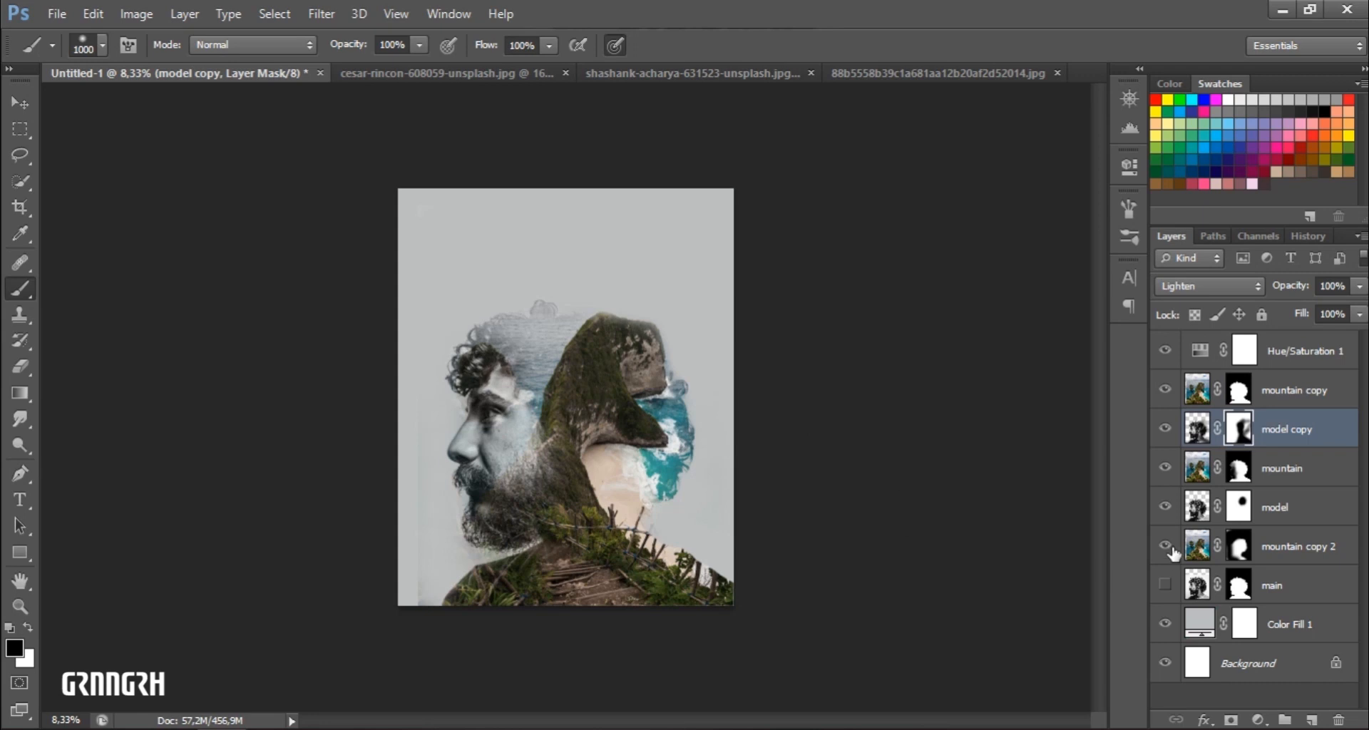
- Review the settings of the Hue/Saturation 1 adjustment
double_click(1281, 352)
double_click(1201, 351)
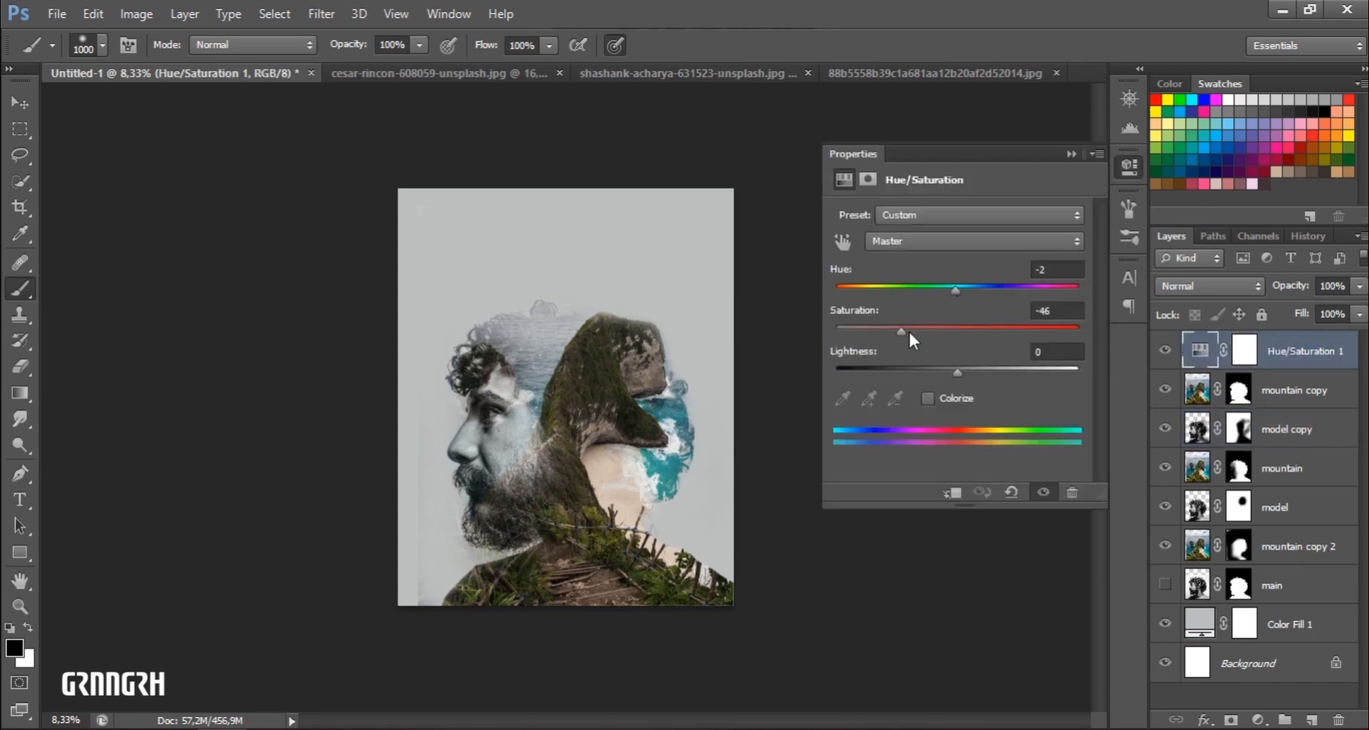
click(1071, 153)
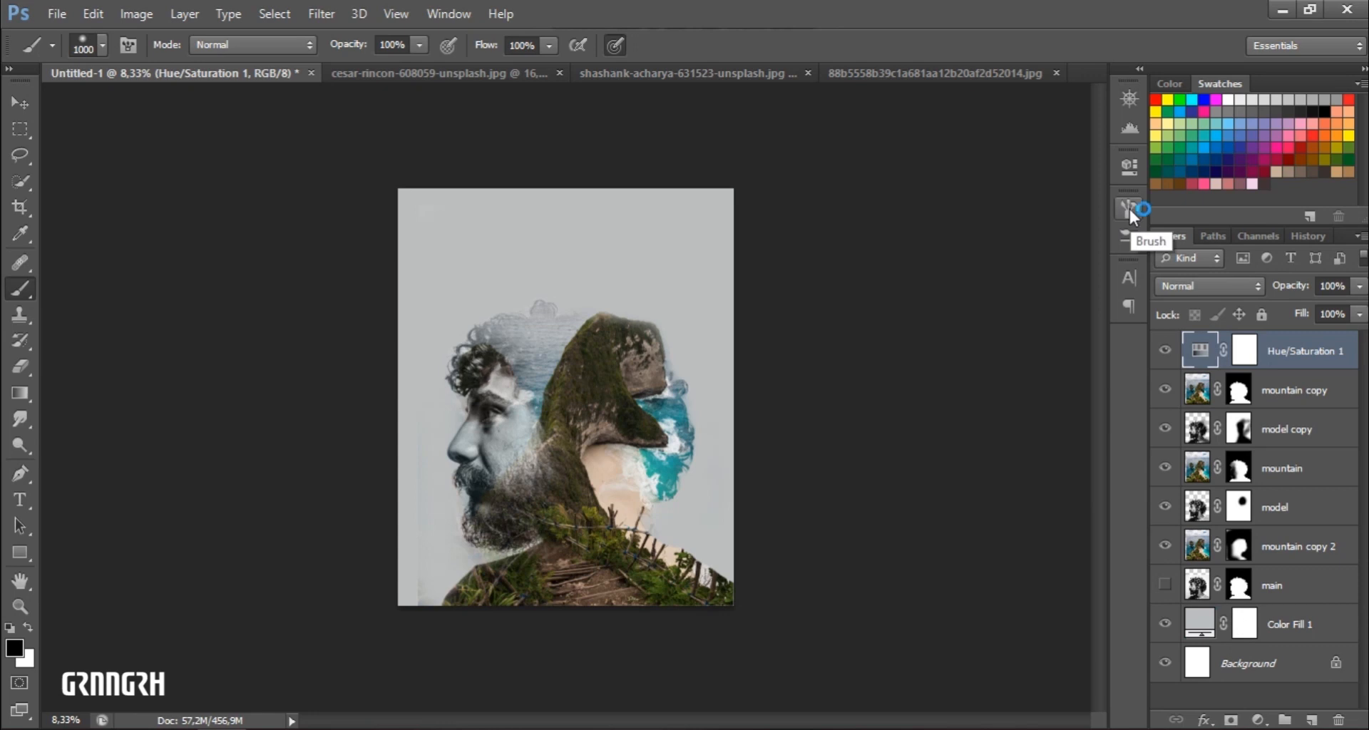
- Try a lower opacity on model copy, and paint black on the mountain layer's mask over the man's hair and temple
click(1276, 433)
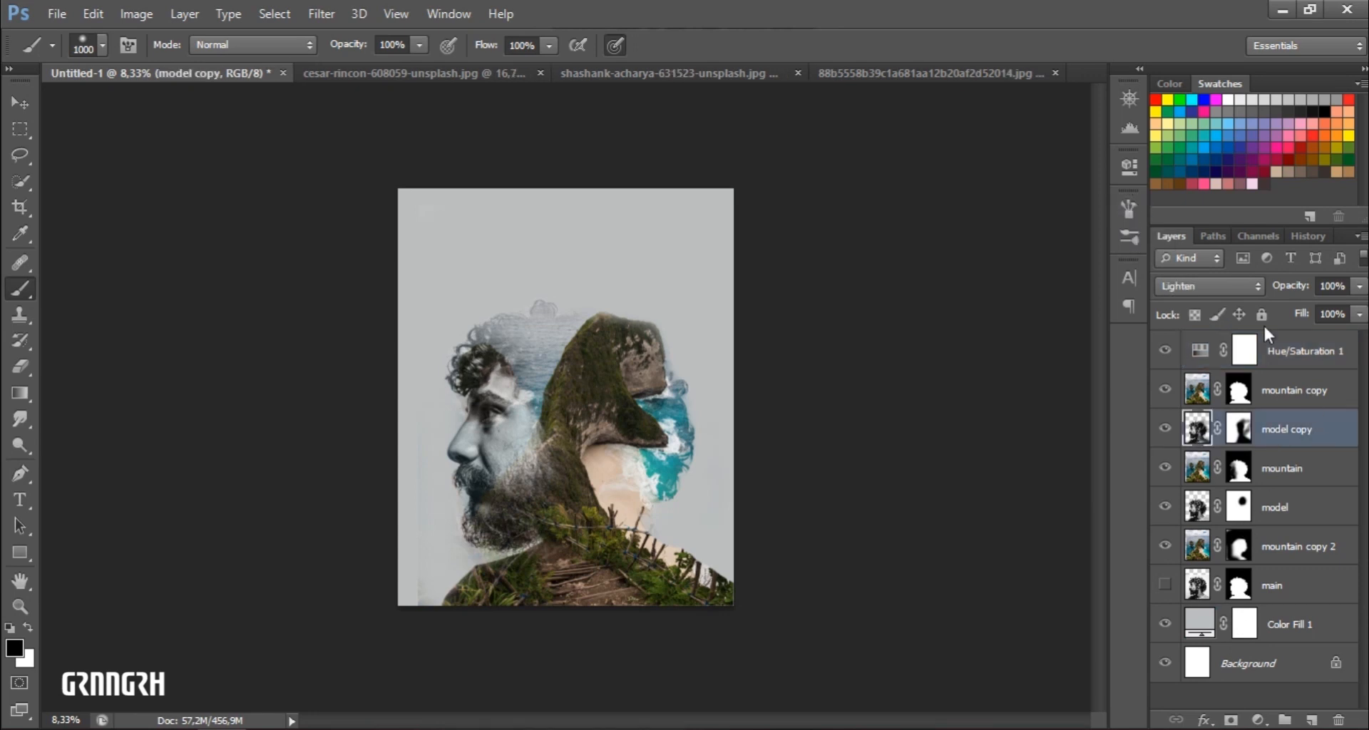
drag(1360, 287, 1306, 308)
click(1239, 467)
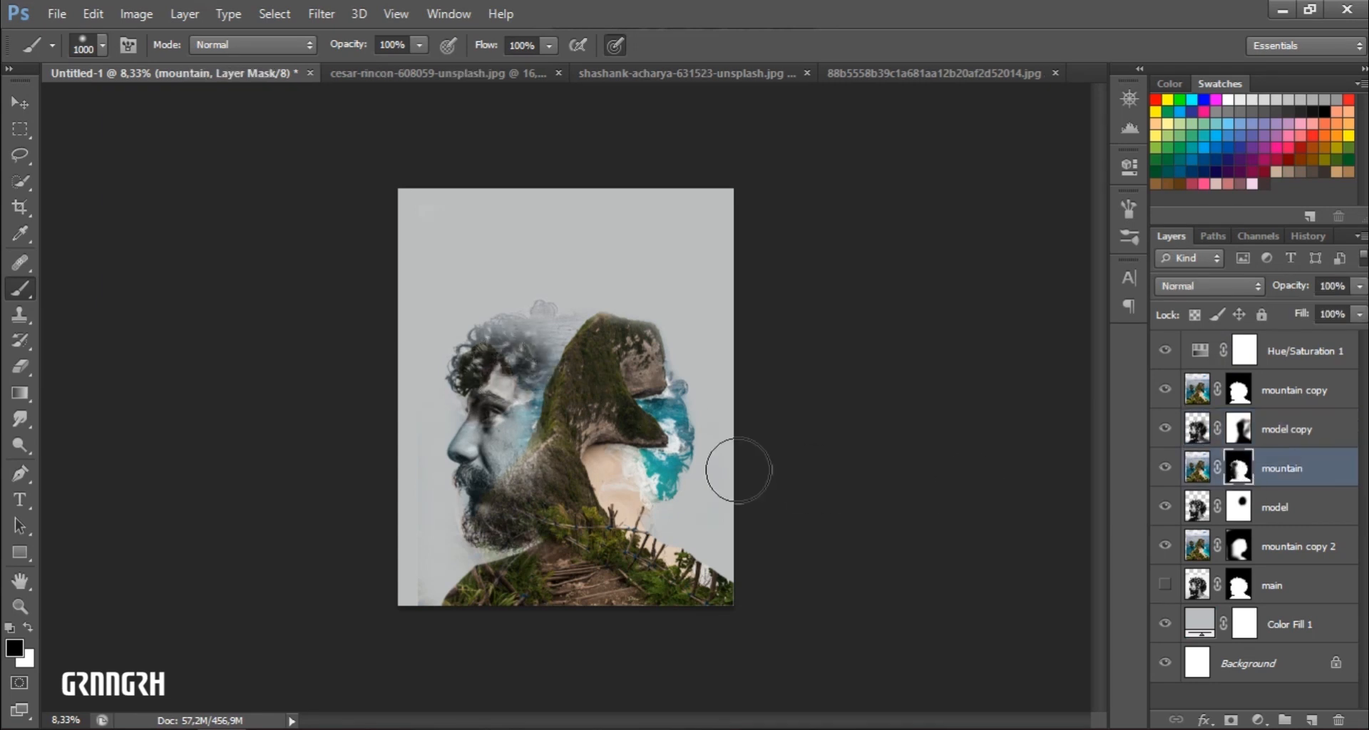
click(492, 348)
mouse_move(519, 321)
mouse_down()
mouse_move(541, 326)
mouse_move(512, 351)
mouse_move(524, 436)
mouse_up()
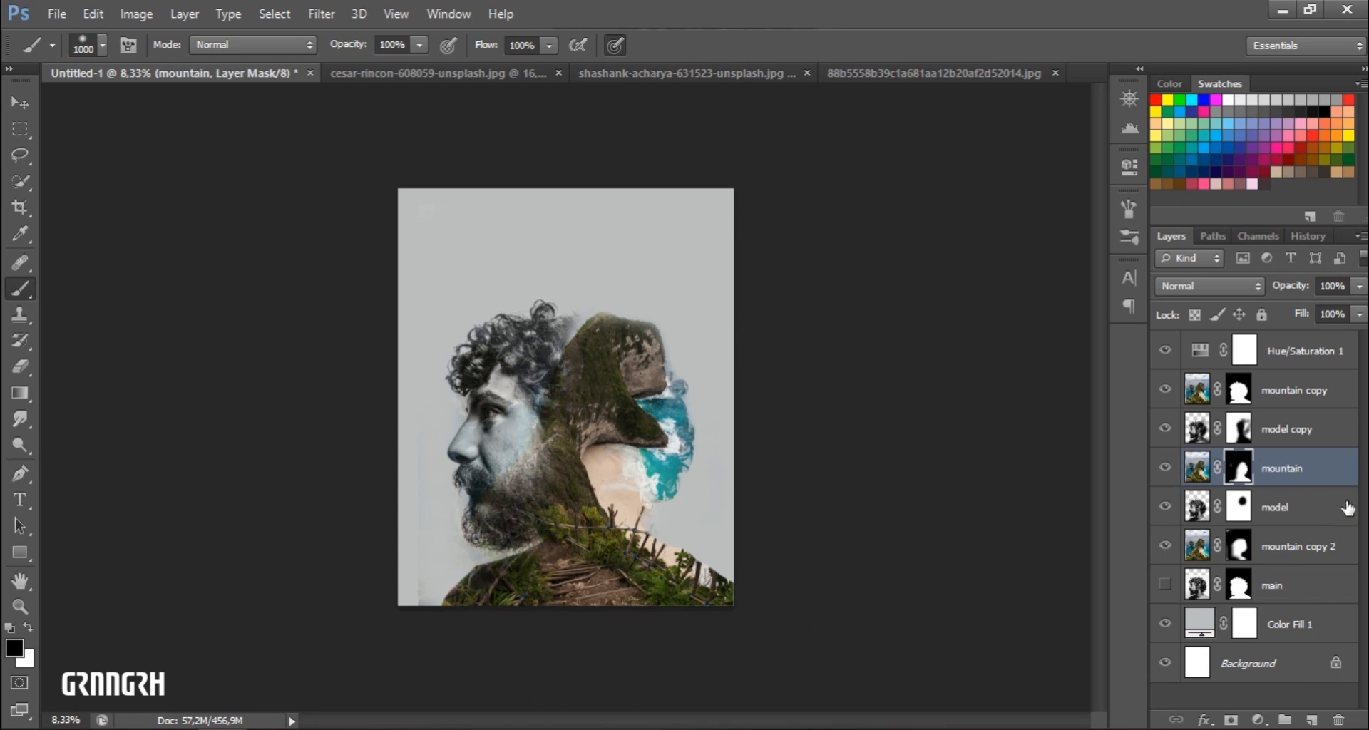
- Undo the last mask stroke and paint white on mountain's mask to bring back the sea and rock behind the face
key(ctrl+z)
key(x)
mouse_move(553, 402)
mouse_down()
mouse_move(579, 443)
mouse_move(522, 317)
mouse_move(578, 298)
mouse_move(602, 394)
mouse_move(678, 397)
mouse_move(628, 303)
mouse_up()
mouse_move(810, 408)
mouse_down()
mouse_move(792, 342)
mouse_move(746, 404)
mouse_up()
mouse_move(545, 403)
mouse_down()
mouse_move(593, 357)
mouse_move(552, 486)
mouse_up()
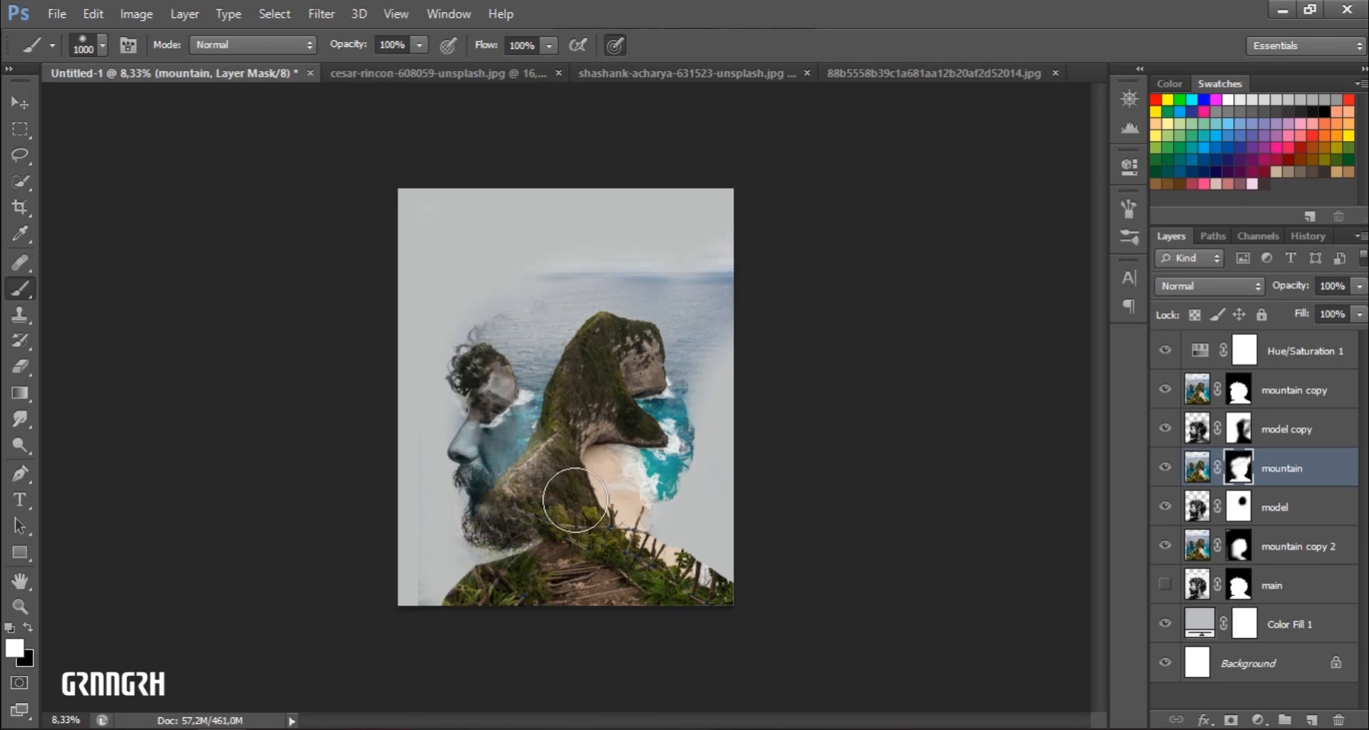
- Paint black on mountain's mask, using 61% brush opacity, to uncover the man's hair, face and beard
key(ctrl+z)
key(x)
mouse_move(463, 396)
mouse_down()
mouse_move(526, 310)
mouse_move(501, 474)
mouse_move(524, 365)
mouse_up()
key(ctrl+z)
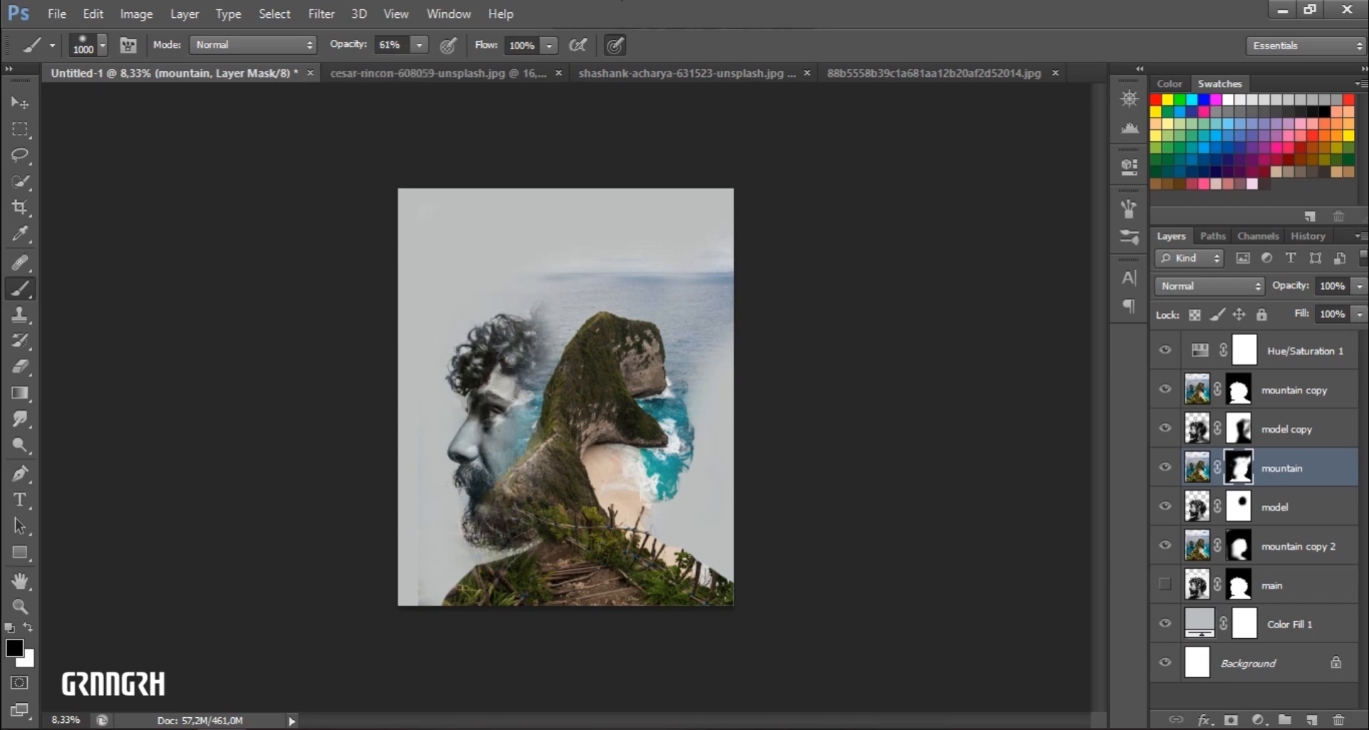
drag(500, 417, 507, 444)
mouse_move(505, 528)
mouse_down()
mouse_move(506, 465)
mouse_move(522, 512)
mouse_up()
drag(504, 439, 502, 423)
- Mask out the sea and sky around the head on mountain at 81% brush opacity, and restore the brush opacity to 100%
drag(552, 249, 747, 232)
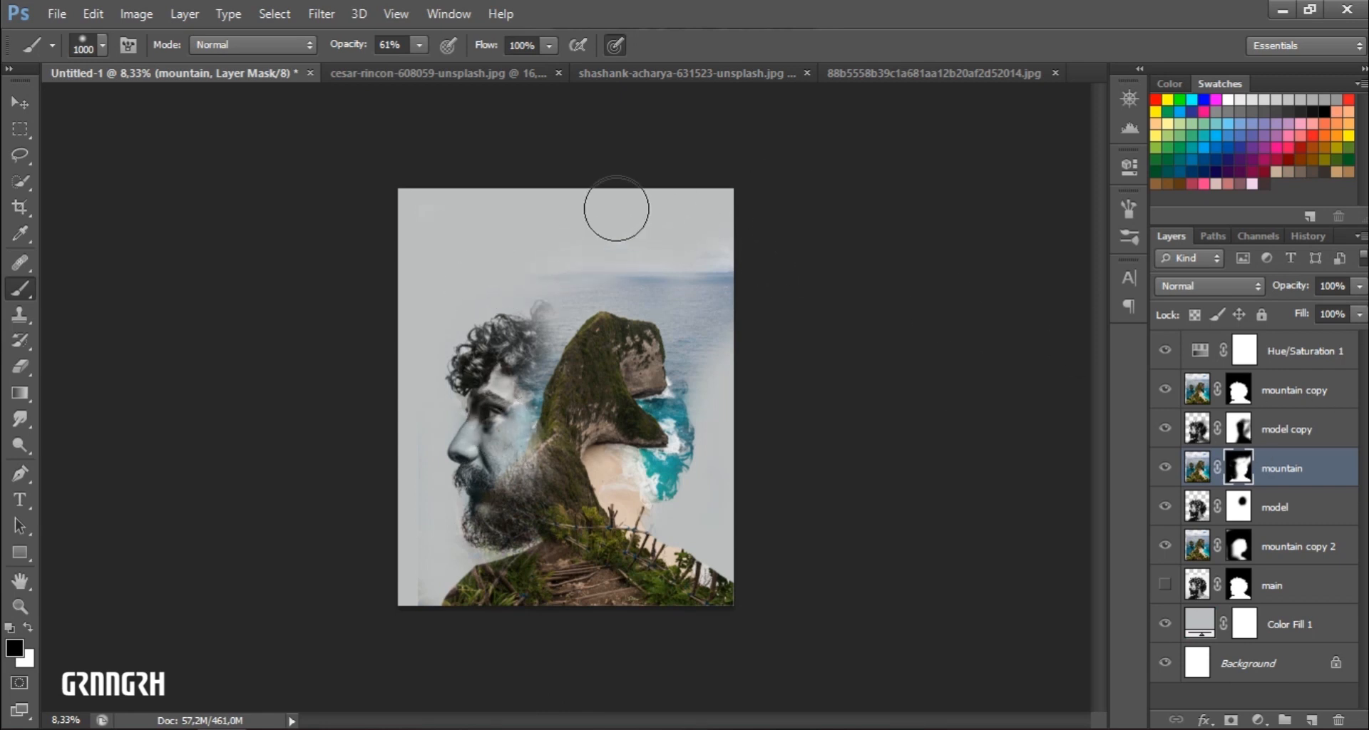
key(x)
click(550, 334)
key(x)
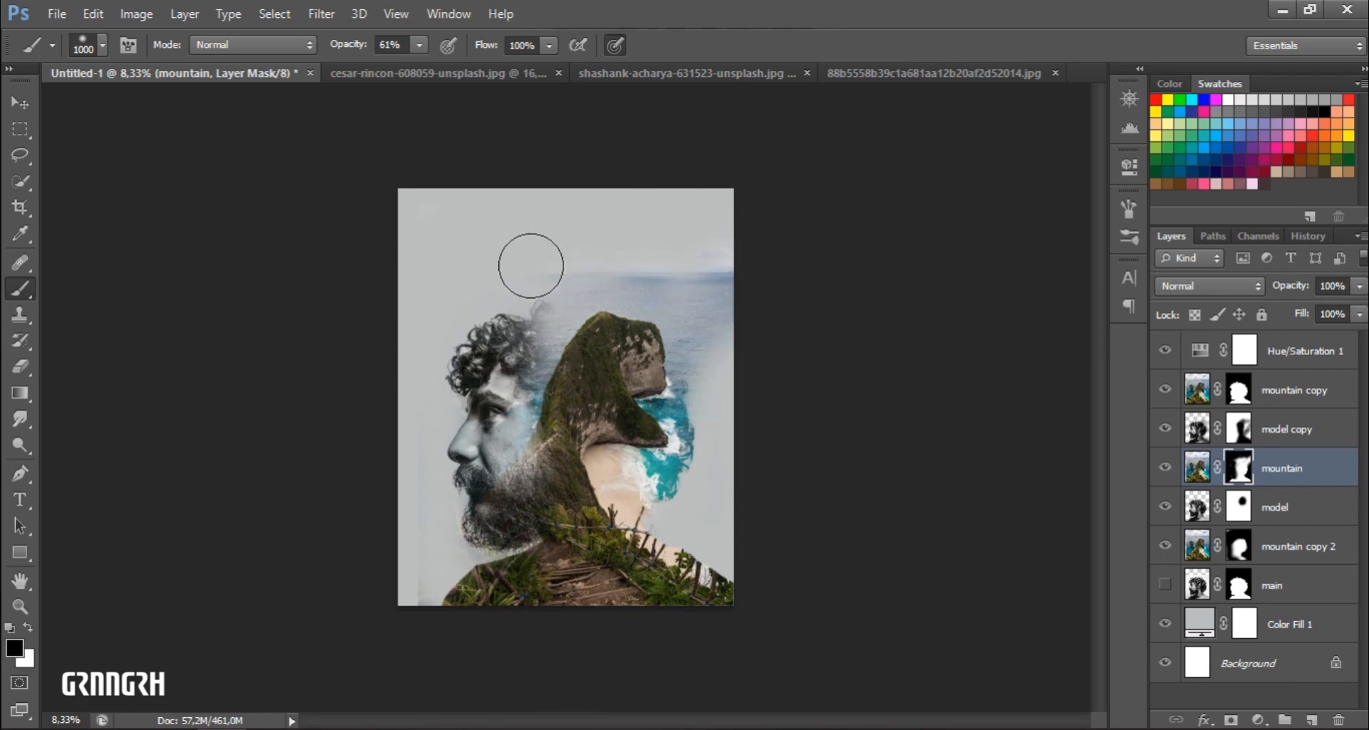
click(419, 45)
click(439, 65)
mouse_move(747, 345)
mouse_down()
mouse_move(659, 247)
mouse_move(515, 280)
mouse_up()
drag(705, 331, 671, 241)
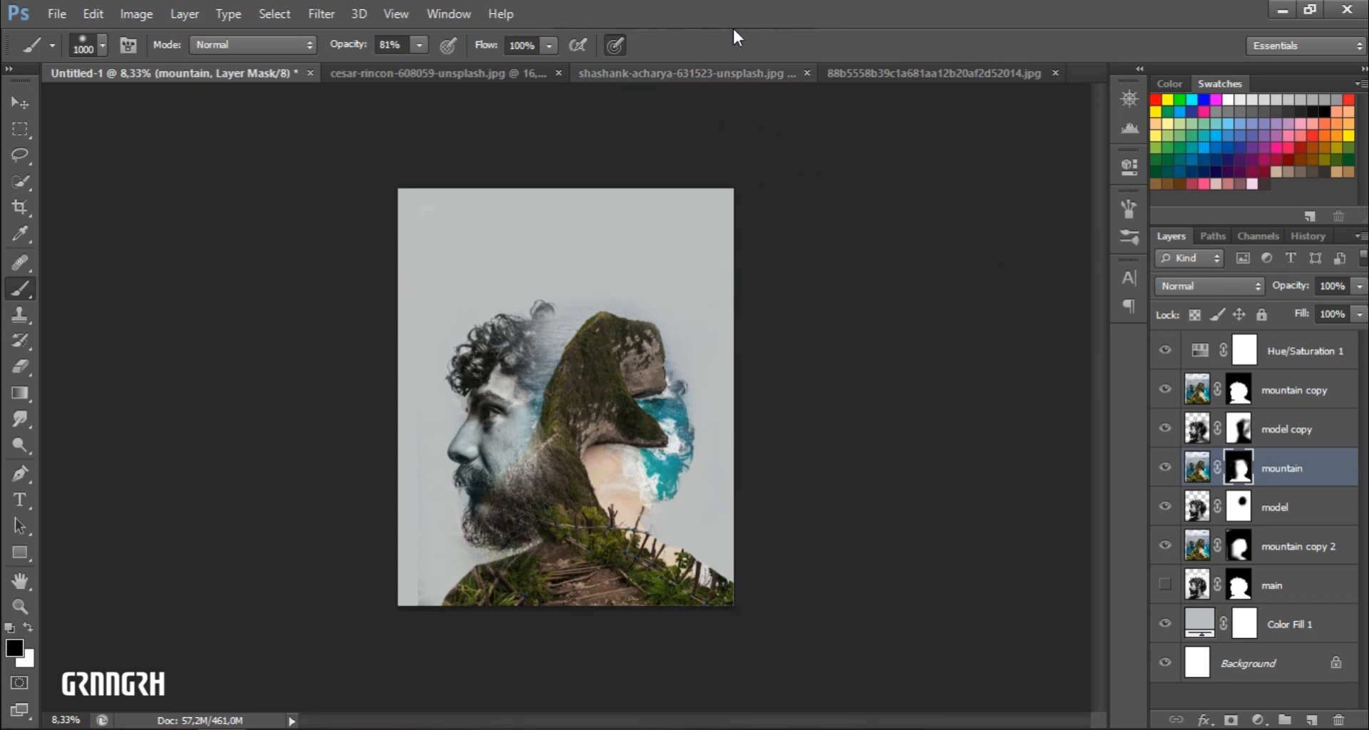
click(420, 45)
- Add a Gradient Map adjustment above Hue/Saturation 1 and apply the Violet, Orange preset
click(1346, 371)
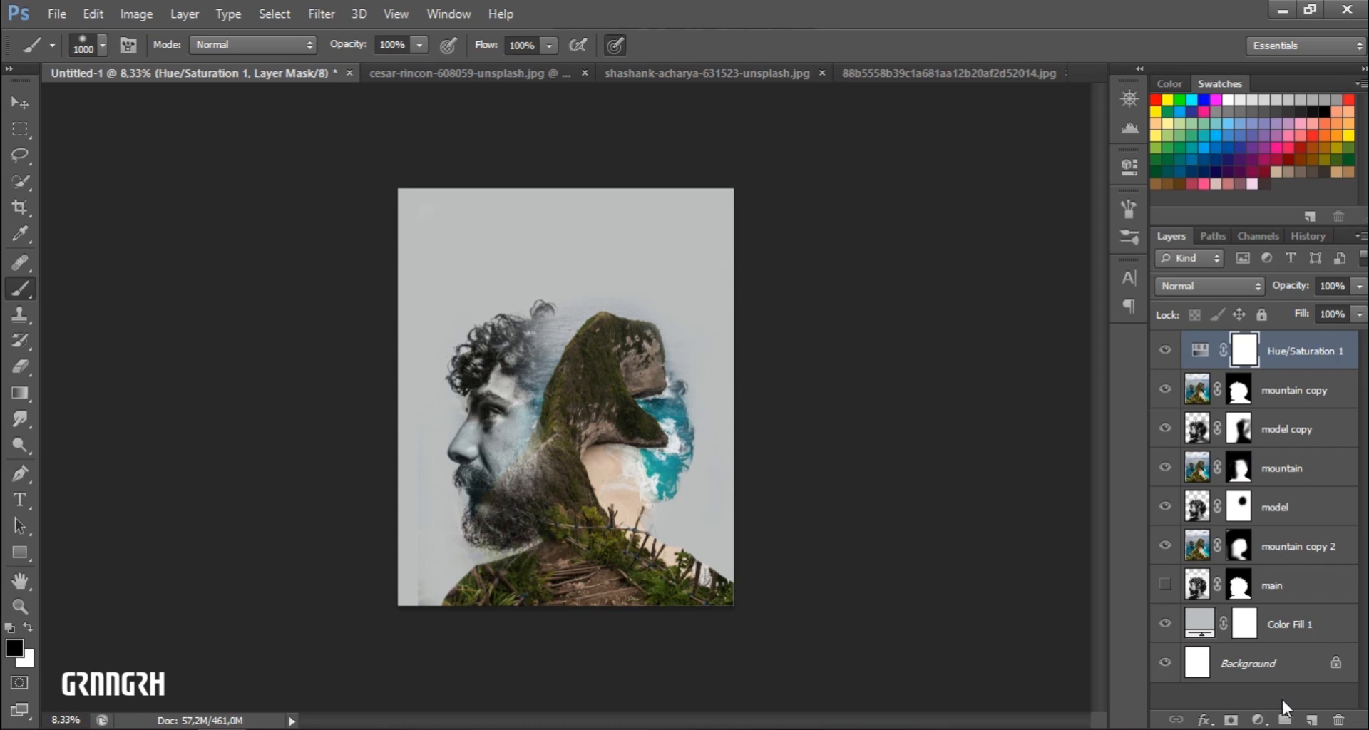
click(1258, 721)
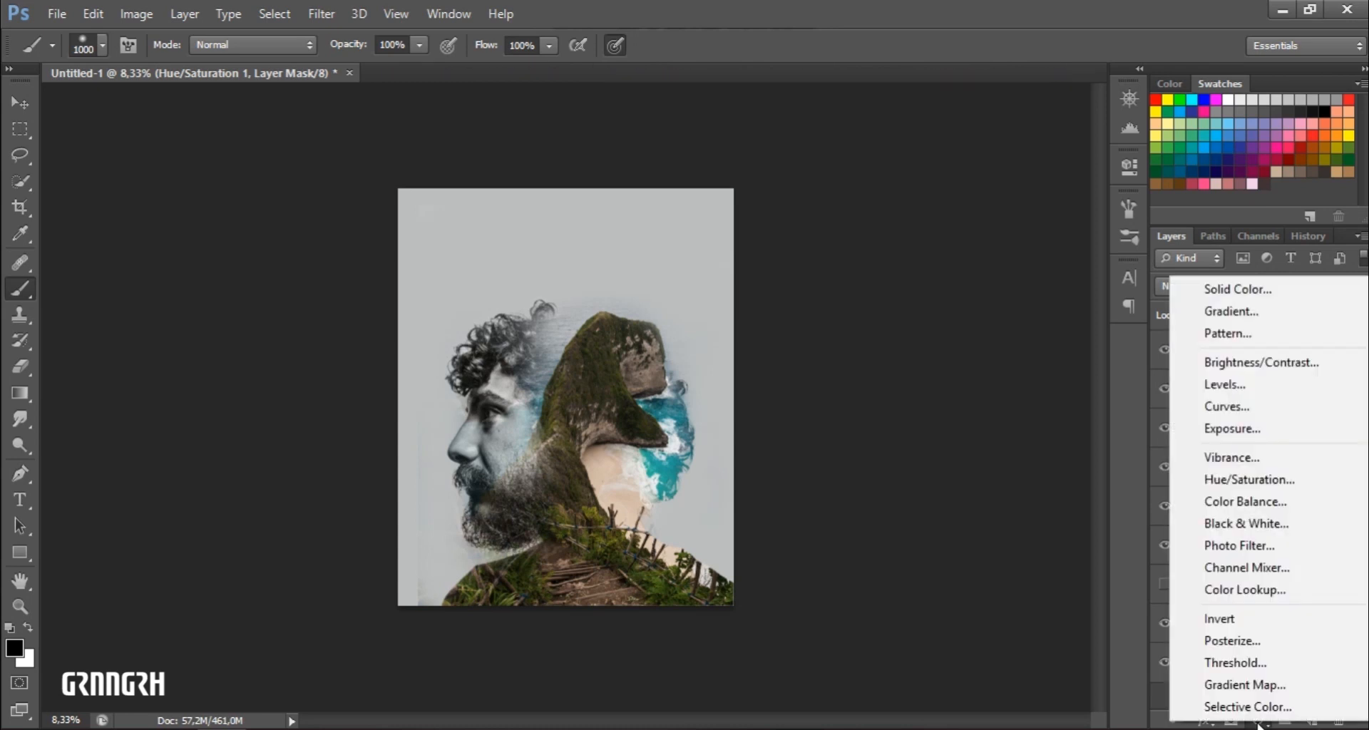
click(1269, 684)
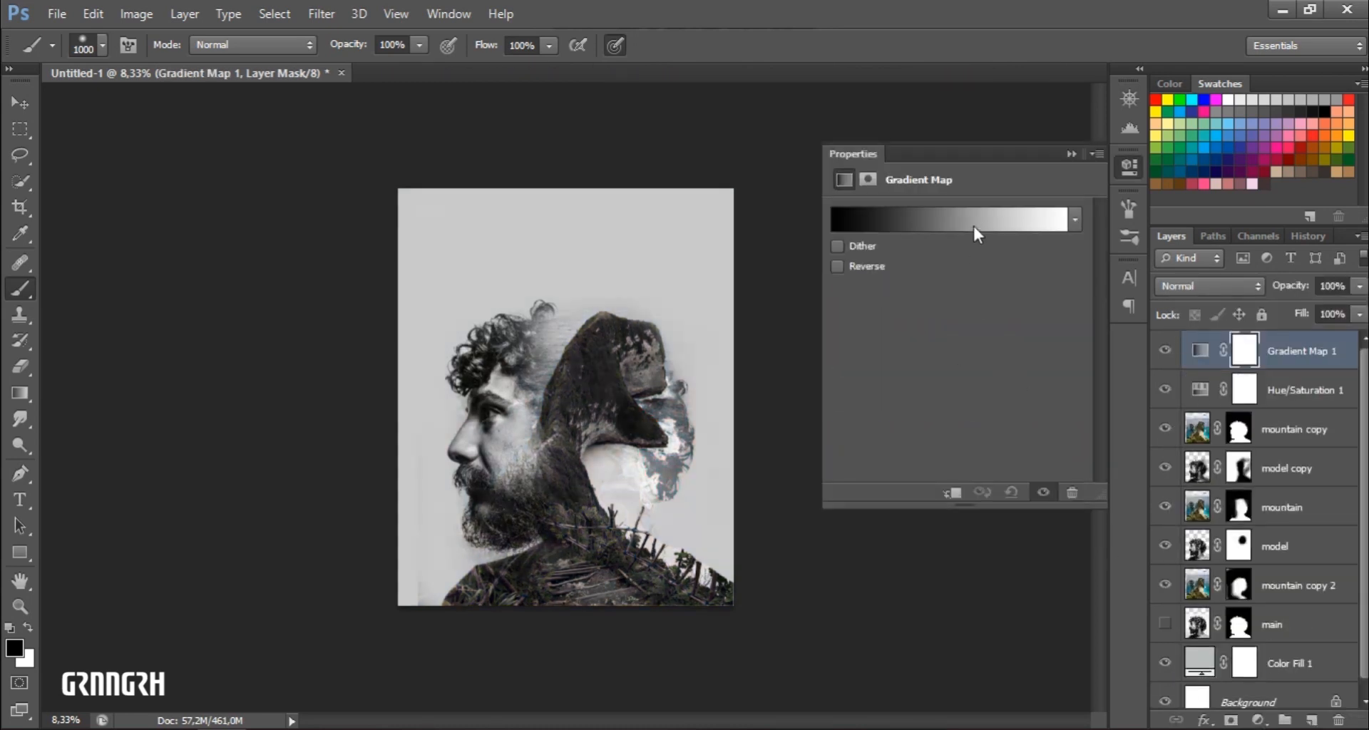
click(974, 227)
click(959, 132)
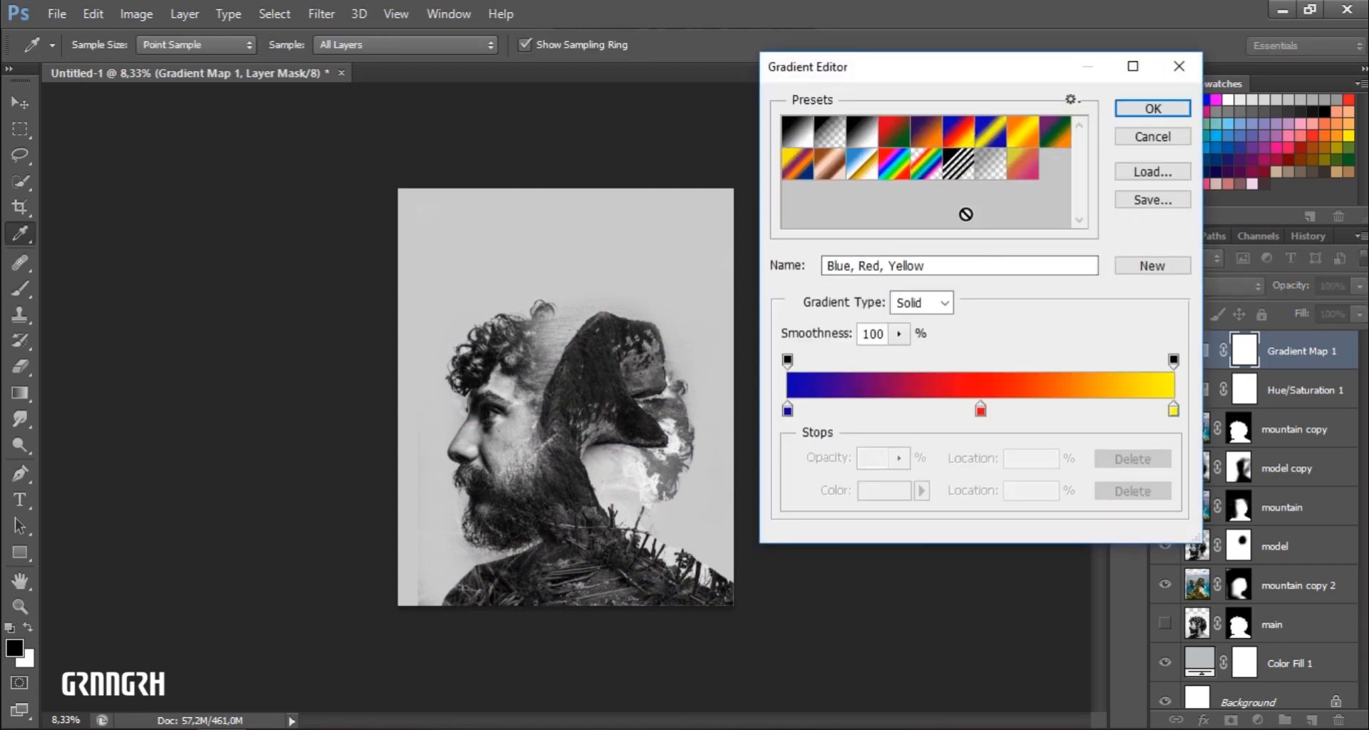
click(926, 135)
click(892, 139)
click(923, 133)
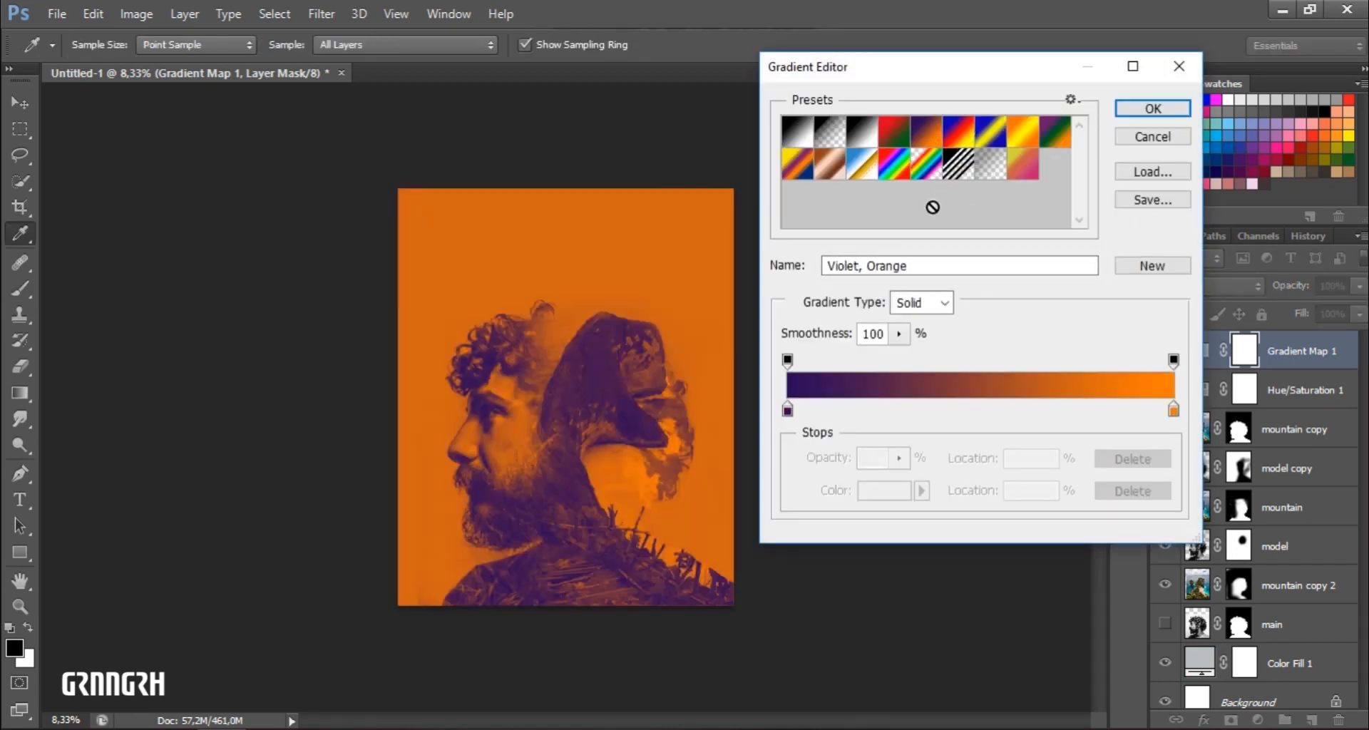
- Change the gradient's dark violet stop to the near-black colour 1d1825
double_click(787, 410)
click(944, 406)
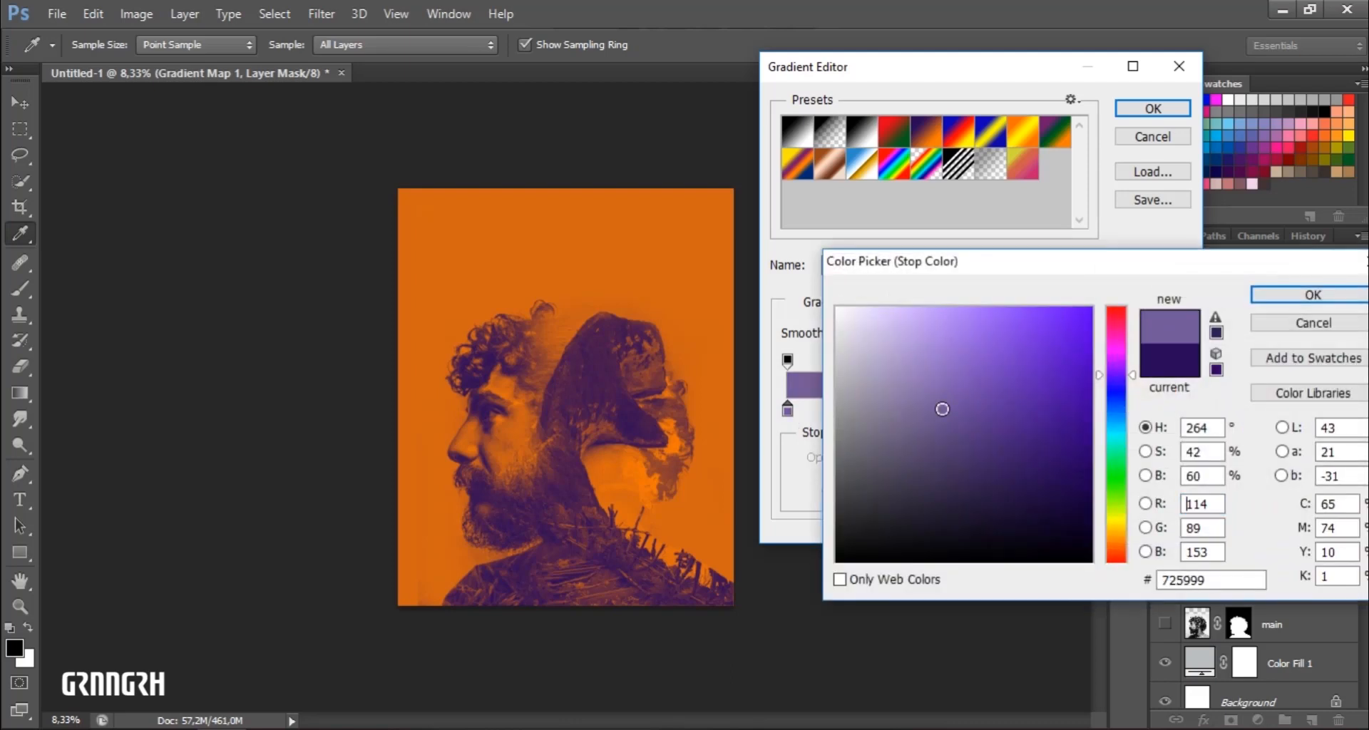
click(956, 482)
click(926, 524)
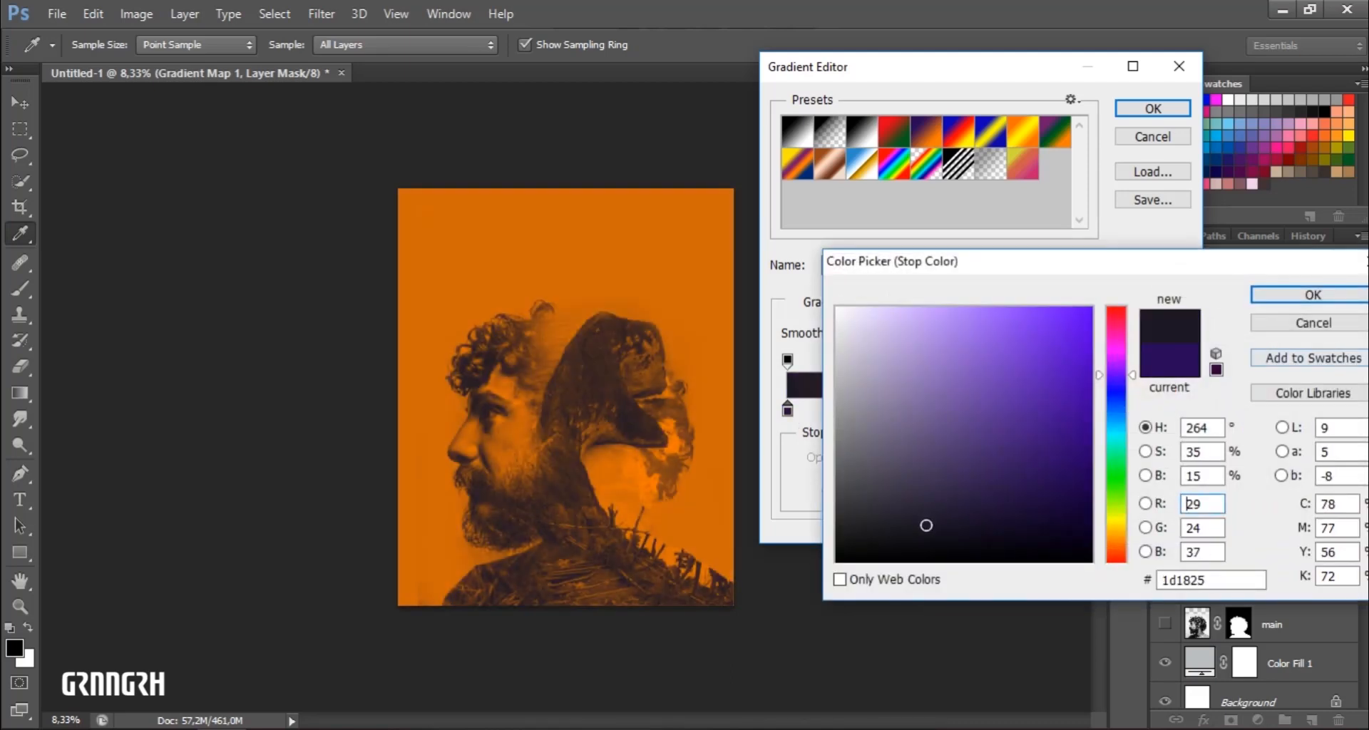
click(1313, 295)
- Change the gradient's orange end stop to bright cyan and accept the edited gradient
double_click(1176, 412)
click(1119, 437)
click(1120, 430)
click(1313, 295)
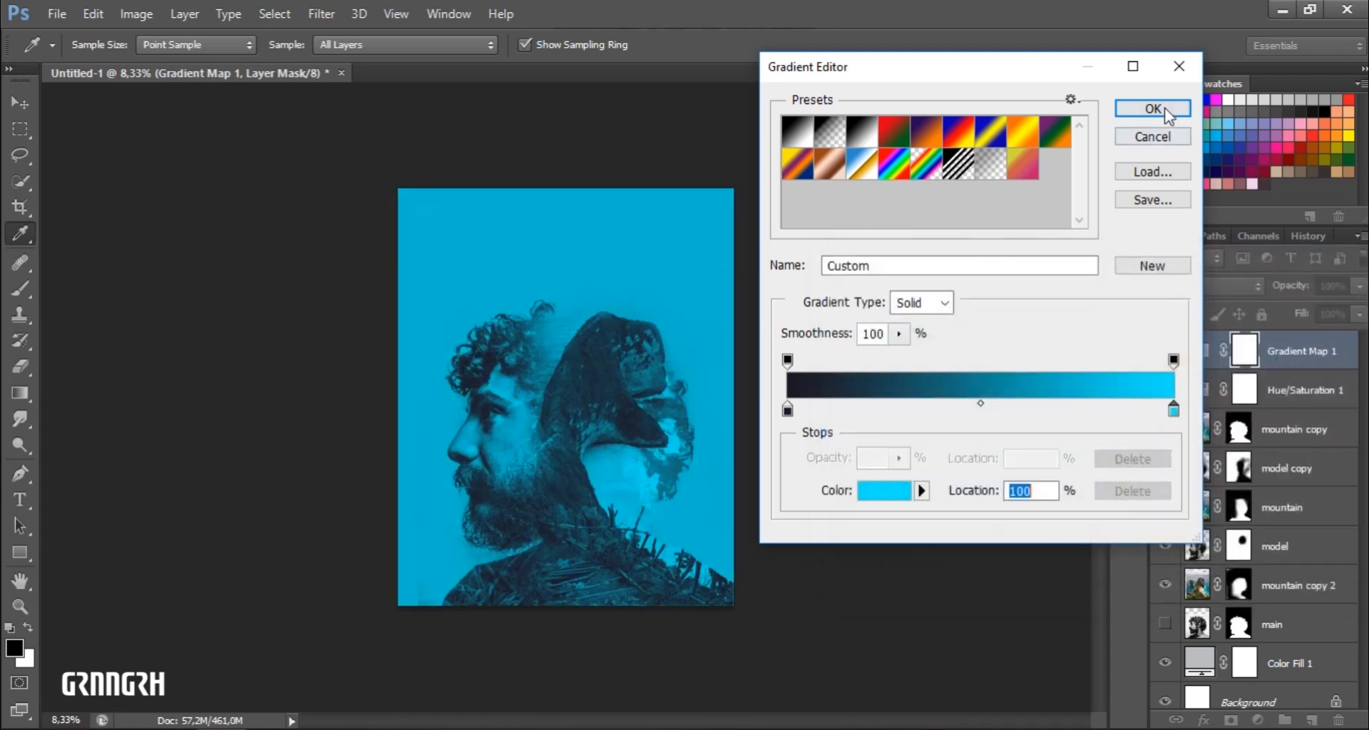
click(1165, 108)
- Set Gradient Map 1's blend mode to Lighten and compare the image with the adjustment hidden and shown
click(1225, 281)
click(1202, 147)
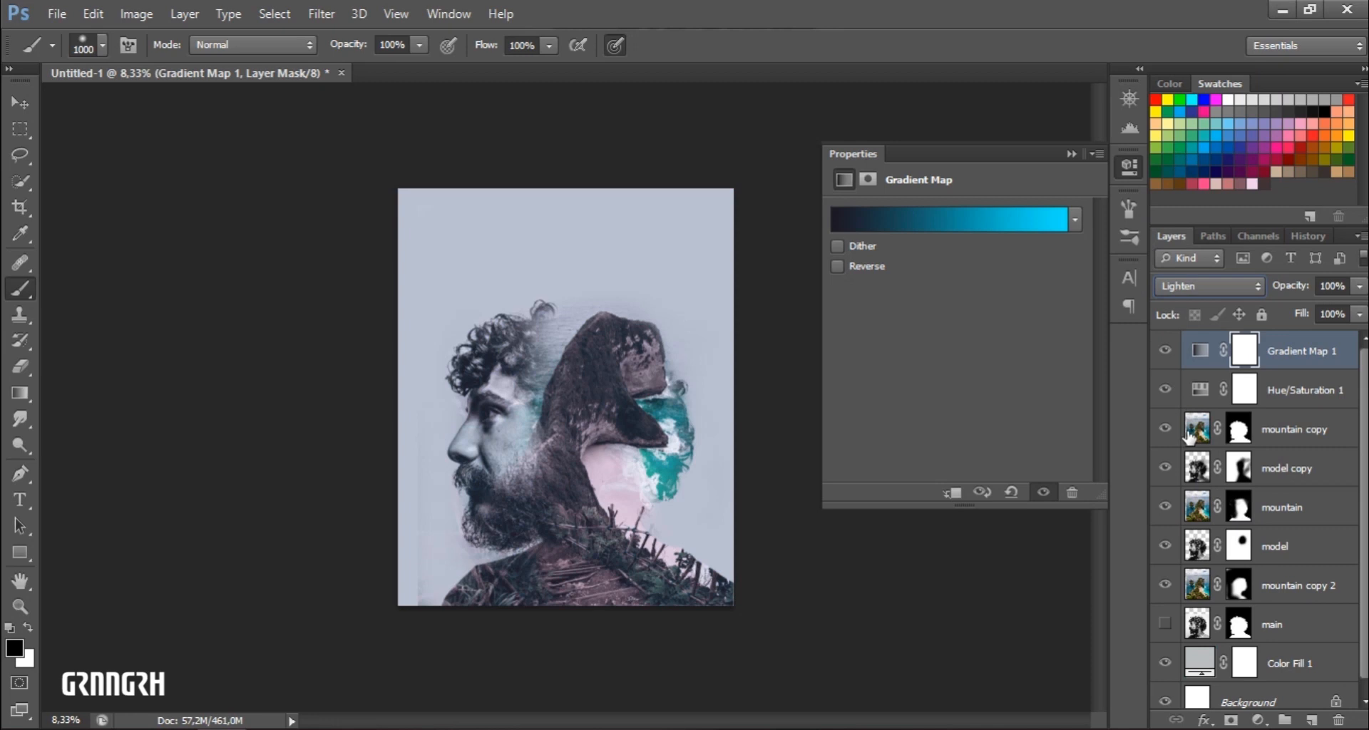
click(1072, 154)
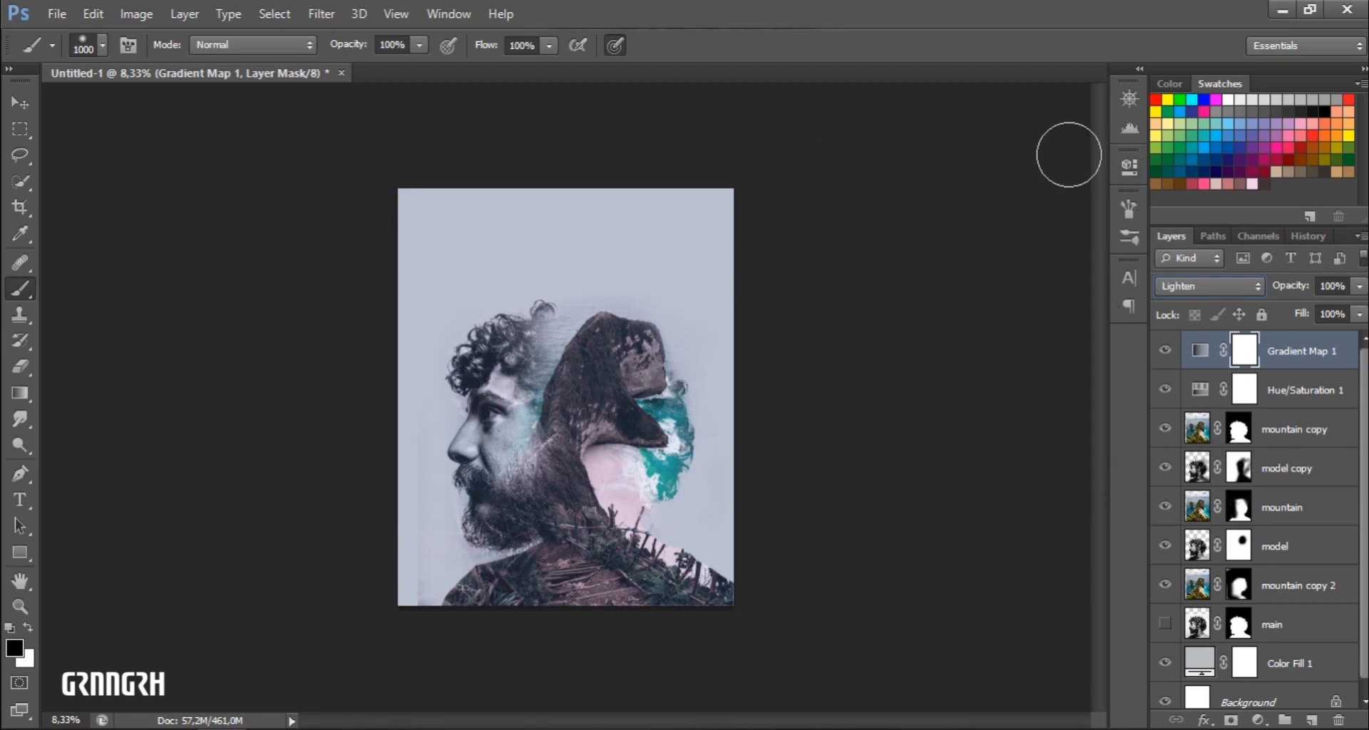
click(1166, 350)
click(1166, 350)
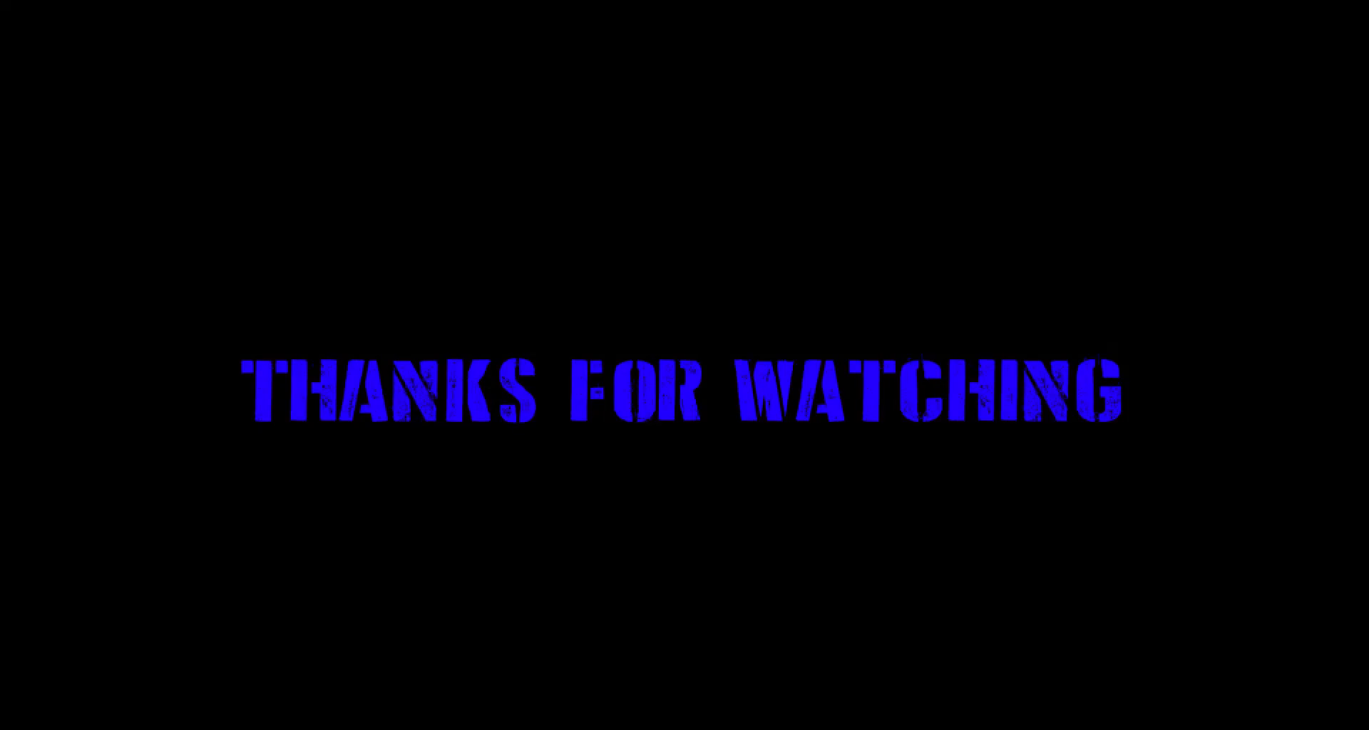